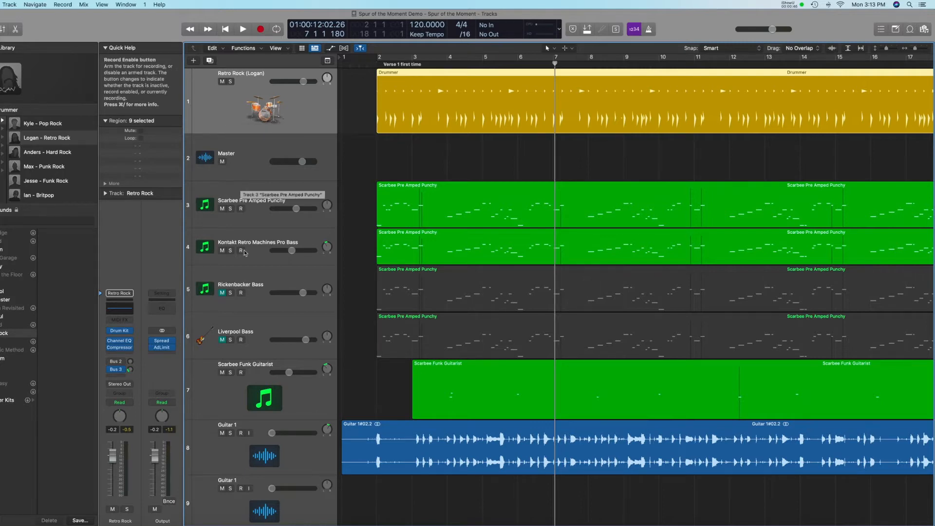
Step: Open the Kontakt instrument of the Scarbee Pre Amped Punchy track and reposition its window over the arrangement
left_click(236, 399)
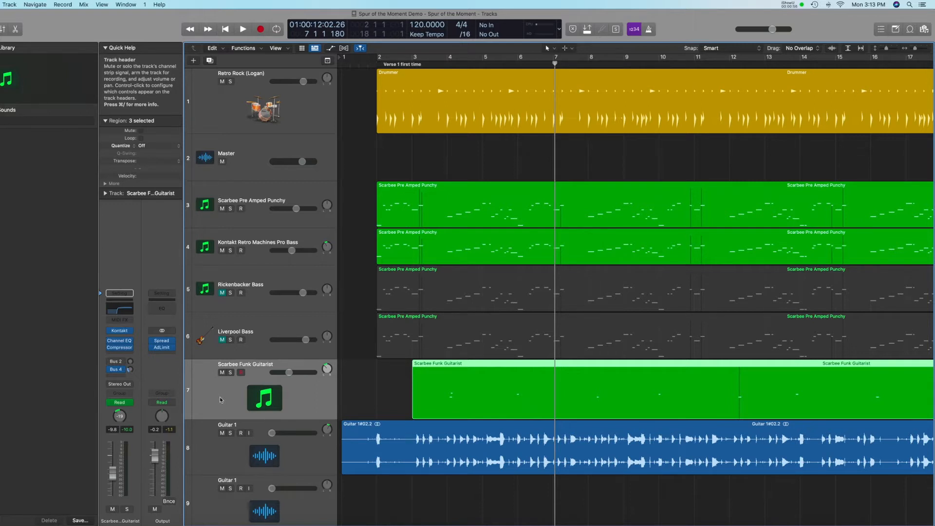
left_click(259, 197)
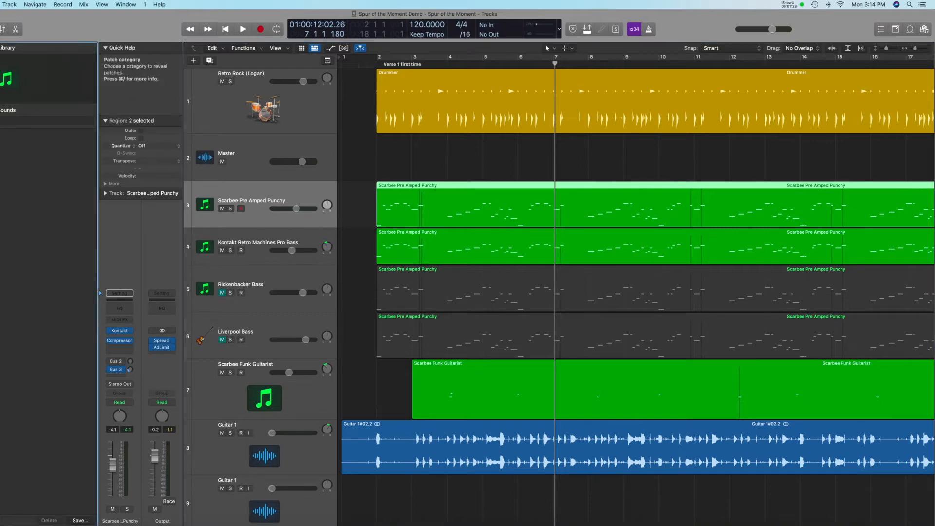
left_click(120, 333)
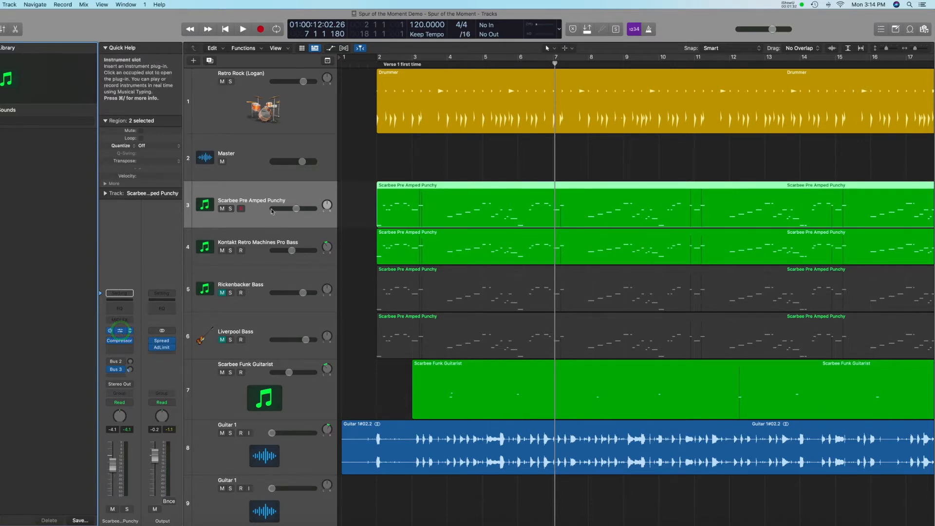
left_click_drag(261, 119, 368, 126)
left_click(257, 195)
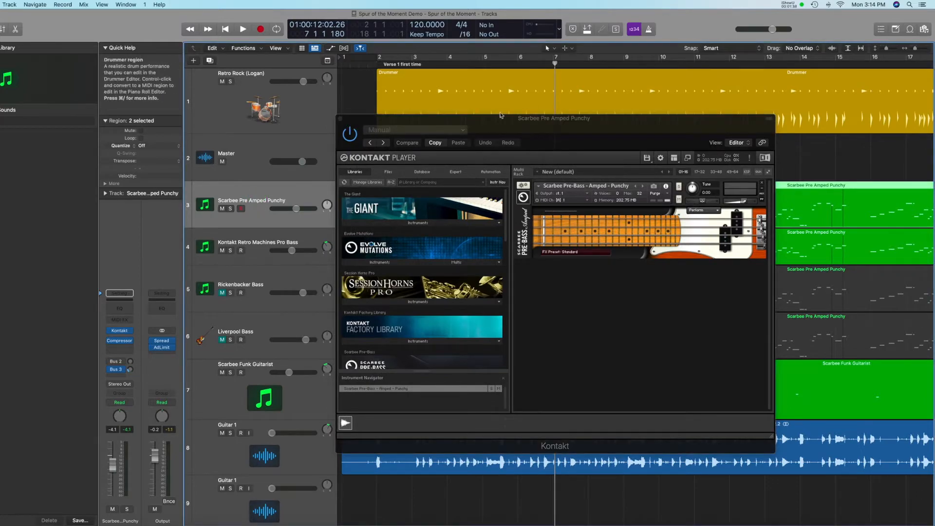
left_click_drag(505, 118, 412, 103)
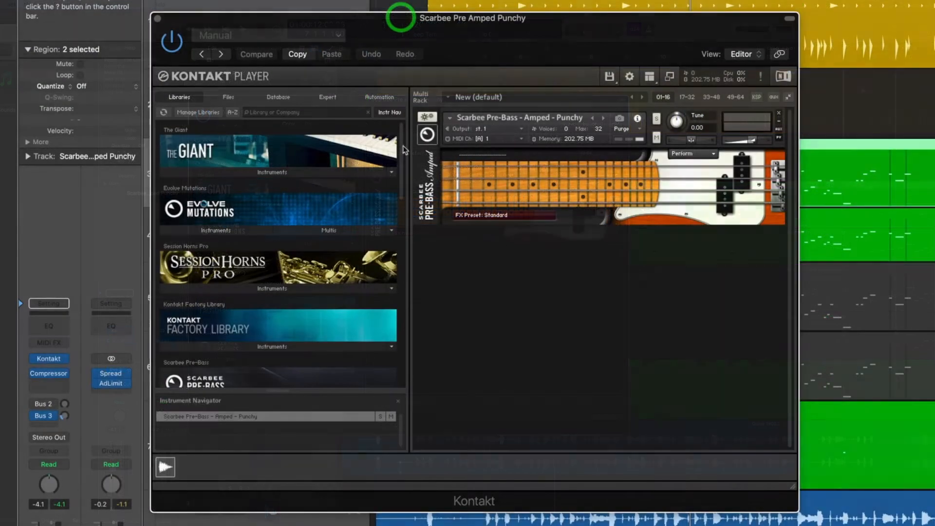
Step: List the instruments in Kontakt's Scarbee Pre-Bass Amped library and close the plug-in window
scroll(409, 214, "down", 10)
scroll(395, 222, "down", 3)
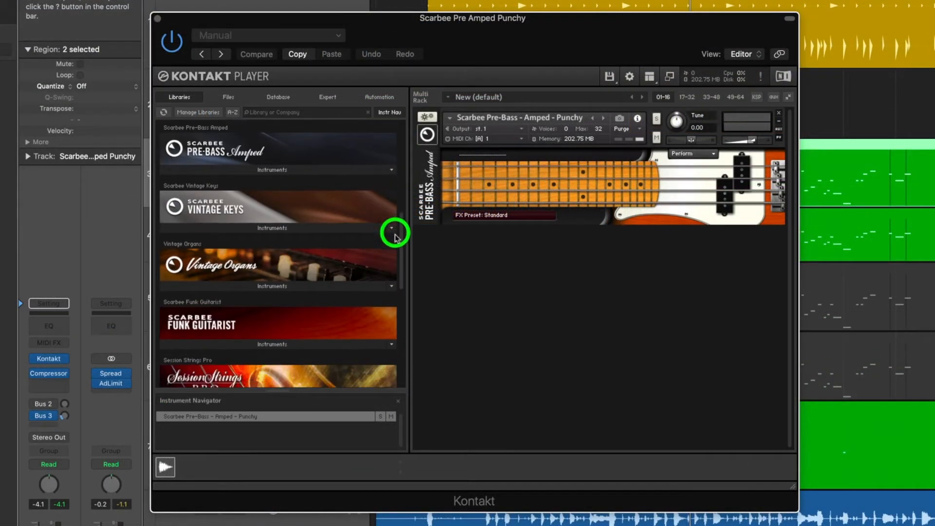
scroll(403, 233, "up", 1)
scroll(403, 232, "up", 4)
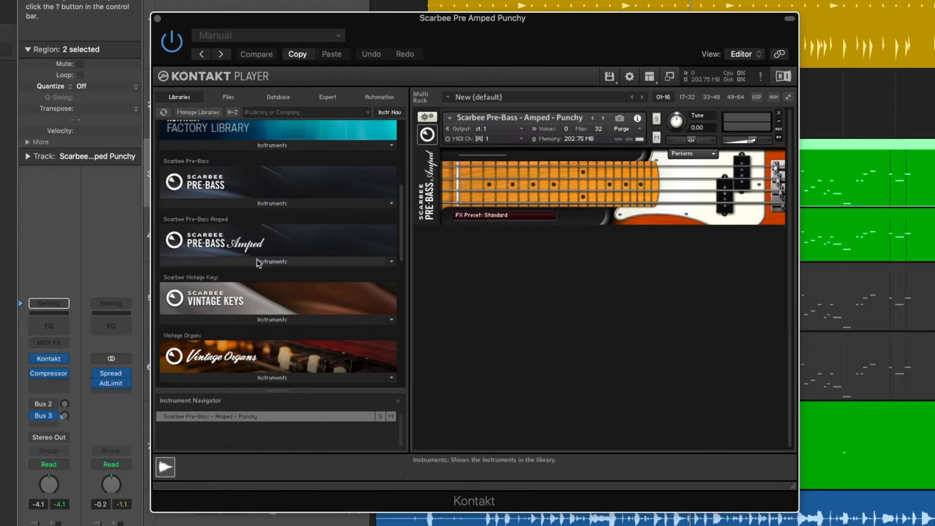
left_click(271, 262)
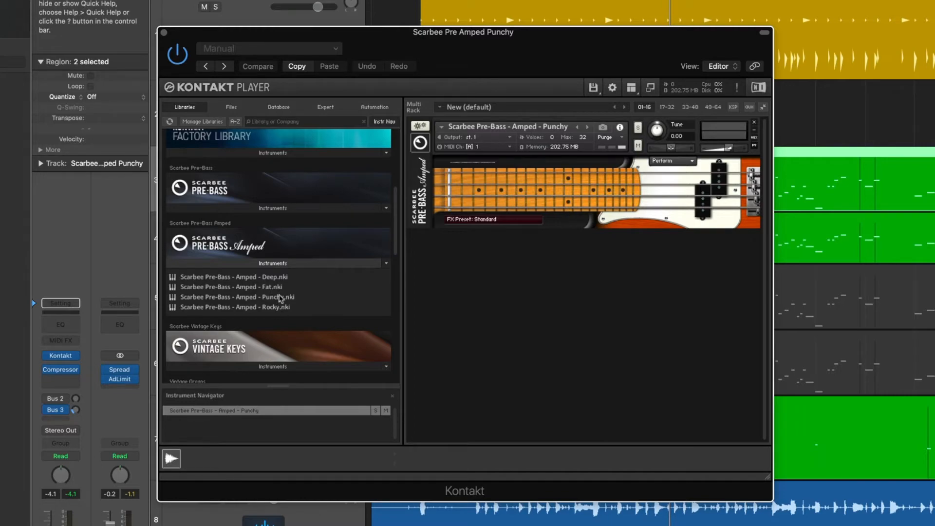
left_click(163, 32)
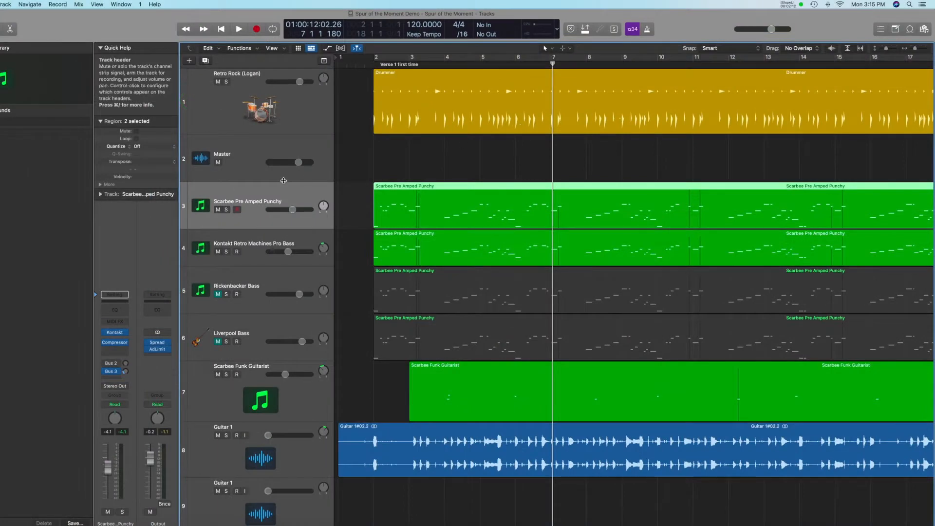
Step: Solo the Scarbee Pre Amped Punchy and Retro Rock drum tracks and audition them in a cycle from bar 2 to bar 6
left_click(226, 209)
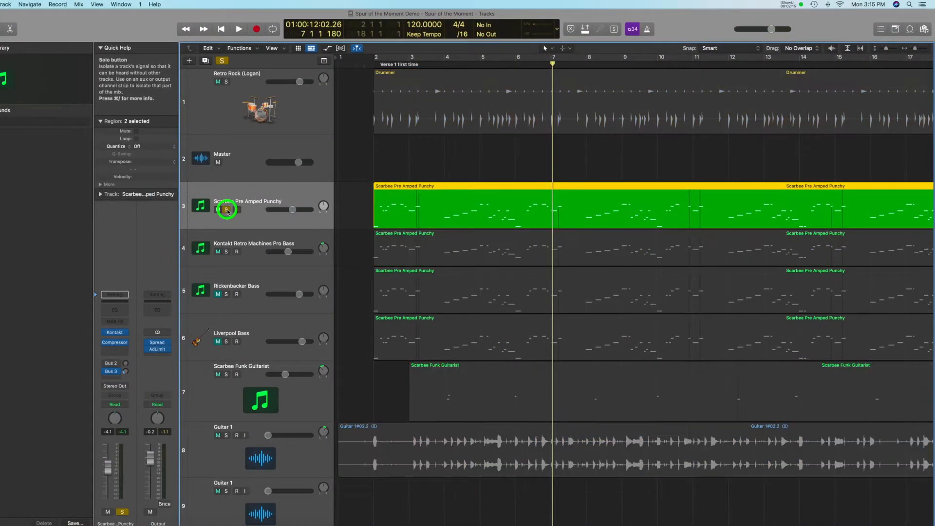
left_click(226, 82)
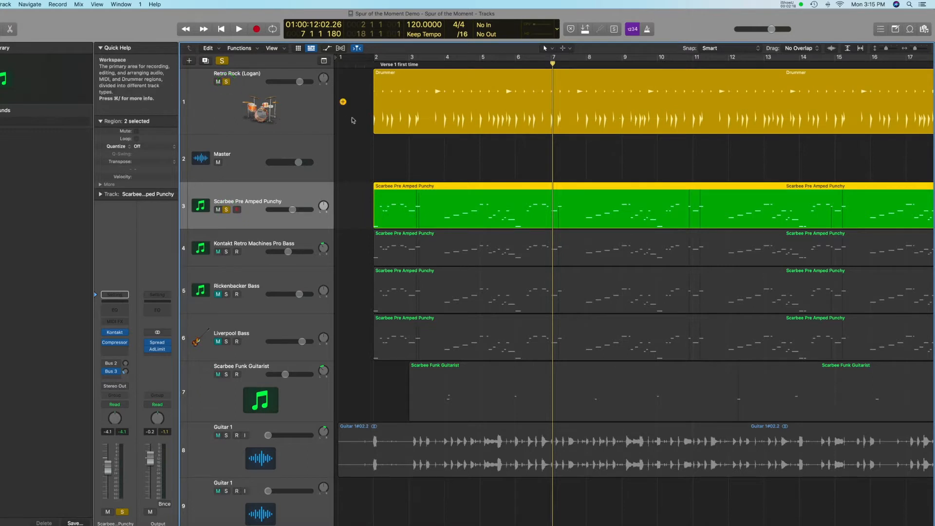
left_click(386, 60)
left_click_drag(386, 59, 521, 63)
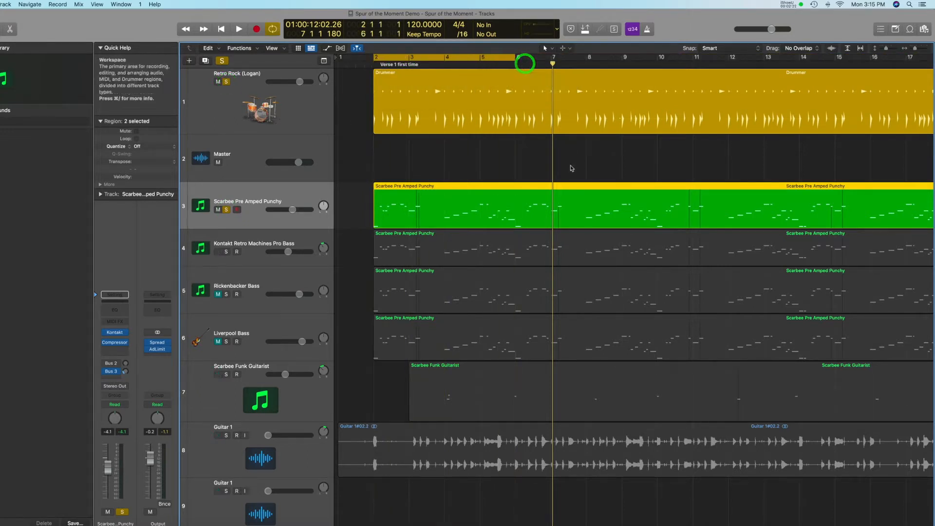
key("space")
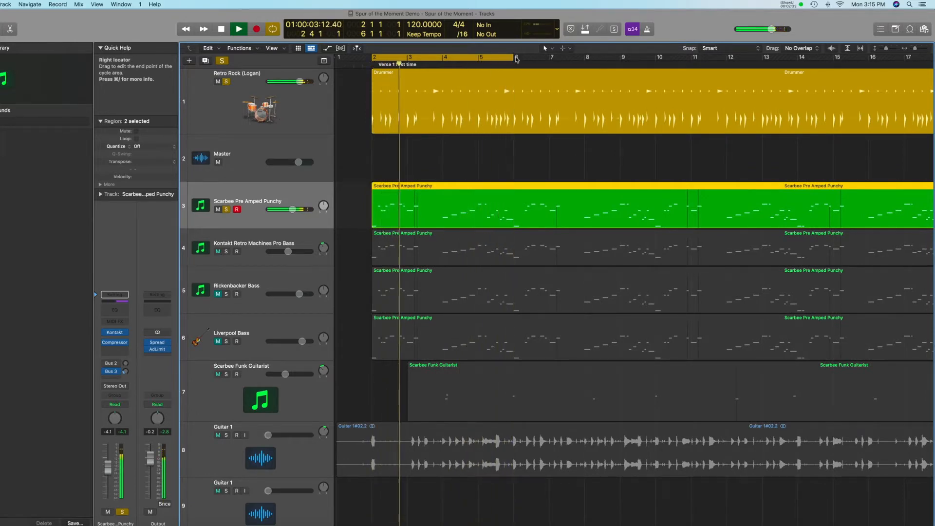
key("space")
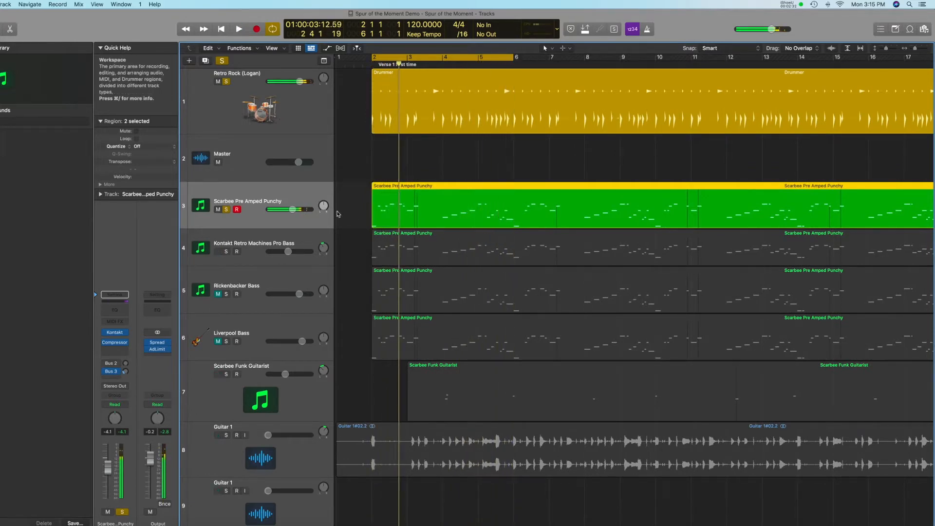
Step: Select the Kontakt Retro Machines Pro Bass track and solo it together with Scarbee Pre Amped Punchy
left_click(226, 210)
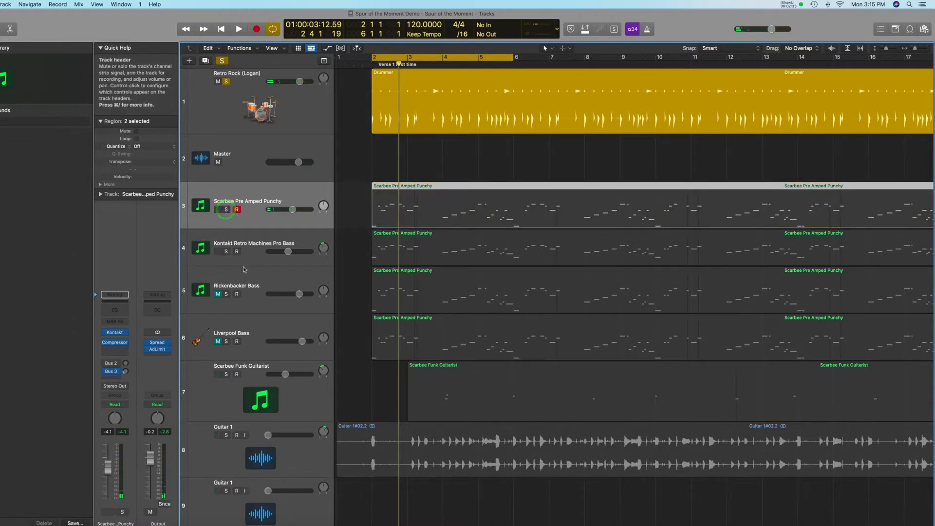
left_click(226, 209)
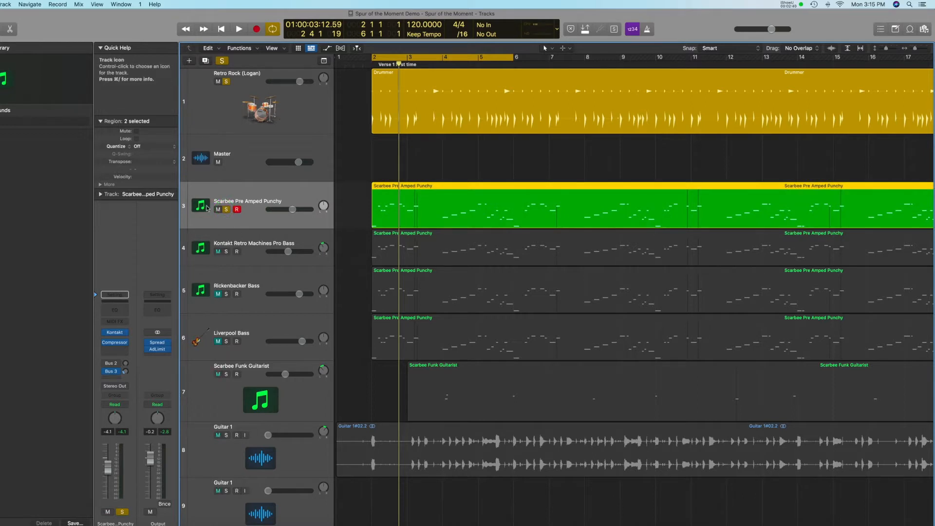
left_click(226, 210)
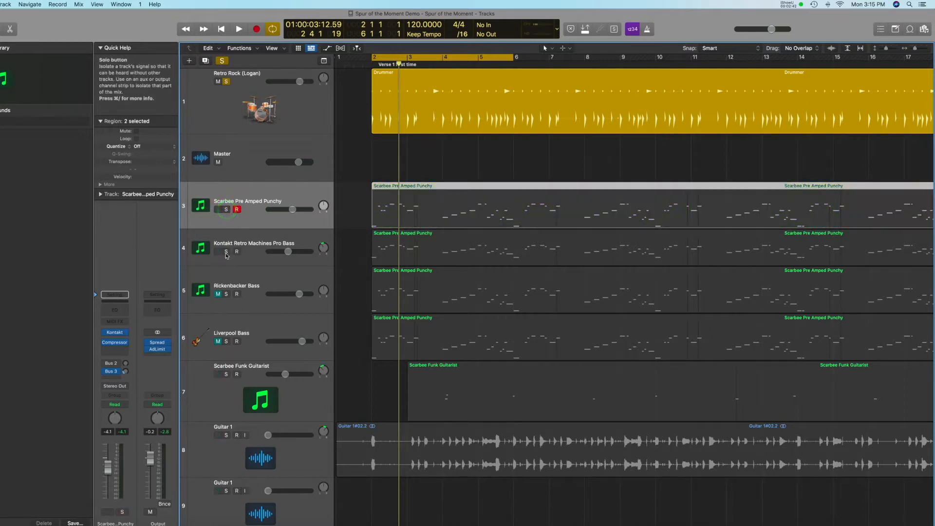
left_click(226, 251)
left_click(254, 249)
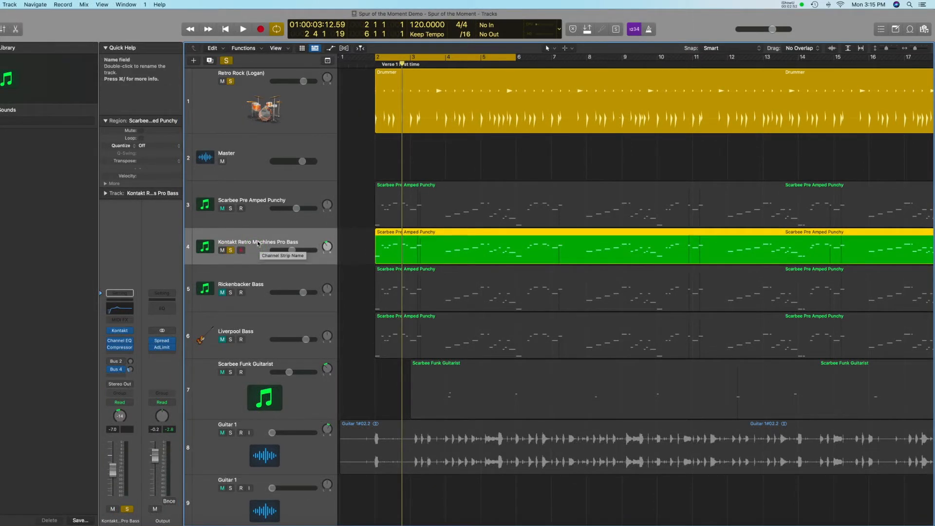
left_click(230, 208)
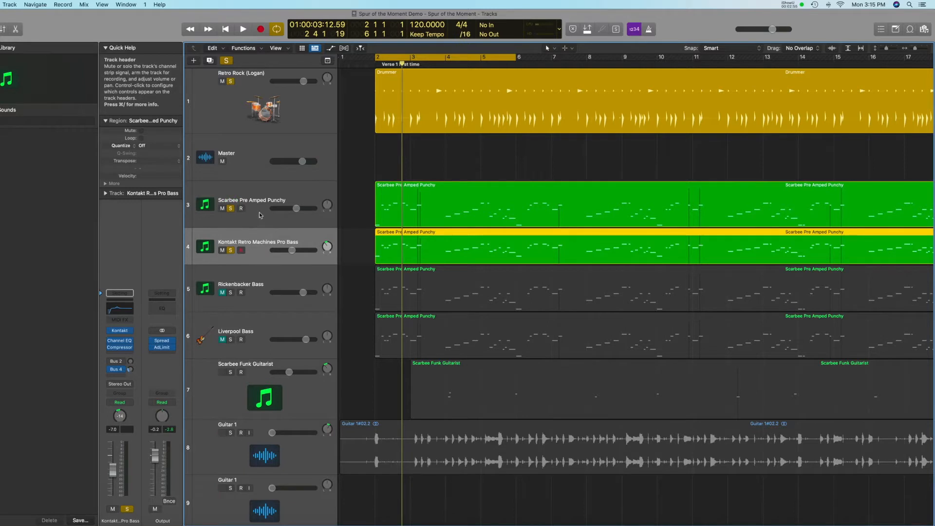
Step: Play the cycled bars while switching the Scarbee Pre Amped Punchy solo off and on to compare the layered basses
key("space")
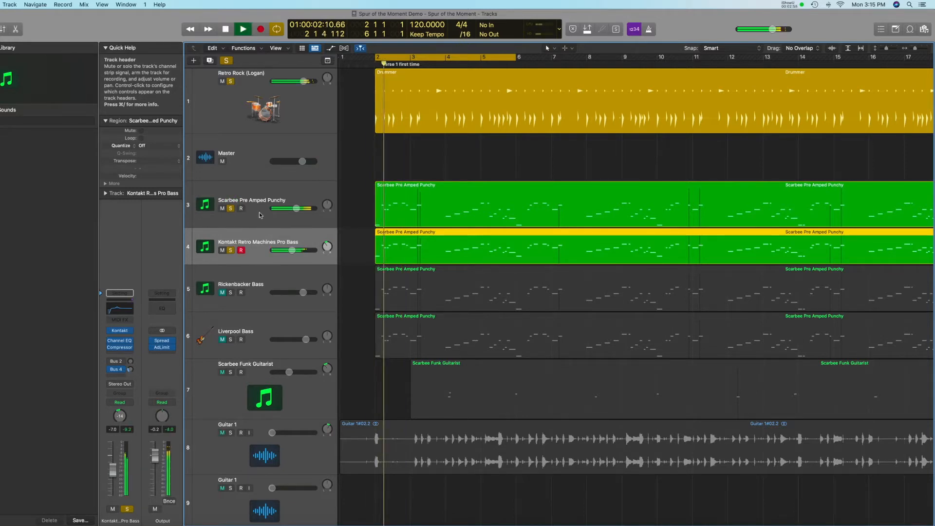
left_click(231, 208)
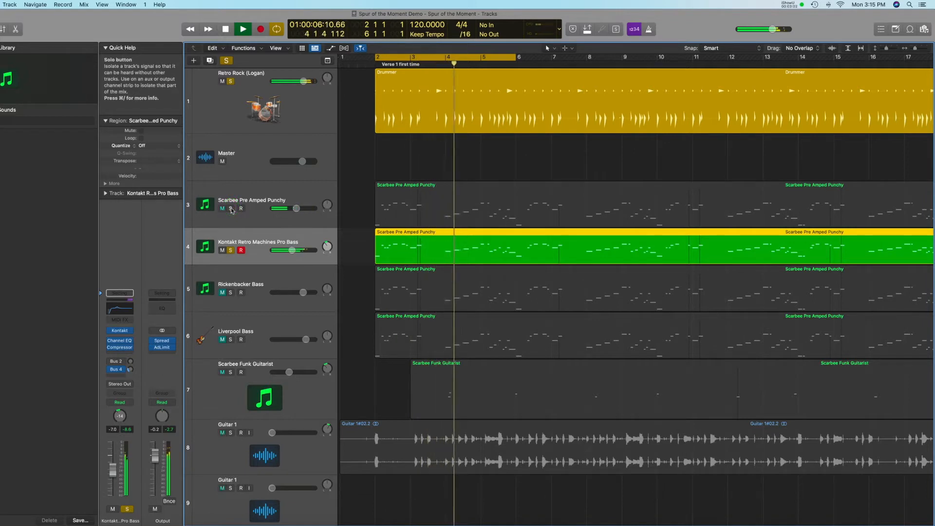
left_click(231, 209)
left_click(231, 209)
key("space")
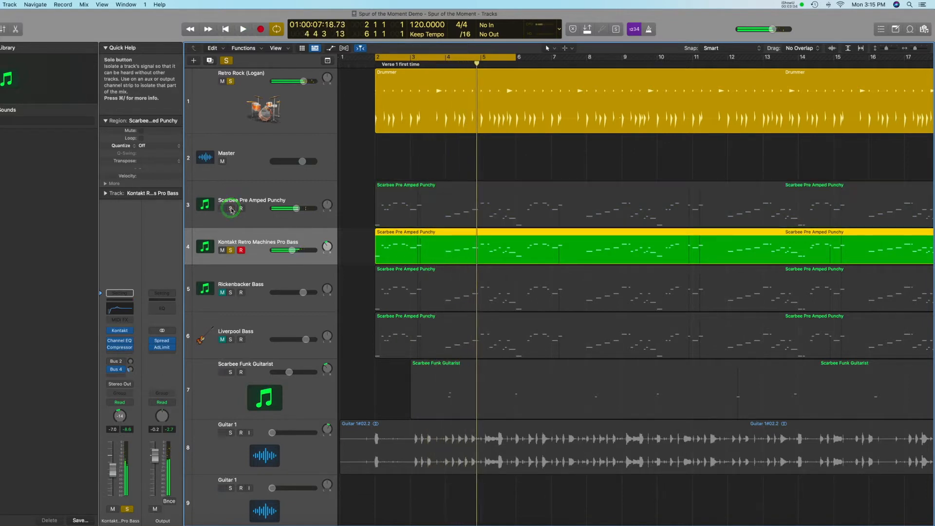
Step: Audition Kontakt Retro Machines Pro Bass without and with Scarbee Pre Amped Punchy, ending with the Scarbee track unsoloed
key("space")
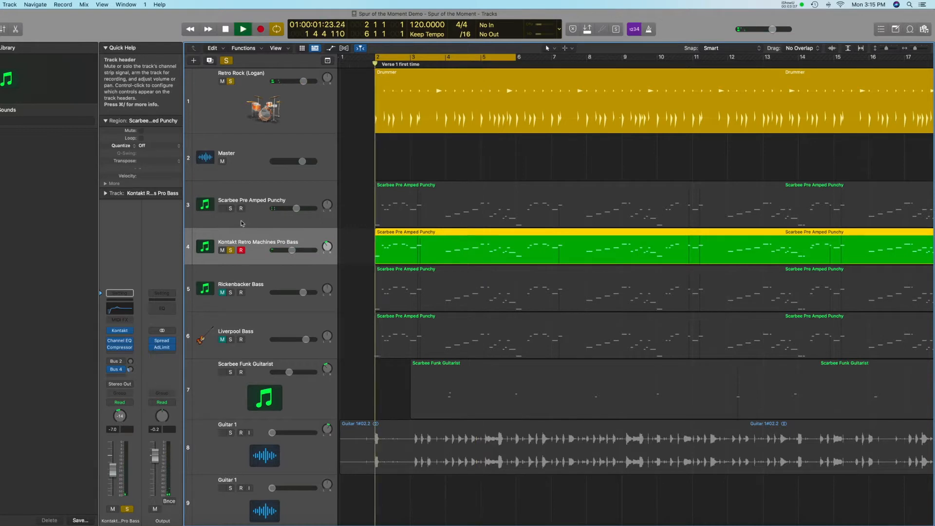
key("space")
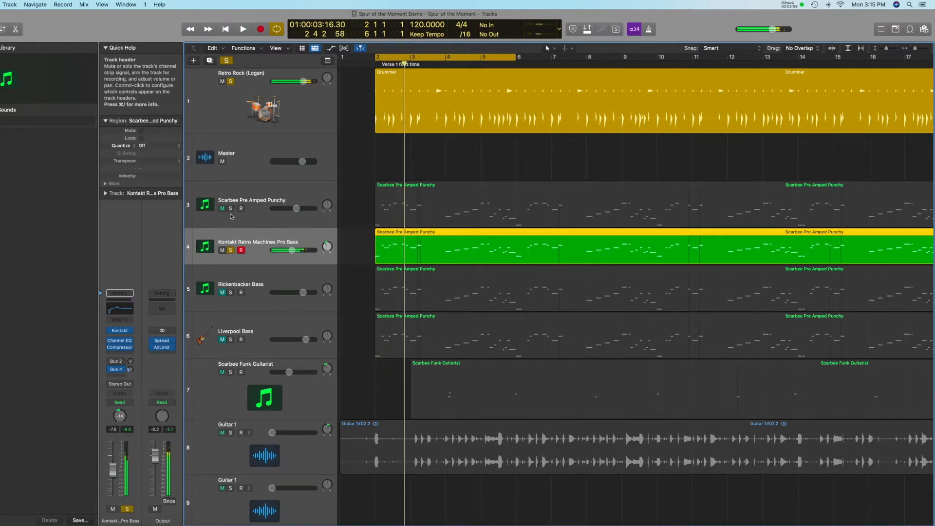
left_click(231, 209)
key("space")
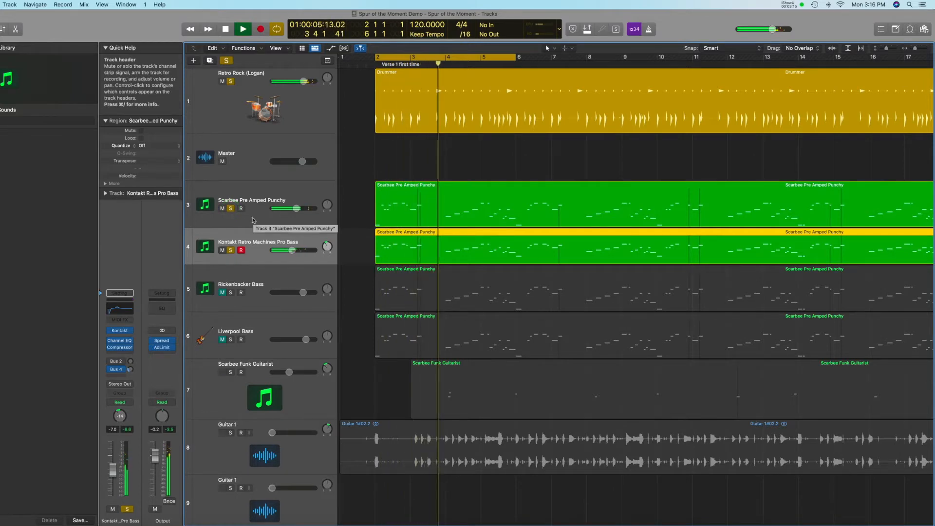
key("space")
left_click(231, 209)
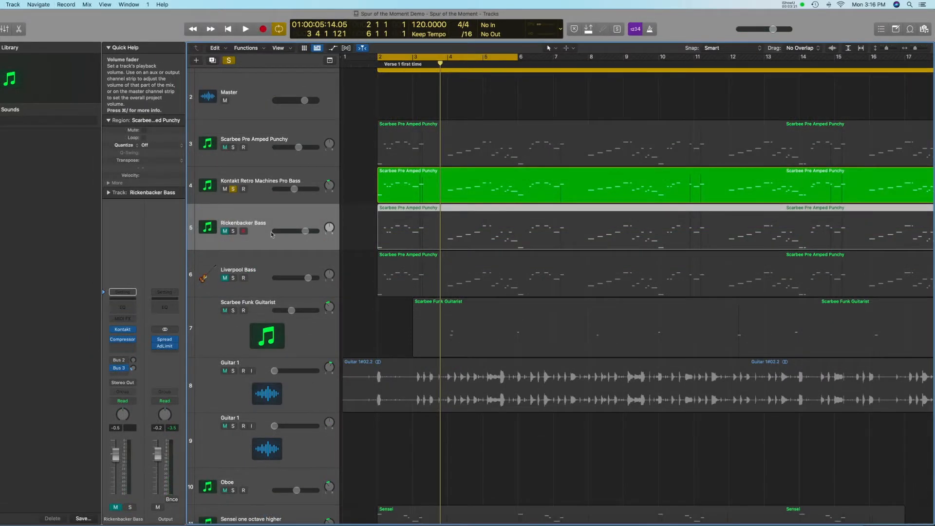
Step: Solo the Rickenbacker Bass track and list the Scarbee Rickenbacker Bass library's instruments in its Kontakt plug-in
left_click(233, 232)
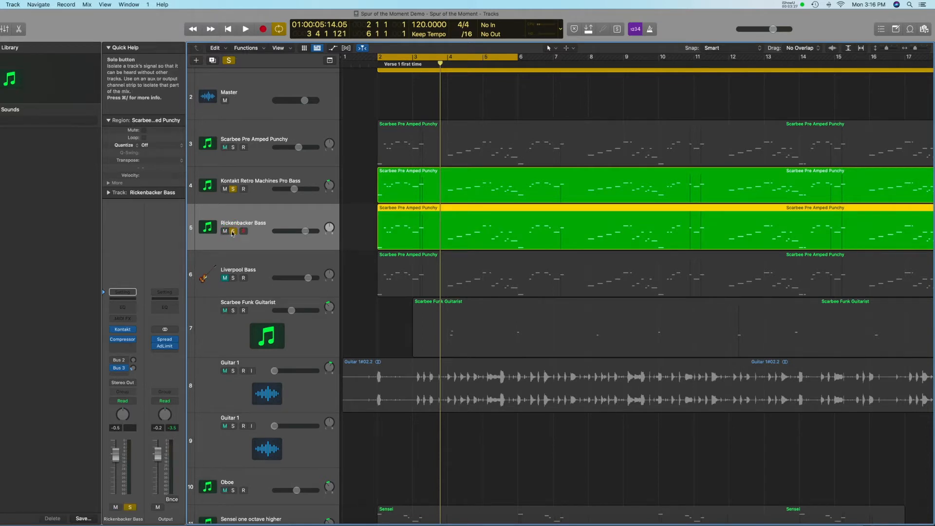
left_click(122, 329)
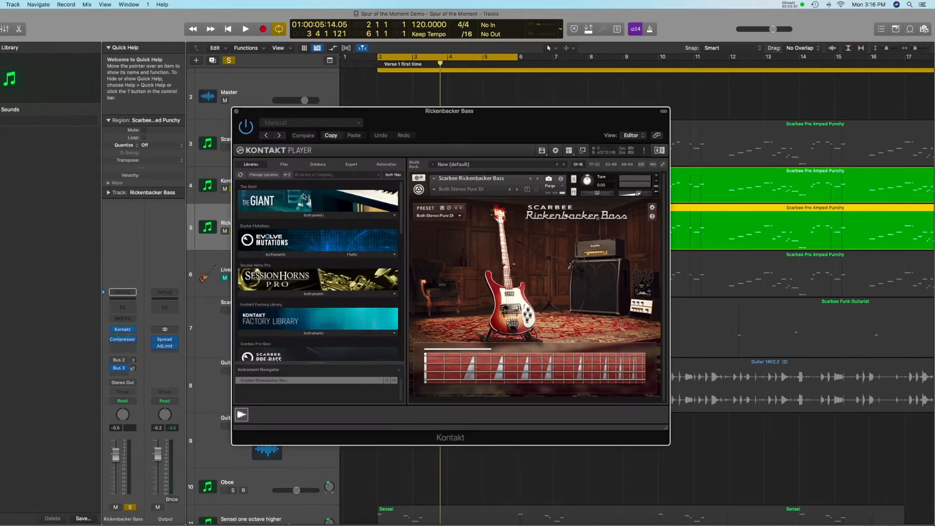
scroll(293, 207, "down", 10)
left_click_drag(399, 113, 394, 87)
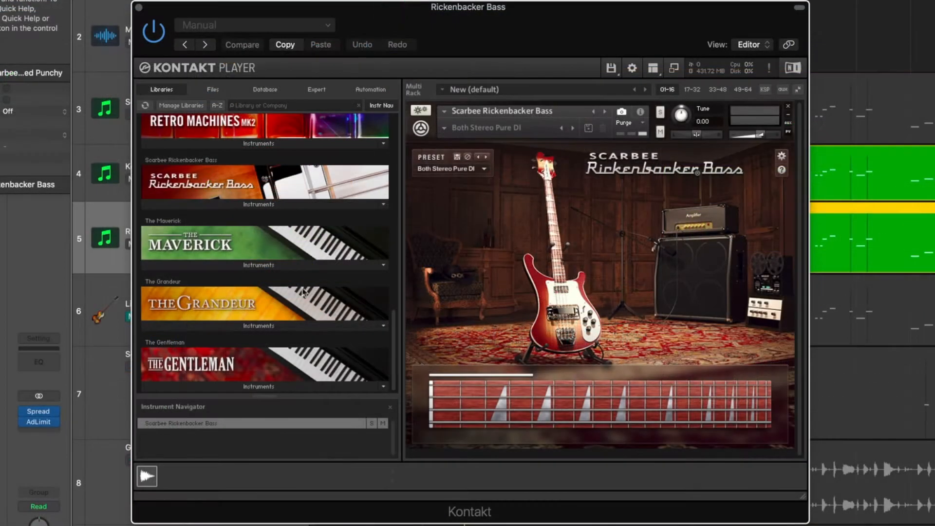
left_click(262, 178)
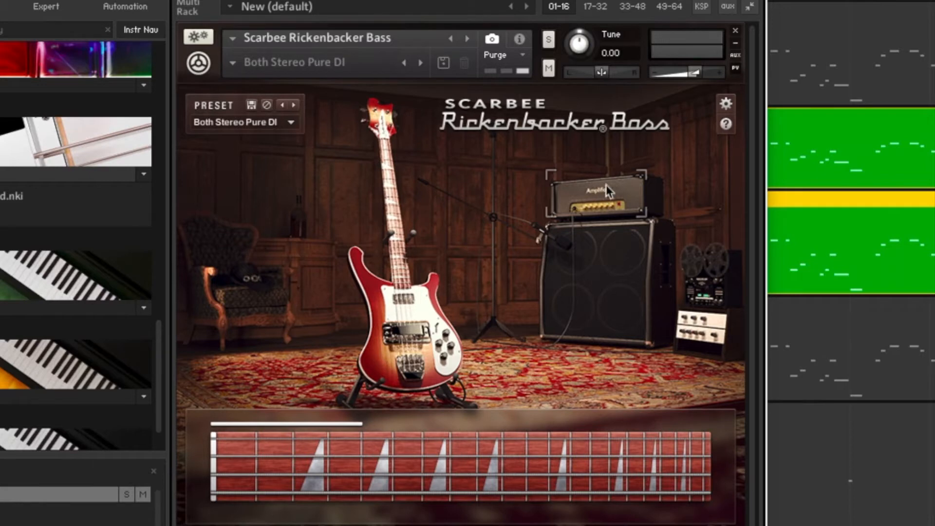
Step: Load the Bridge Pure DI preset for the Scarbee Rickenbacker Bass
left_click(240, 125)
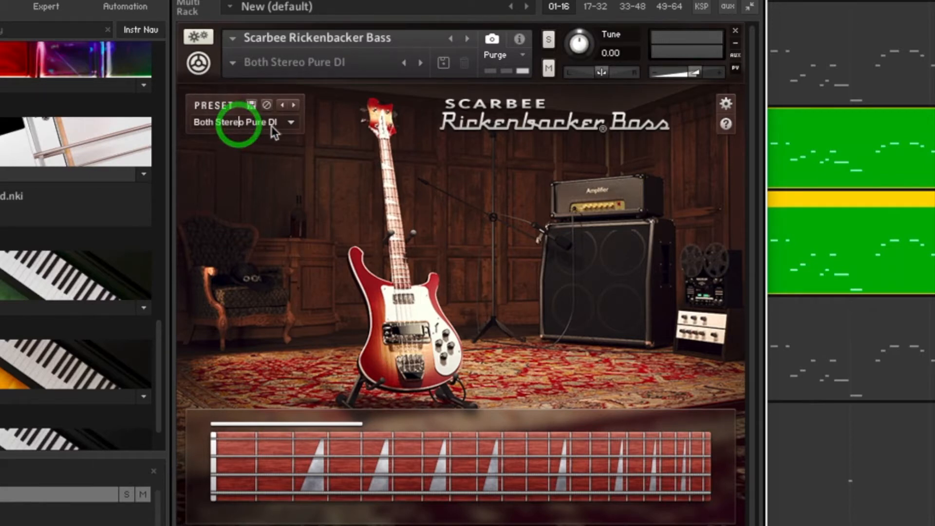
left_click(295, 124)
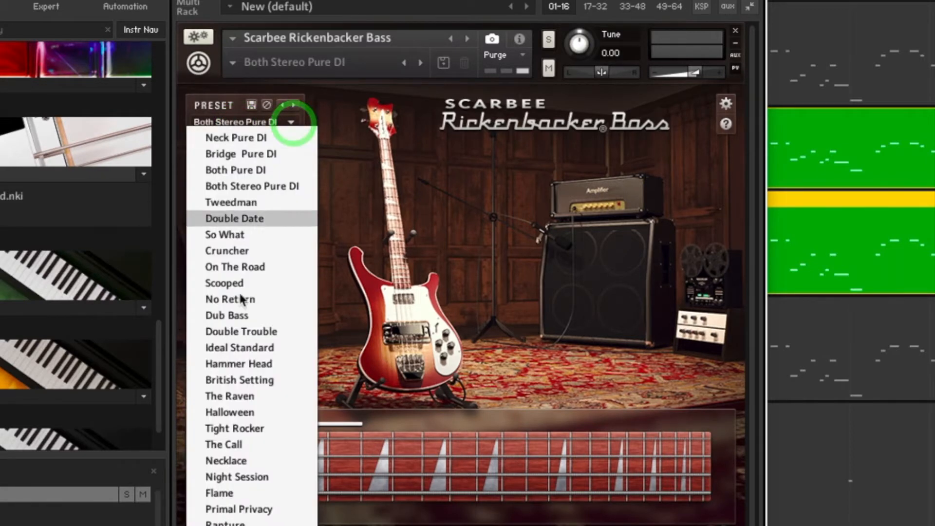
left_click(276, 155)
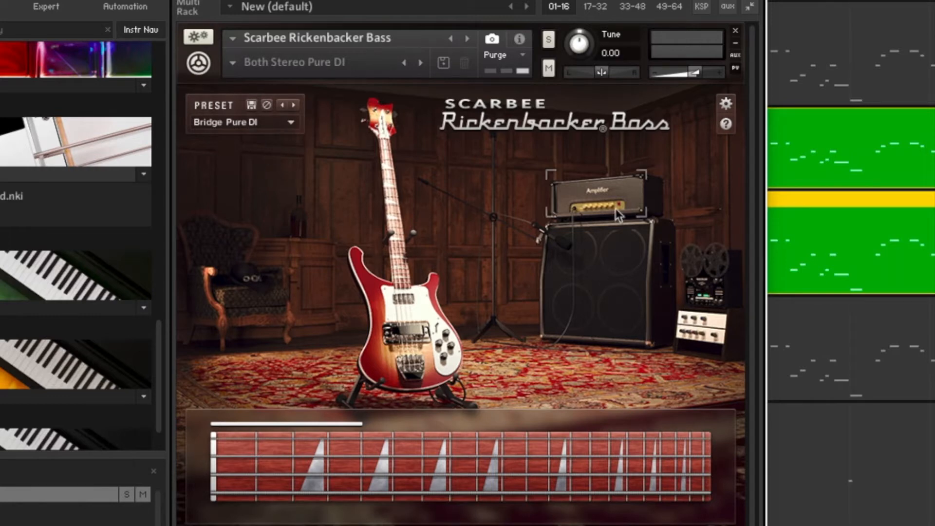
Step: Show the Rickenbacker Bass's amplifier controls, followed by its speaker cabinet choices
left_click(610, 194)
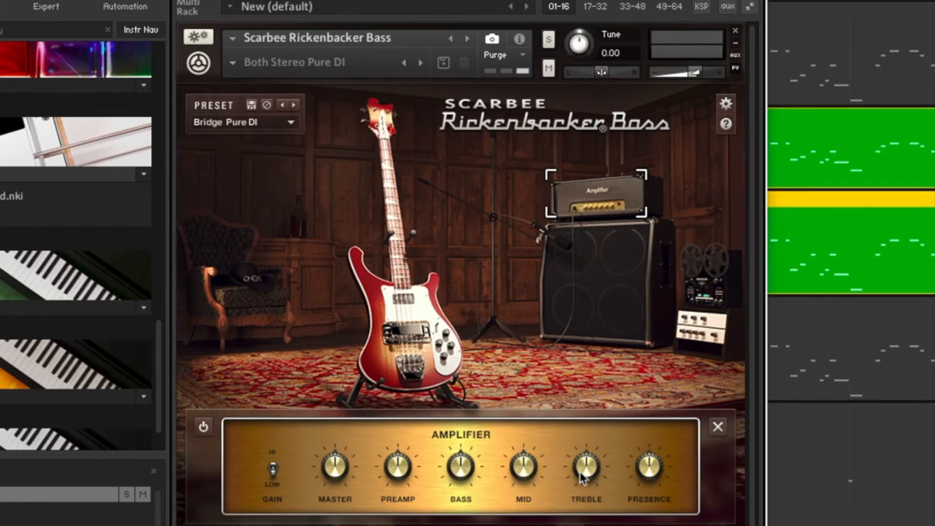
left_click(621, 268)
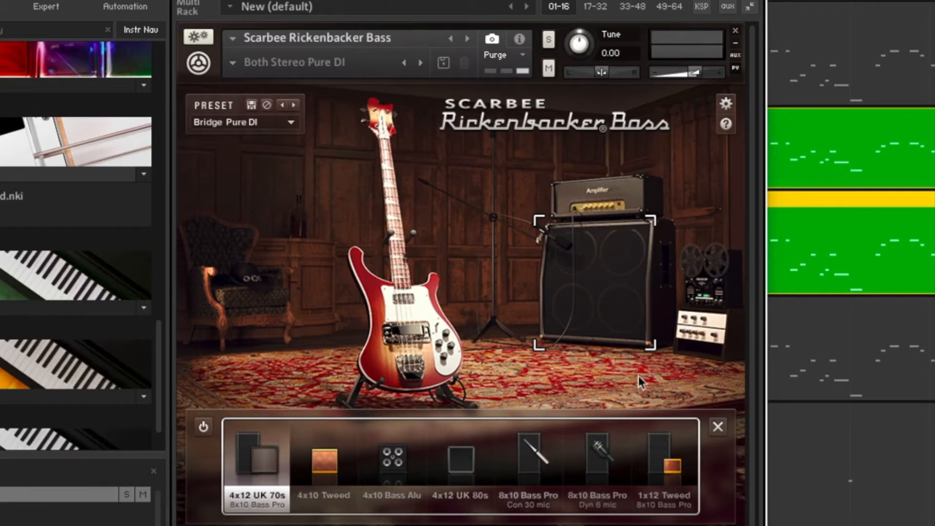
Step: Show the Rickenbacker Bass's tape, compressor and equalizer controls in turn, finishing by closing its Kontakt plug-in window
left_click(708, 272)
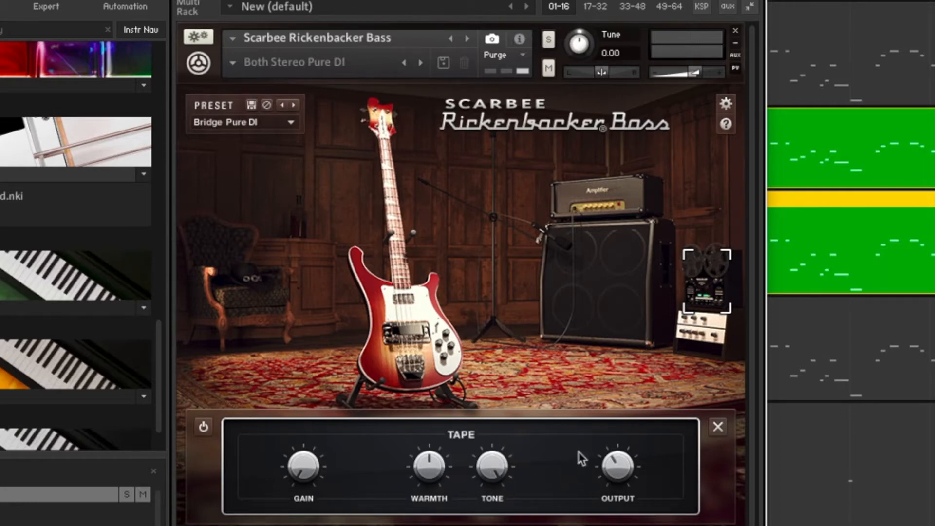
left_click(706, 322)
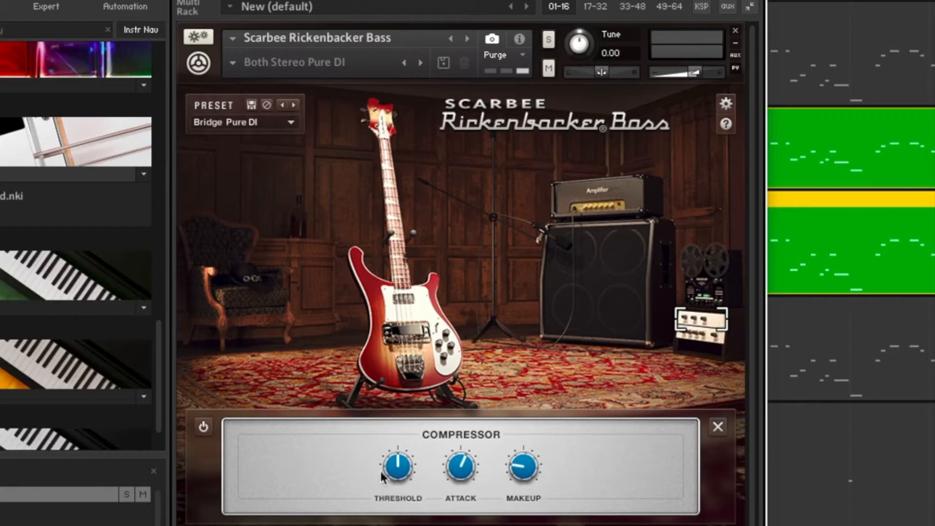
left_click(704, 342)
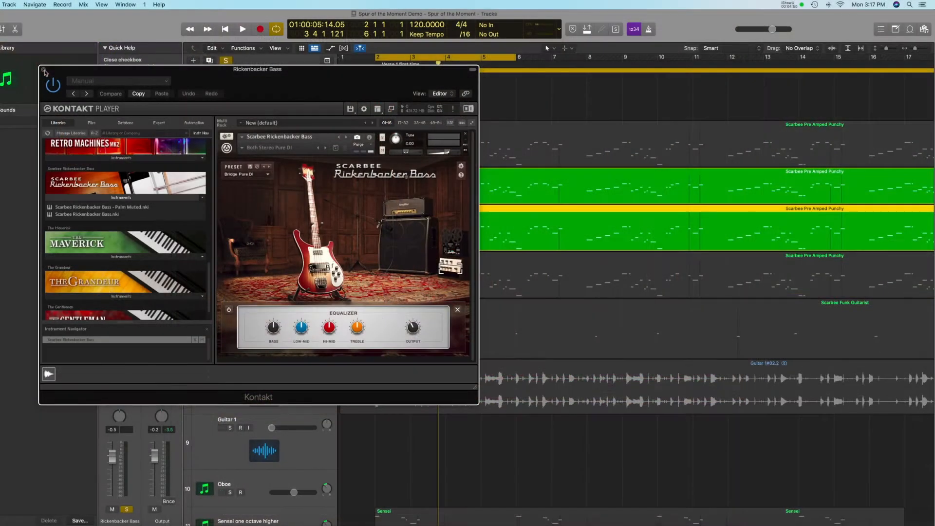
left_click(43, 71)
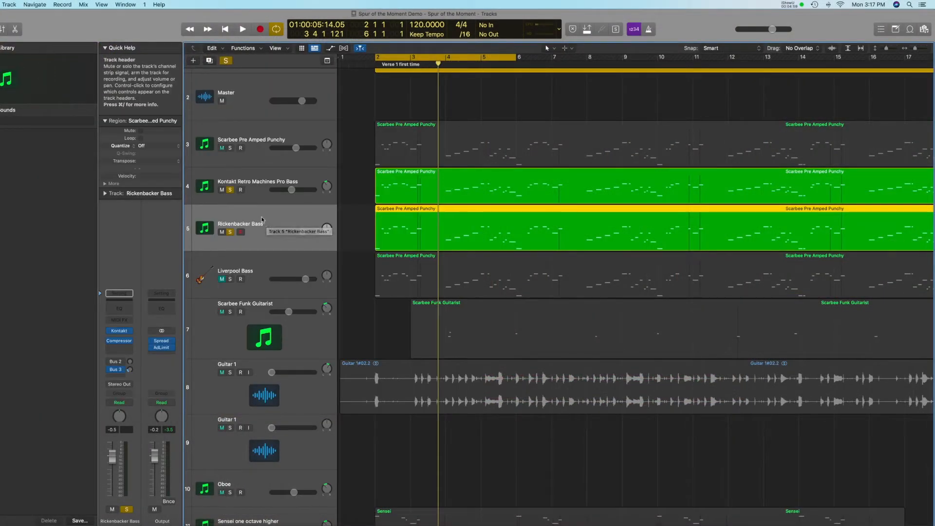
Step: Audition the Rickenbacker Bass without Kontakt Retro Machines Pro Bass, ending with both tracks unsoloed
left_click(230, 189)
scroll(263, 221, "right", 1)
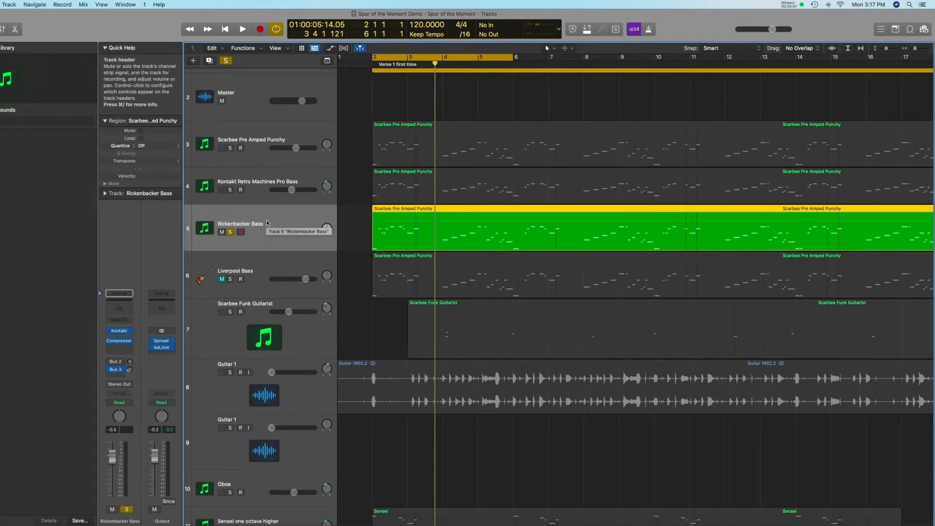
key("space")
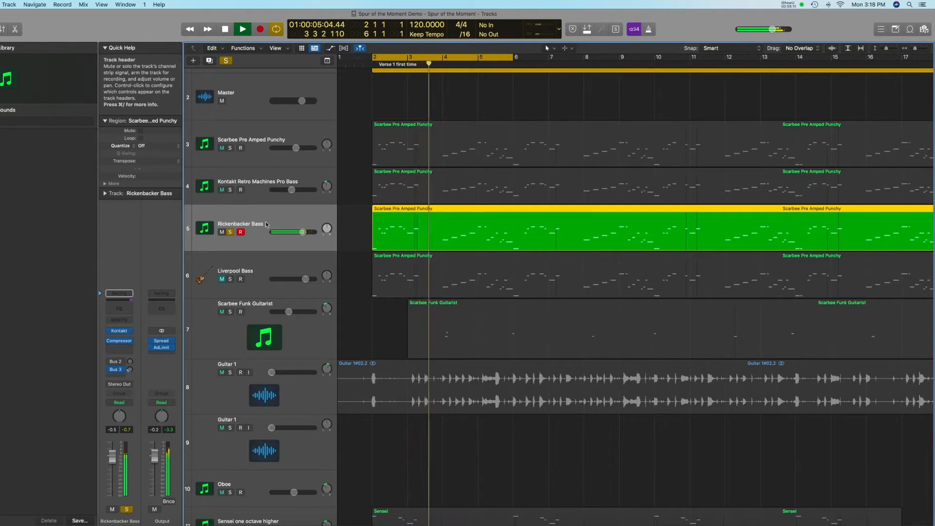
key("space")
left_click(229, 234)
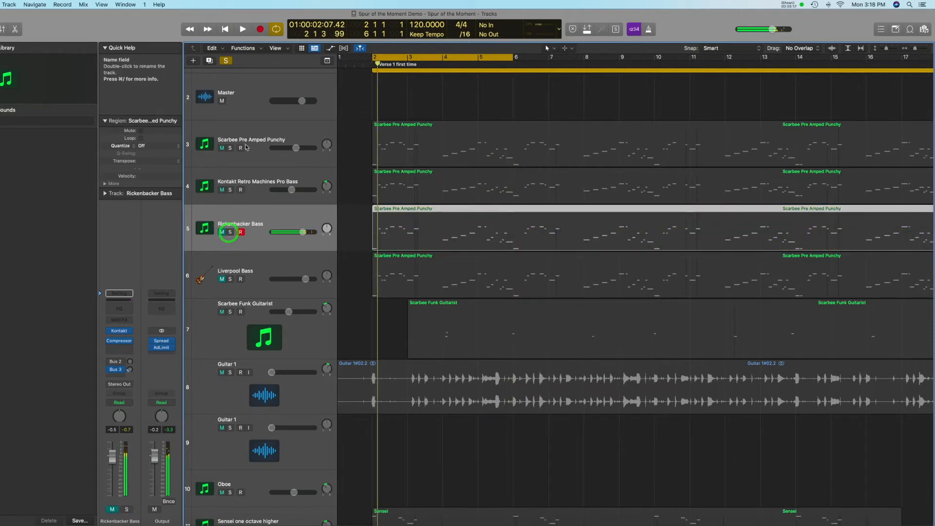
Step: Solo the Scarbee Pre Amped Punchy track, audition it, and take it off solo
left_click(230, 148)
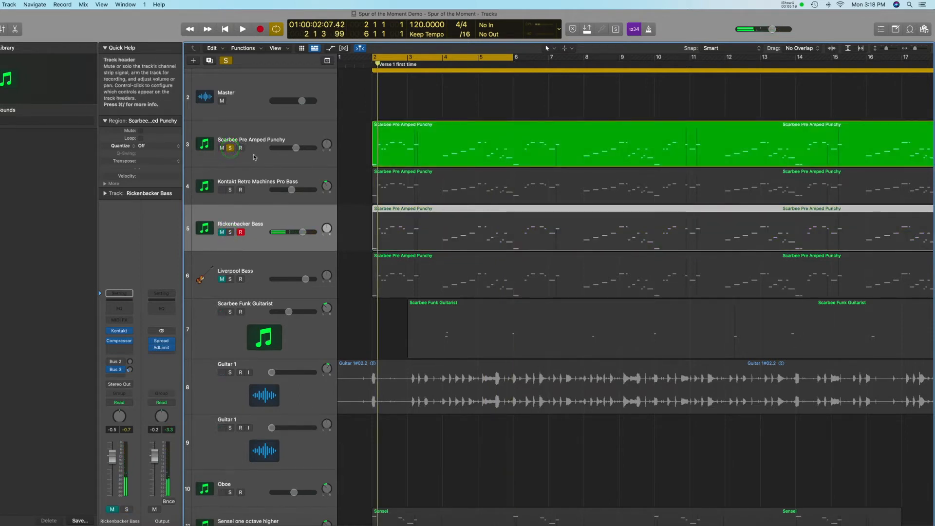
key("space")
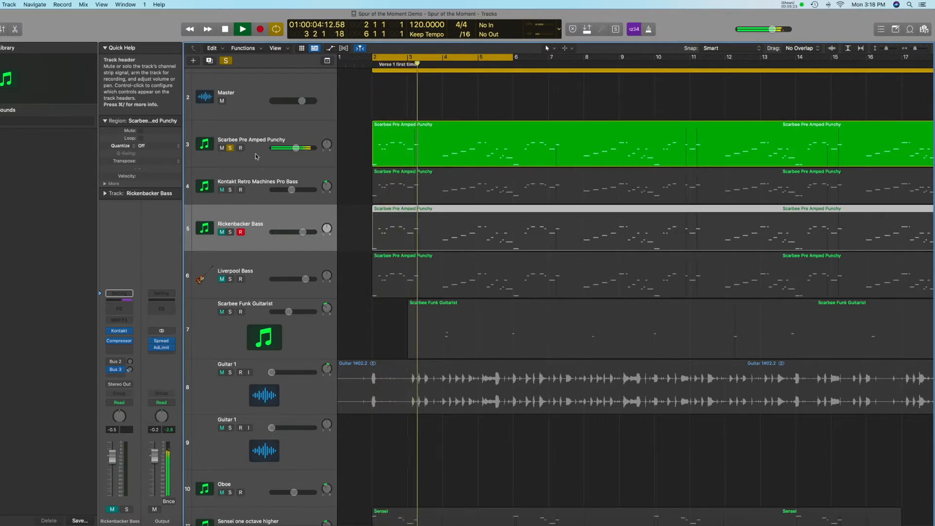
key("space")
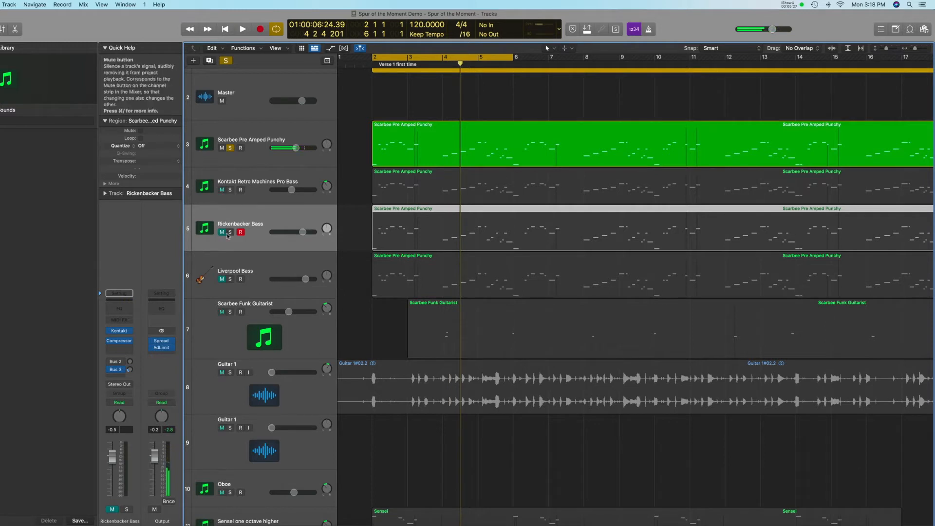
left_click(230, 148)
left_click(229, 148)
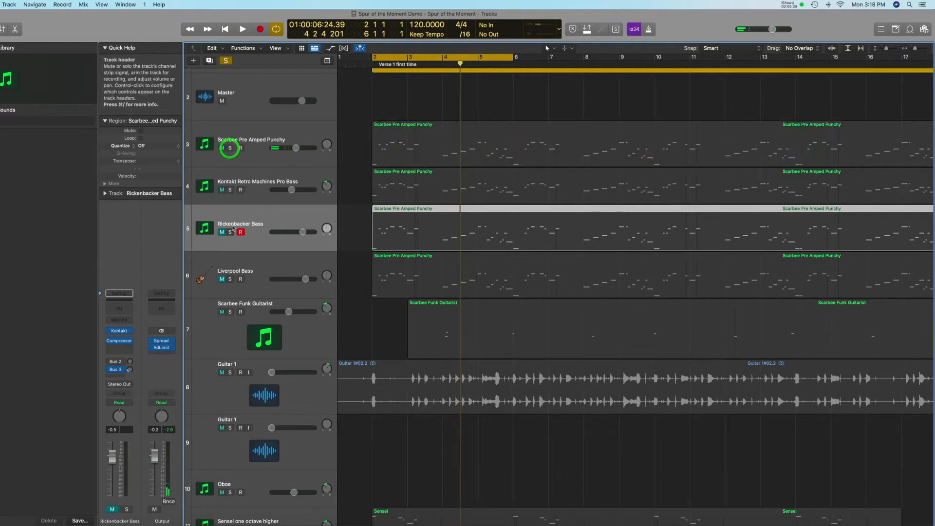
Step: Solo the Rickenbacker Bass track again and play it for comparison with Scarbee Pre Amped Punchy
left_click(230, 232)
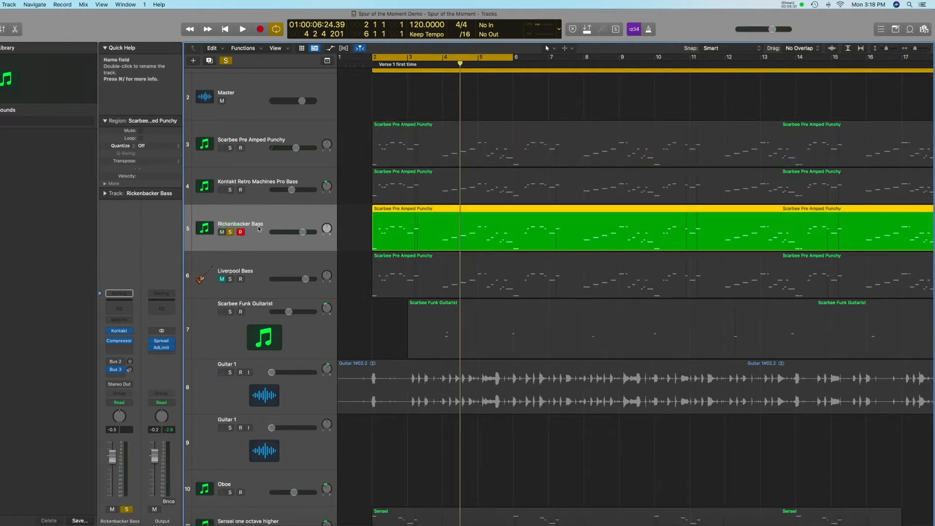
key("space")
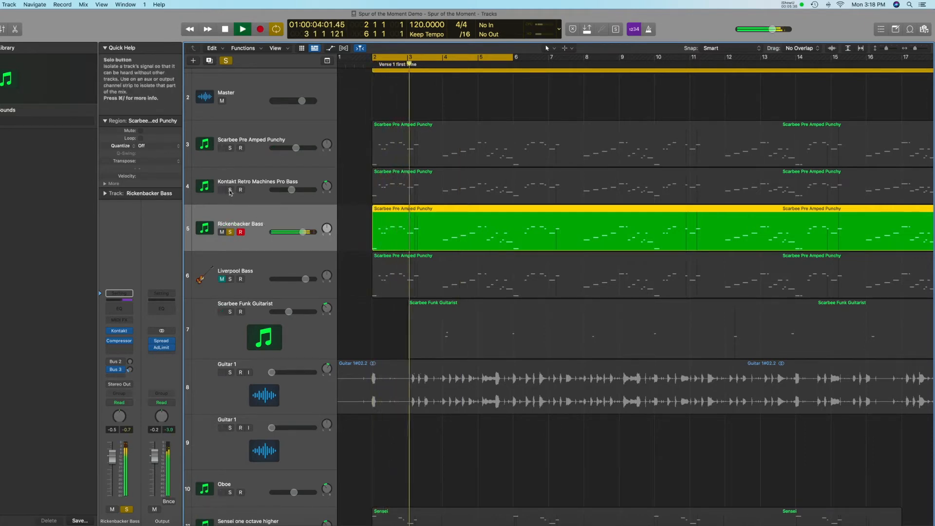
key("space")
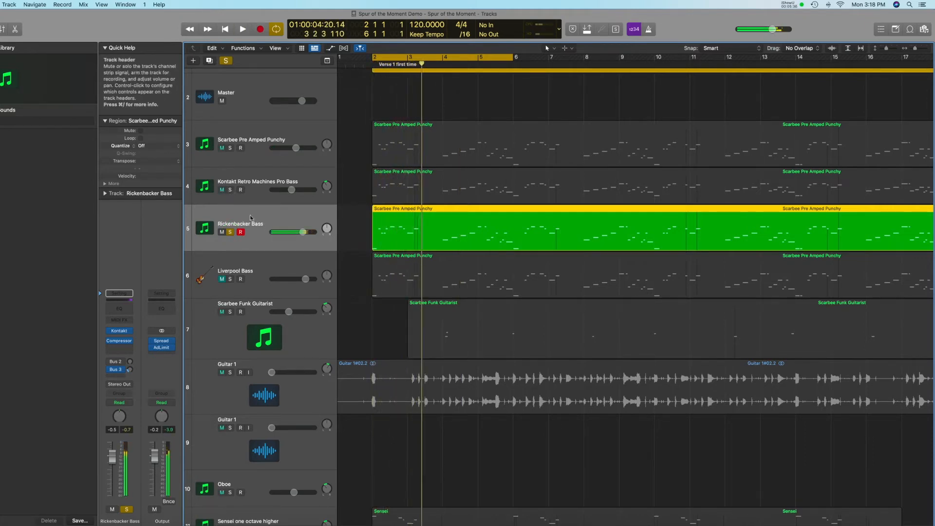
Step: Audition Kontakt Retro Machines Pro Bass together with Rickenbacker Bass, ending with both tracks unsoloed
left_click(230, 190)
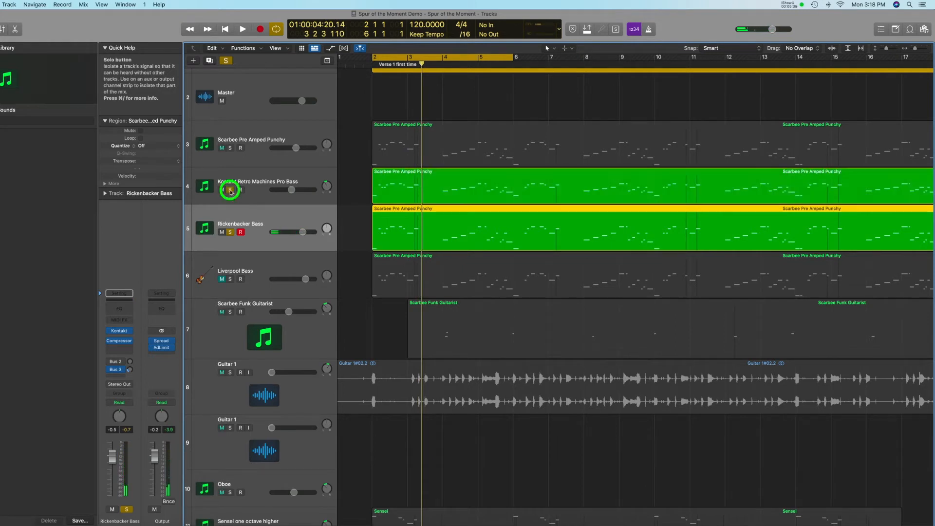
key("space")
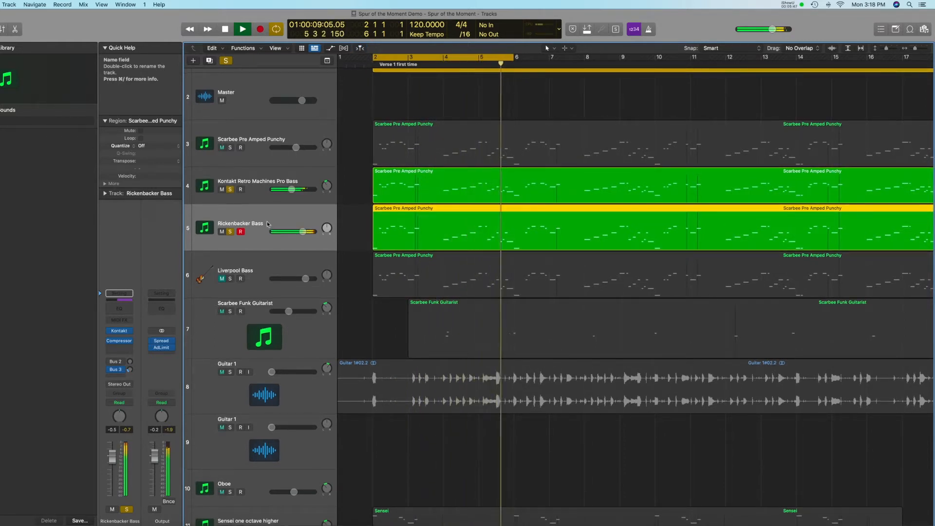
key("space")
key("space")
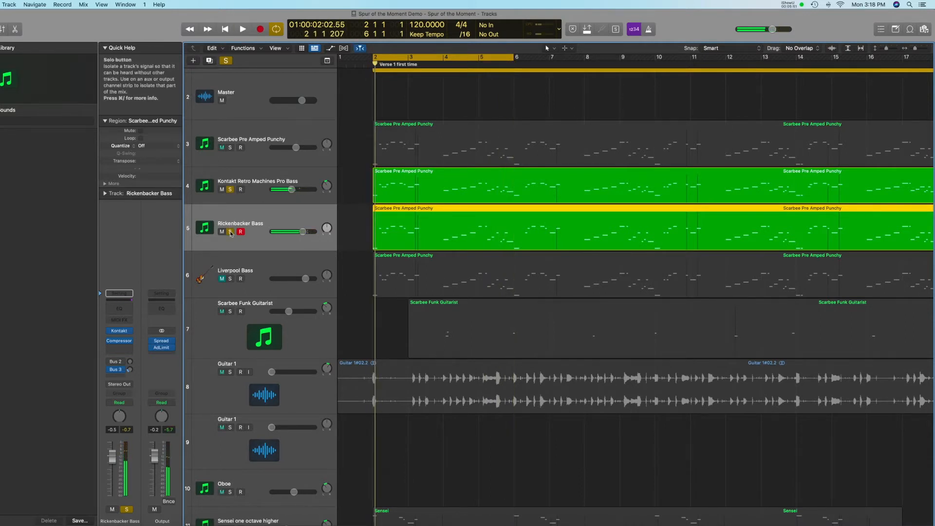
left_click(231, 232)
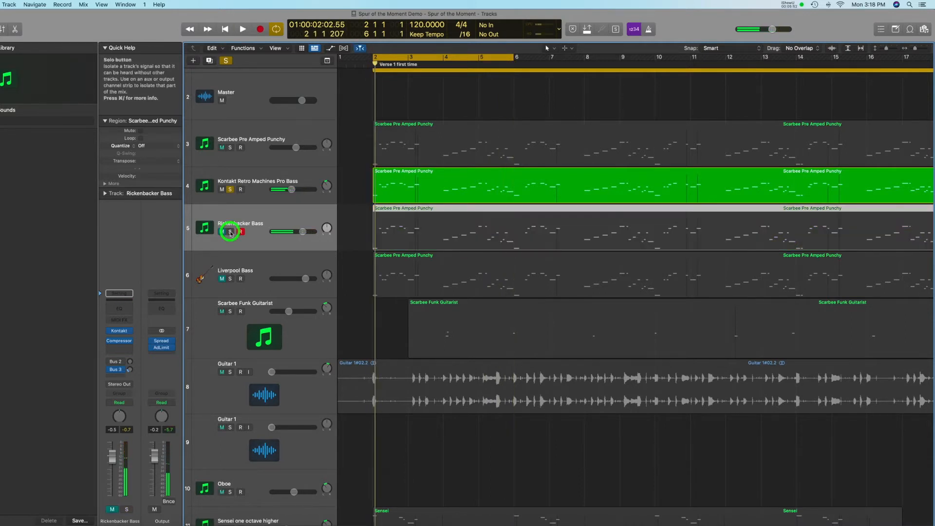
left_click(251, 156)
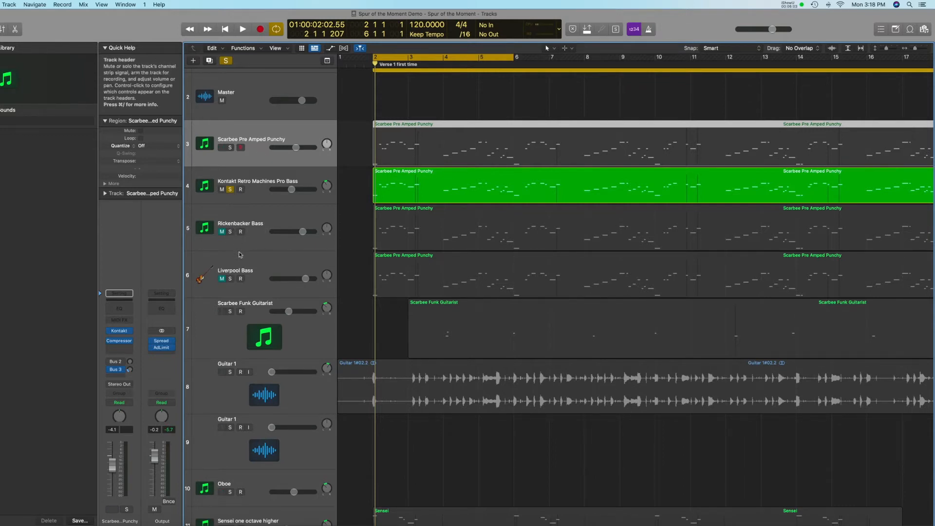
scroll(269, 256, "down", 1)
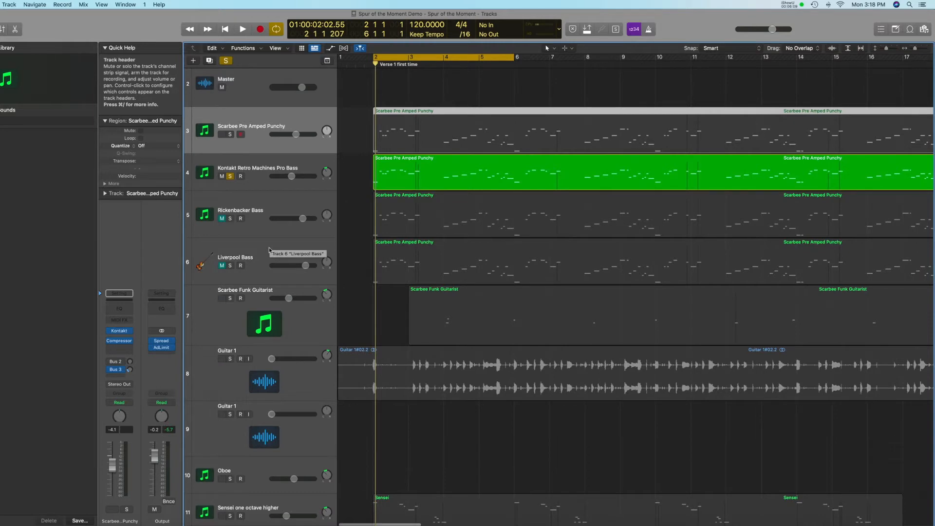
left_click(230, 177)
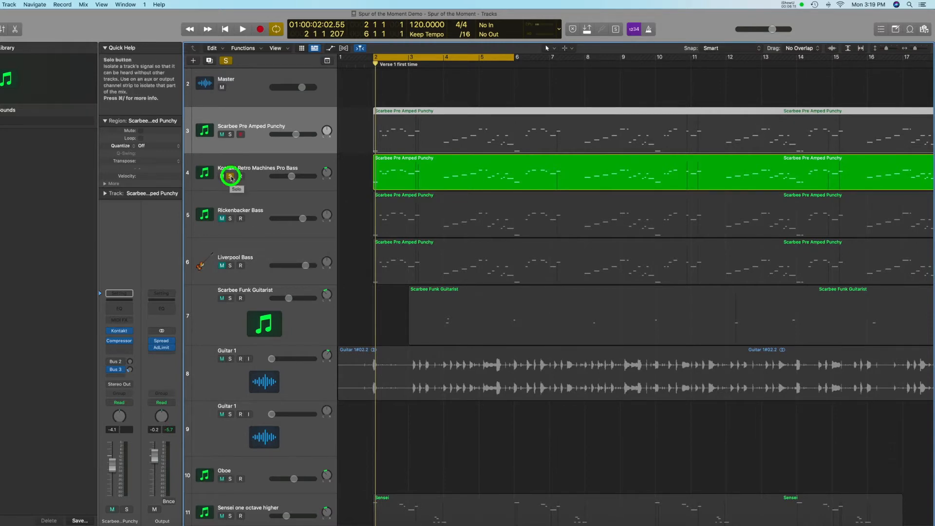
Step: Select the Liverpool Bass track and choose the Liverpool Bass patch among the library's Bass sounds
left_click(261, 256)
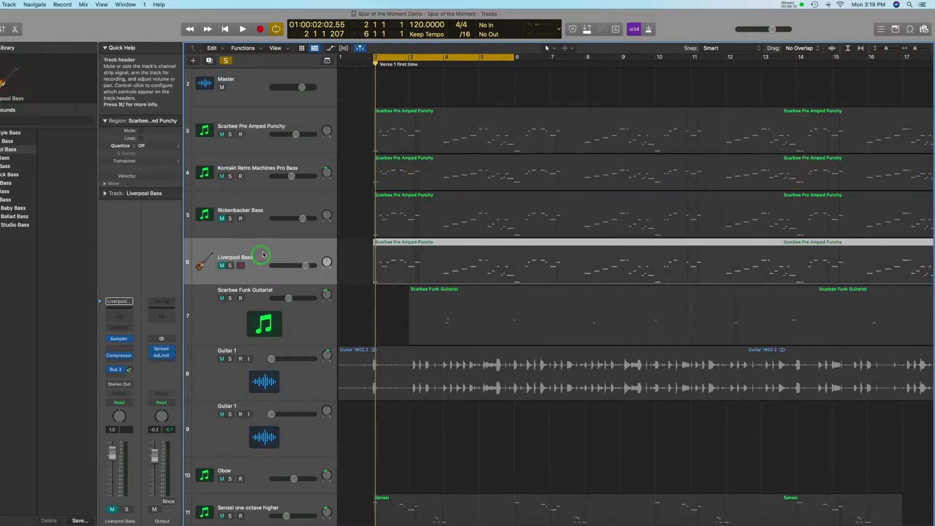
scroll(261, 251, "down", 1)
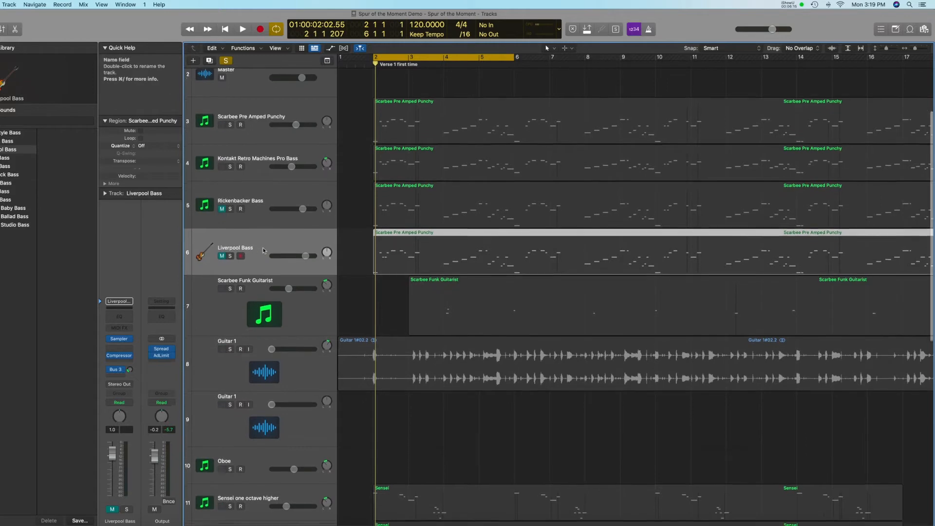
scroll(262, 247, "down", 3)
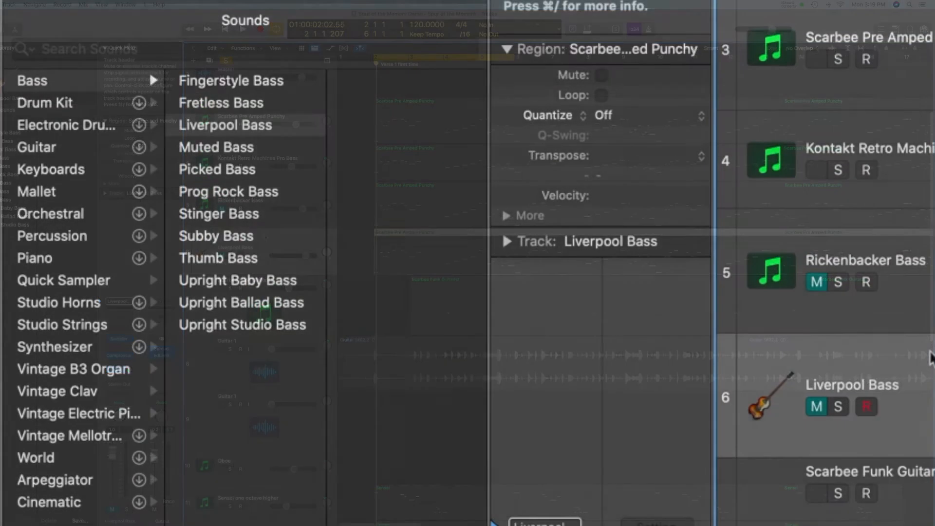
left_click(195, 125)
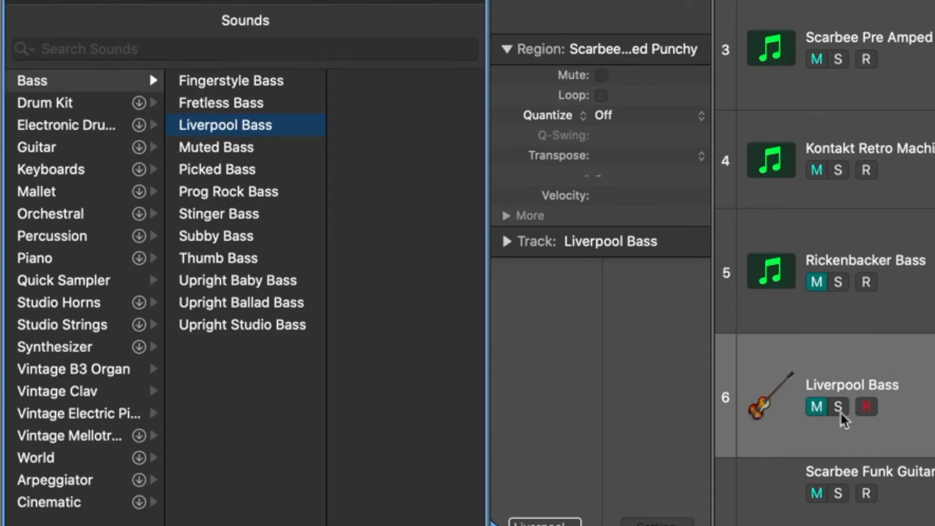
Step: Unmute and solo the Liverpool Bass track and audition it on its own
left_click(818, 407)
left_click(838, 407)
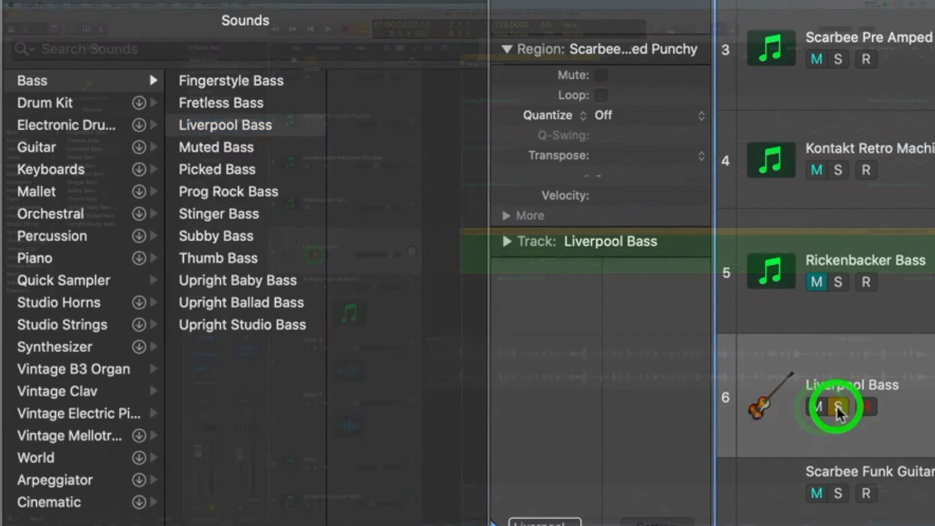
key("space")
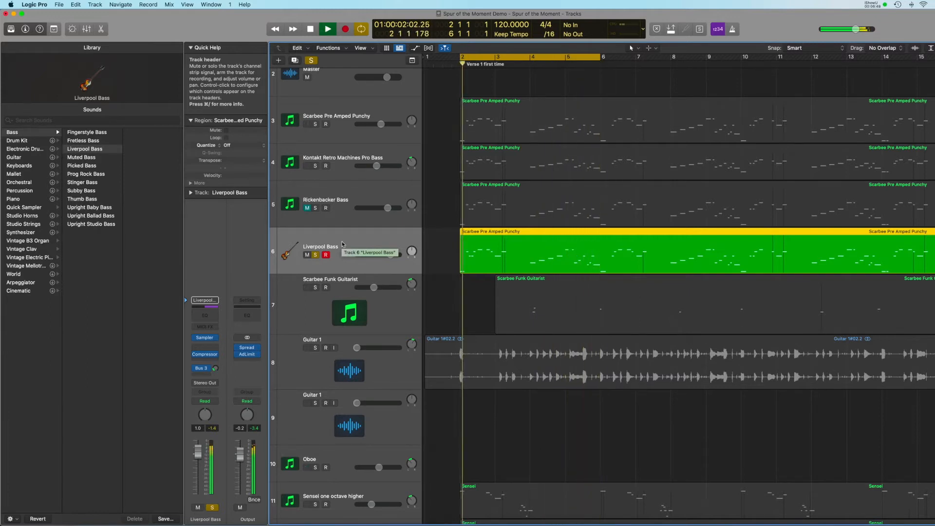
key("space")
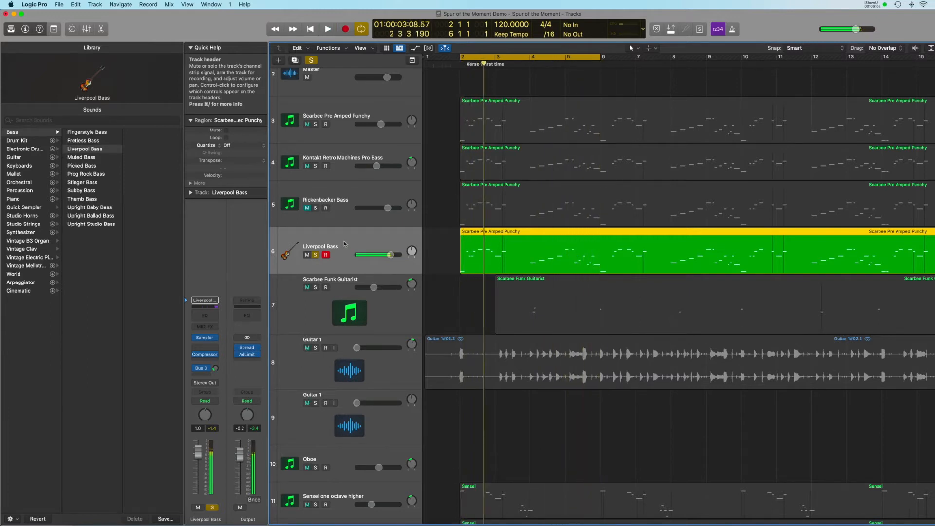
Step: Audition Liverpool Bass layered with Kontakt Retro Machines Pro Bass instead of Rickenbacker Bass, ending with Liverpool Bass unsoloed
left_click(316, 208)
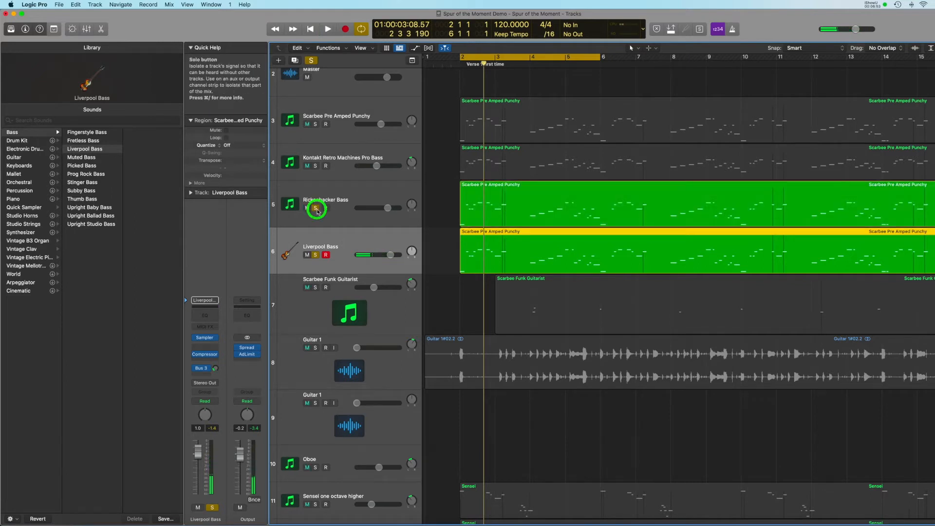
left_click(316, 209)
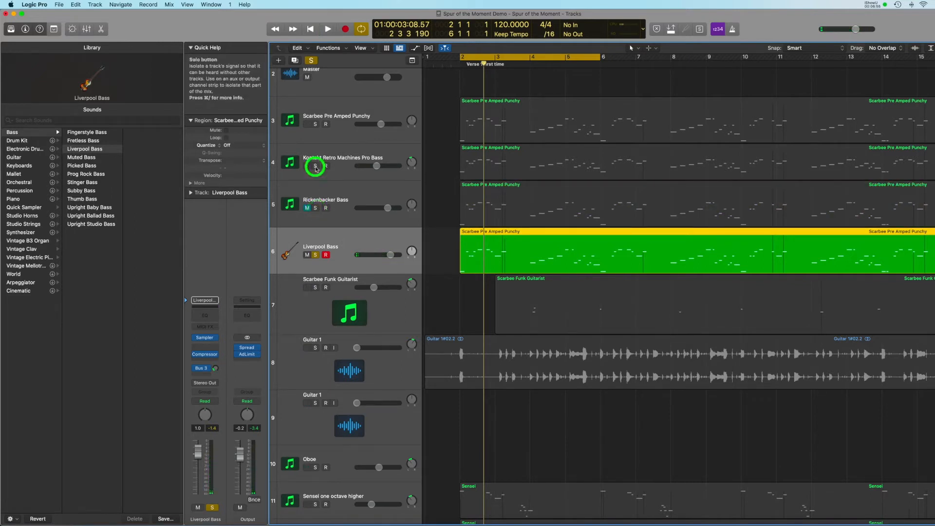
left_click(315, 166)
scroll(355, 232, "up", 2)
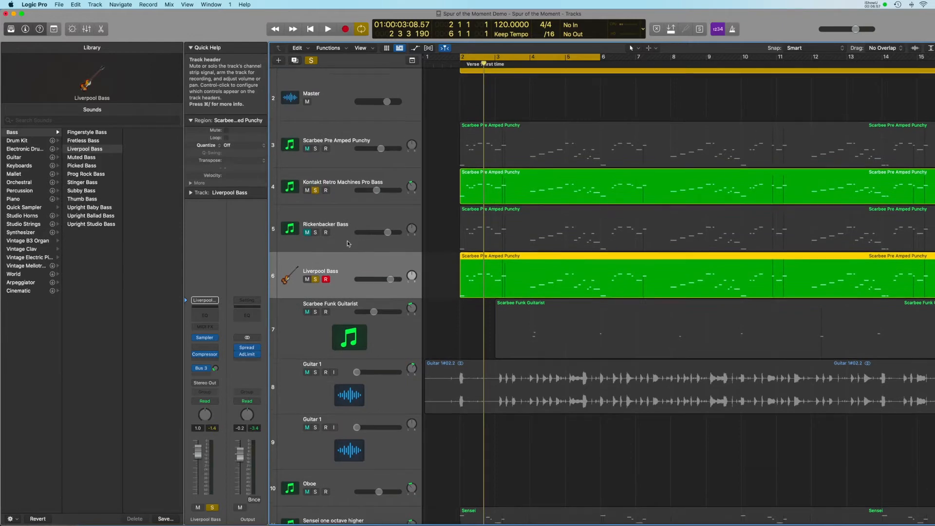
key("space")
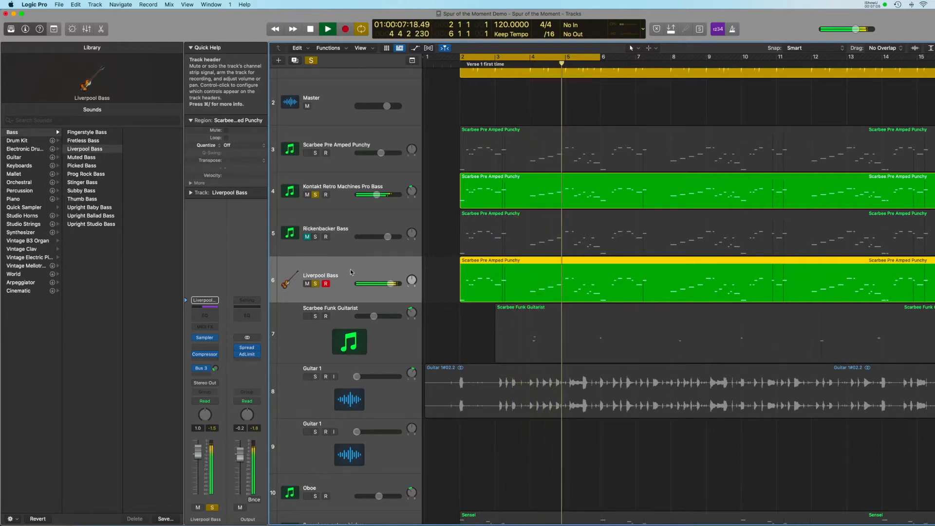
key("space")
left_click(315, 284)
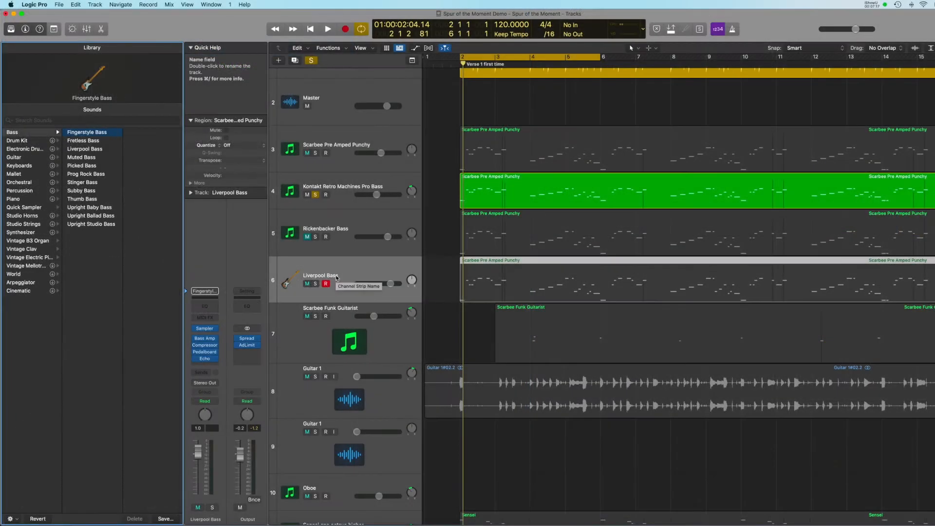
Step: Rename the Liverpool Bass track as Fingerstyle Bass
double_click(336, 276)
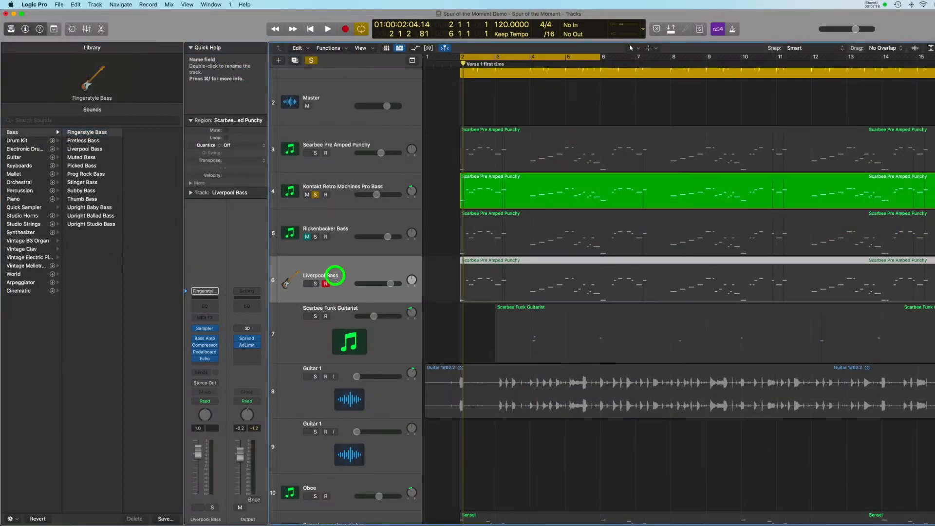
type("Fingerstyle")
key("Return")
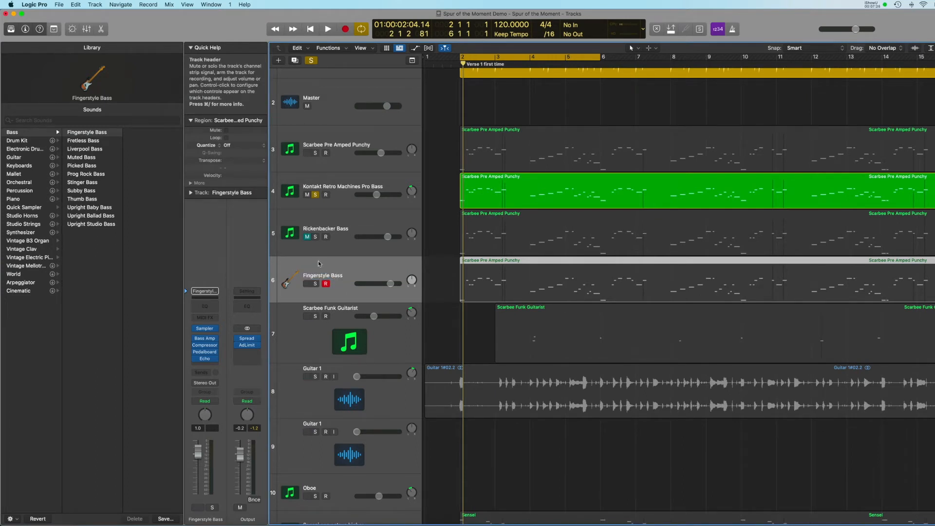
Step: Solo Fingerstyle Bass, unsolo Kontakt Retro Machines Pro Bass, and audition Fingerstyle Bass on its own
left_click(315, 283)
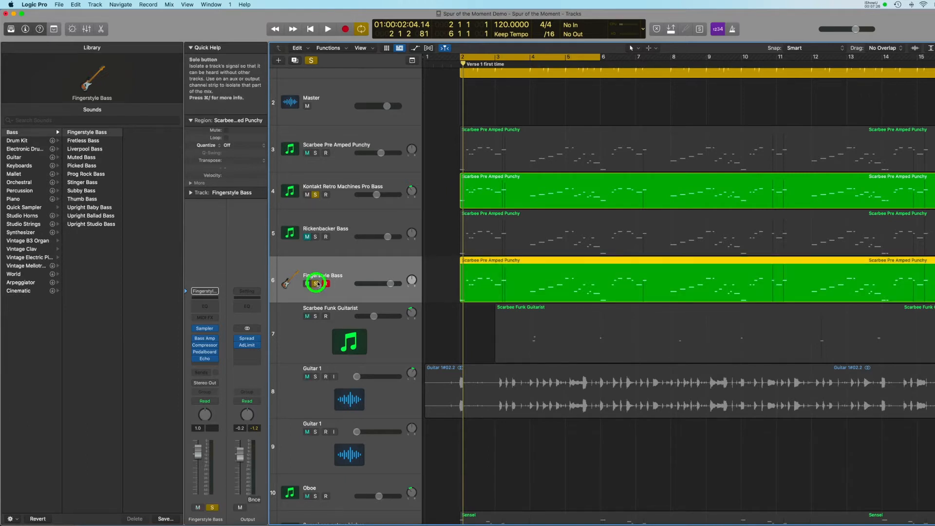
left_click(316, 194)
left_click(315, 195)
key("space")
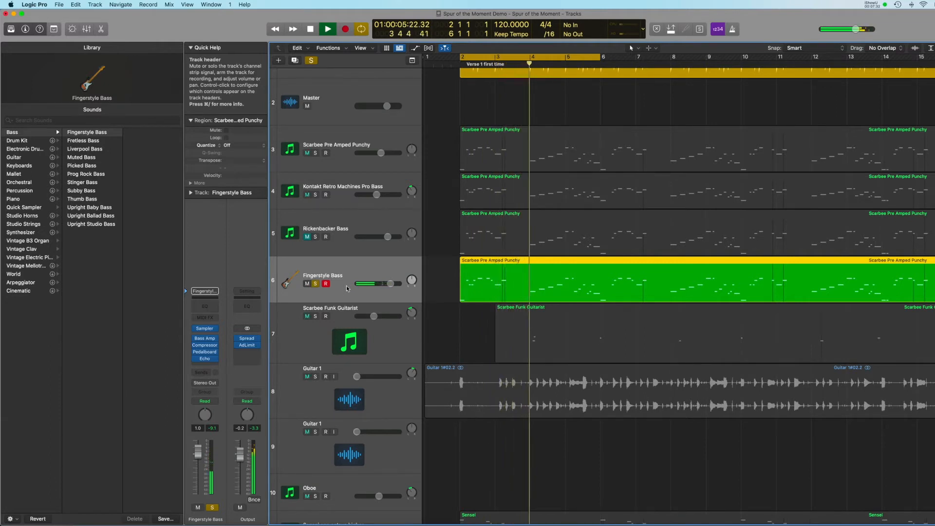
key("space")
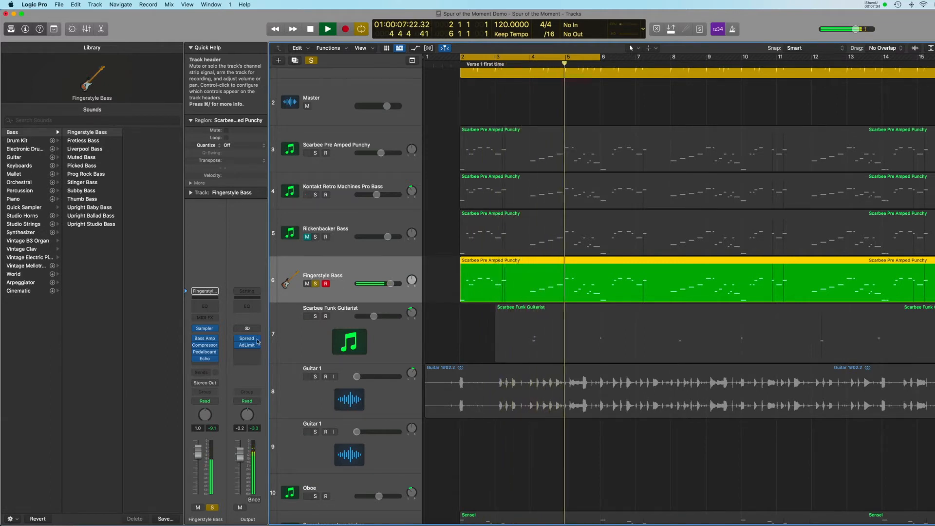
Step: Remove the Pedalboard and Echo effects from the Fingerstyle Bass channel and open its Compressor
left_click(216, 361)
left_click(234, 351)
left_click_drag(497, 118, 617, 115)
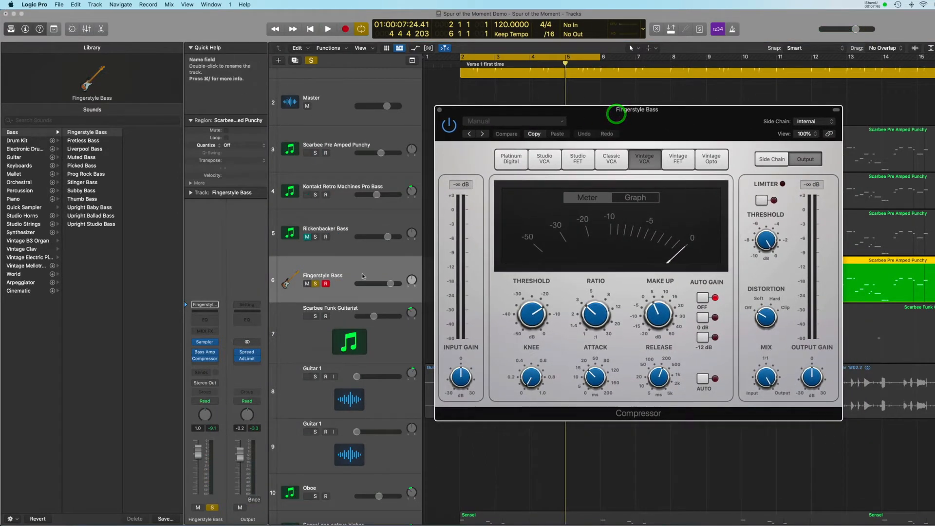
mouse_move(205, 361)
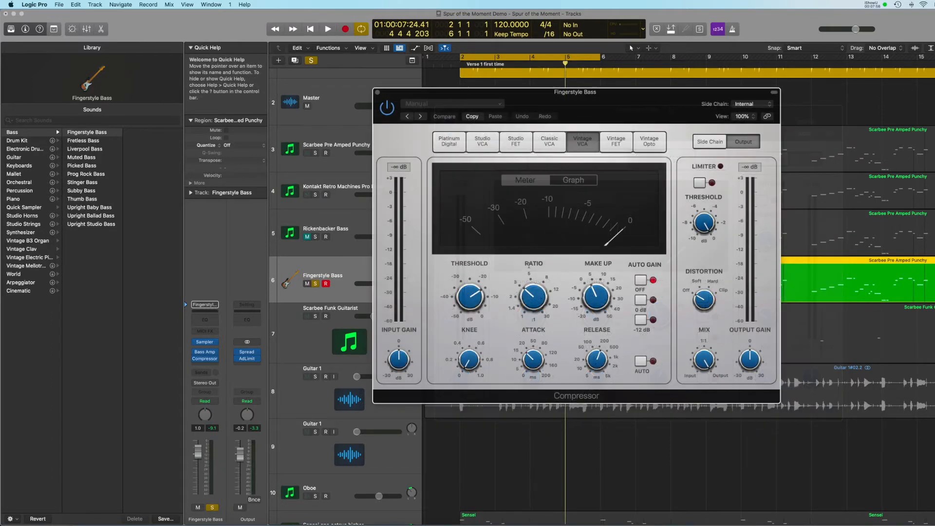
Step: Set the Compressor to Platinum Digital with threshold about -24.5 dB and auto gain -12 dB, and toggle its limiter during playback
left_click_drag(471, 295, 471, 308)
left_click(448, 141)
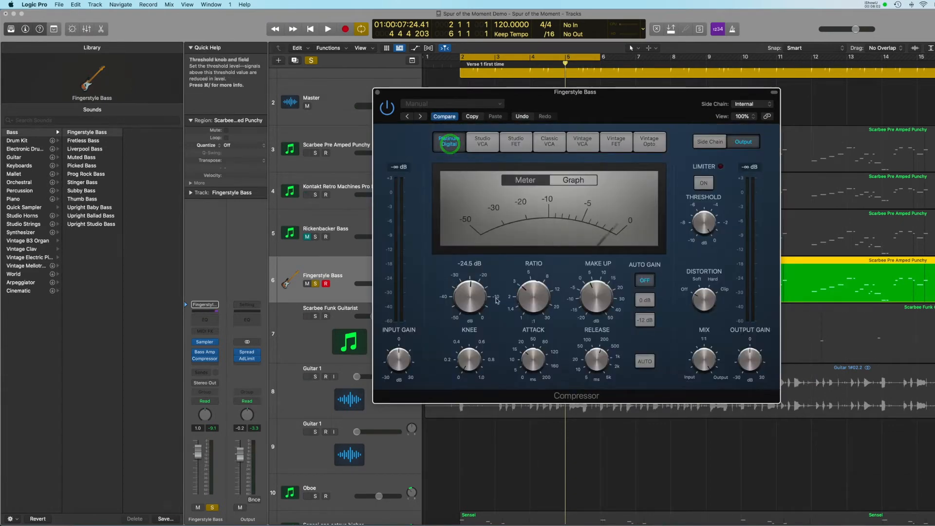
left_click(472, 294)
left_click(650, 324)
left_click(598, 297)
key("space")
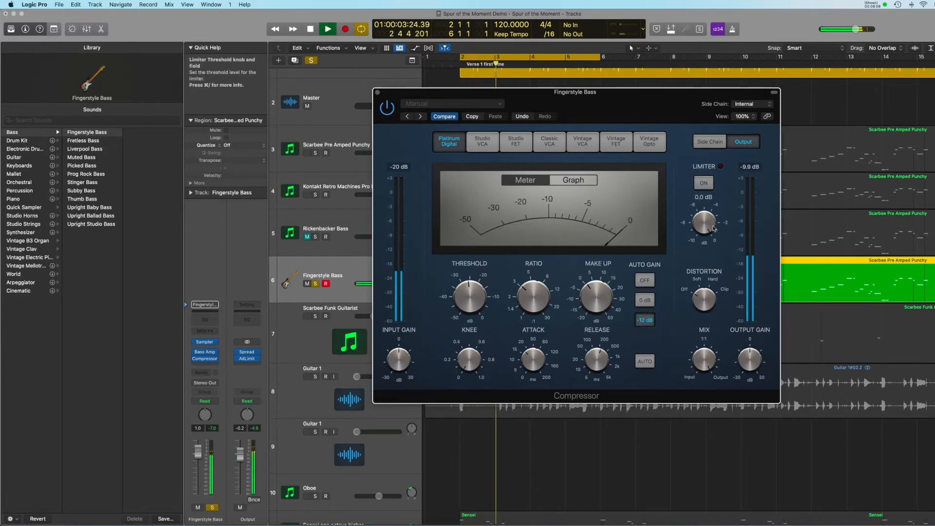
left_click(705, 186)
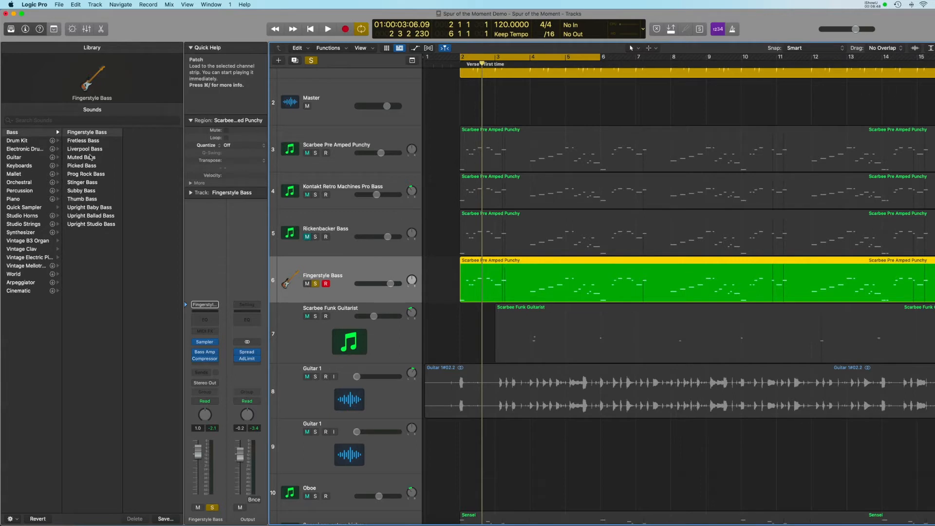
Step: Audition the compressed Fingerstyle Bass alone and layered with soloed Kontakt Retro Machines Pro Bass, nudging the Master volume up slightly
key("space")
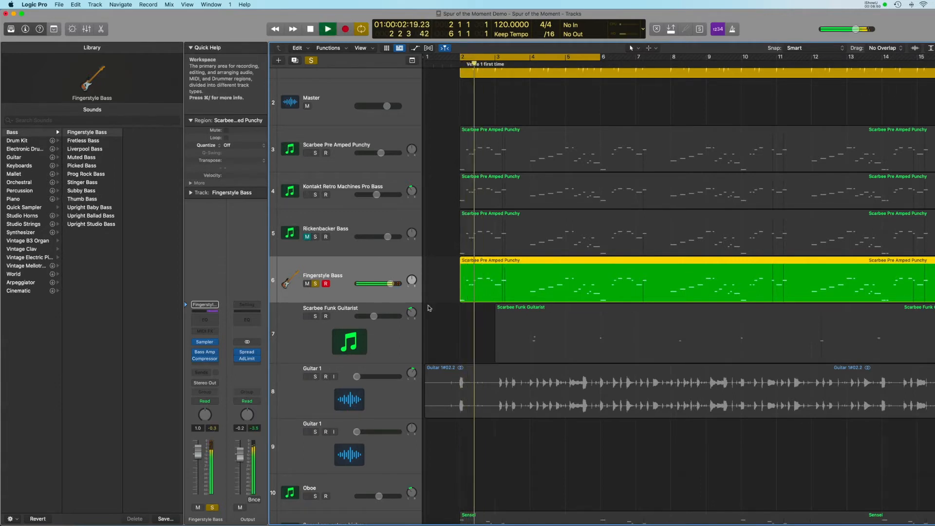
key("space")
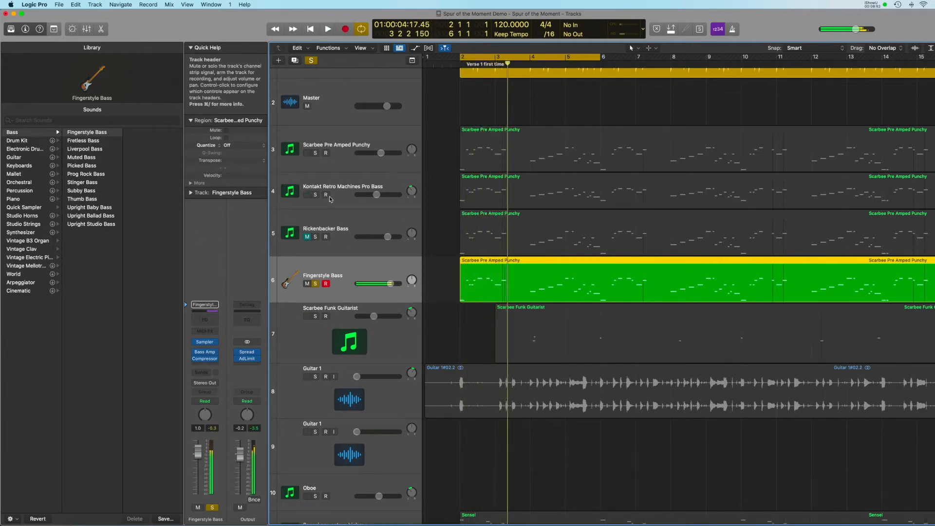
left_click(315, 195)
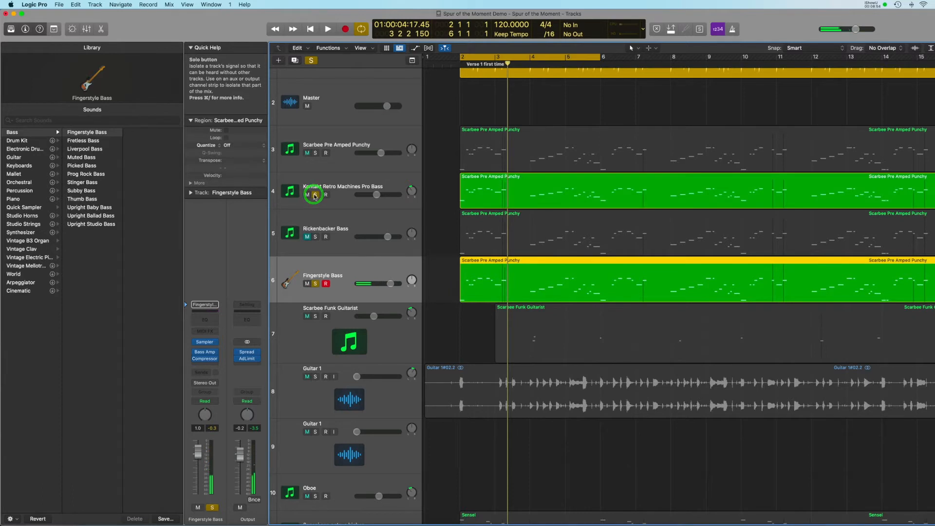
left_click(315, 195)
left_click(315, 195)
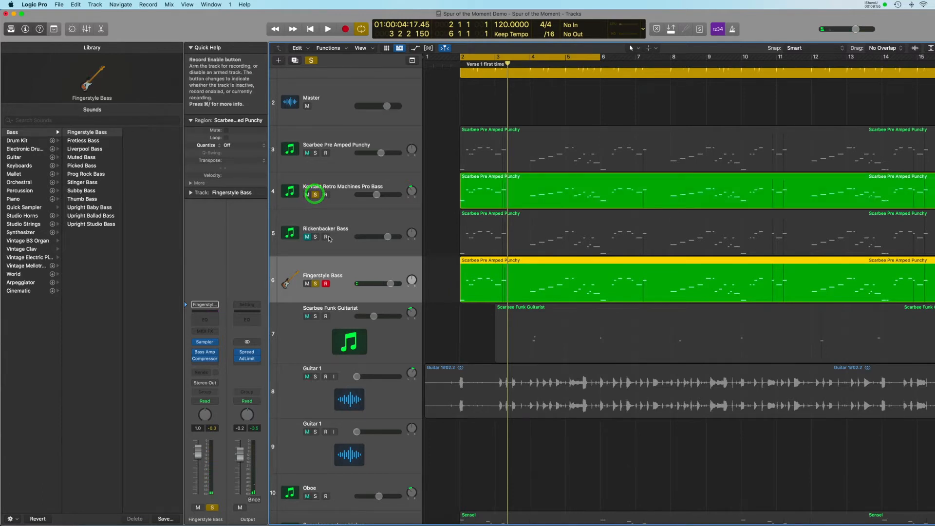
key("space")
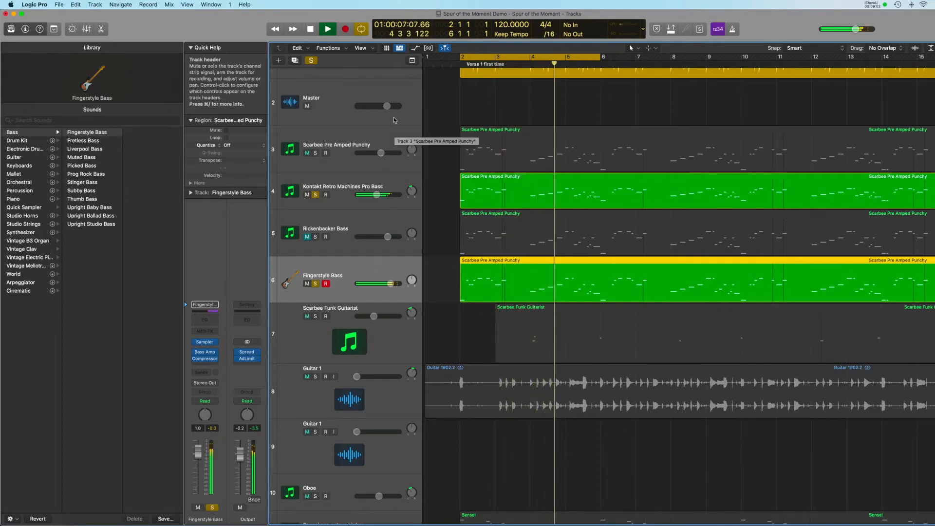
left_click(387, 106)
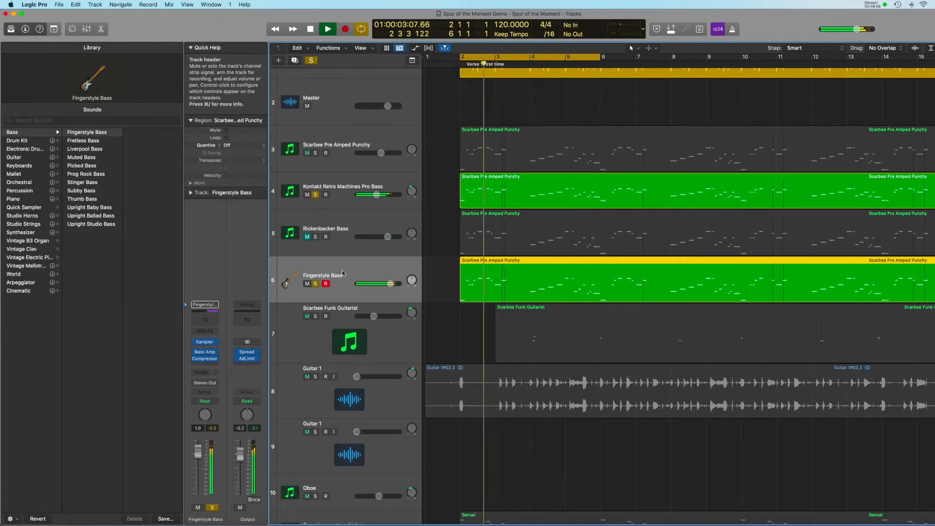
key("space")
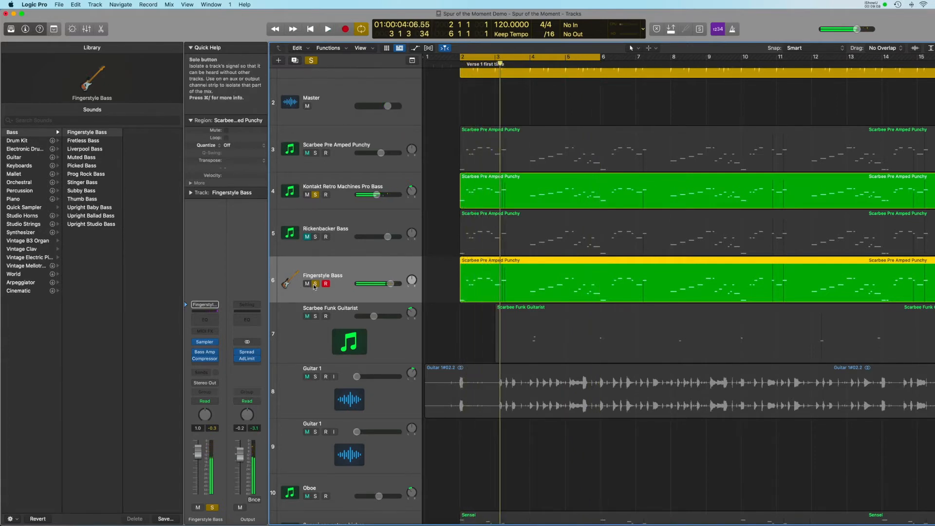
Step: Unsolo Fingerstyle Bass and Kontakt Retro Machines Pro Bass, and mute the Fingerstyle Bass track
left_click(315, 284)
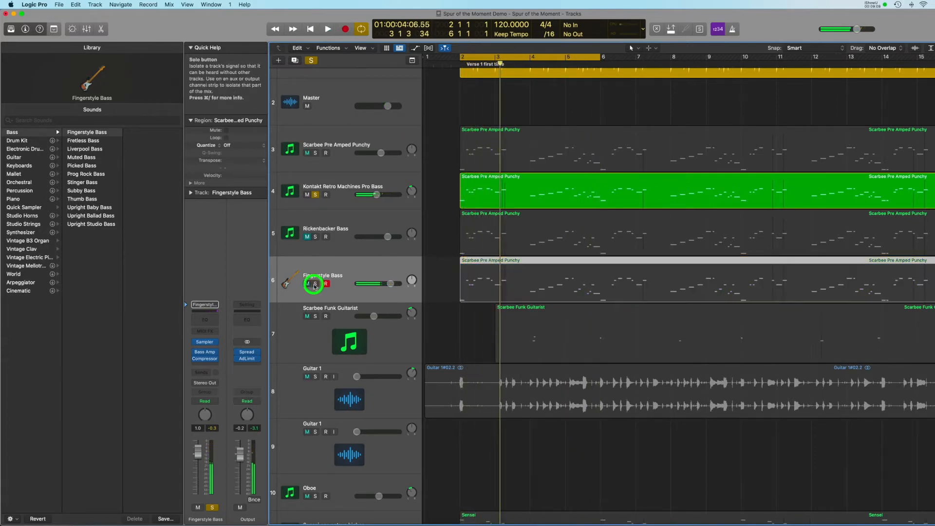
left_click(315, 195)
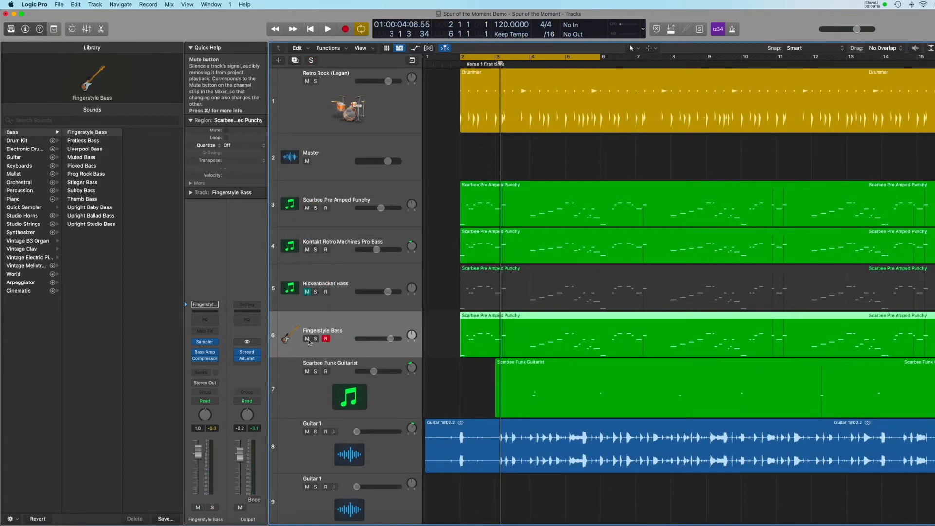
left_click(308, 340)
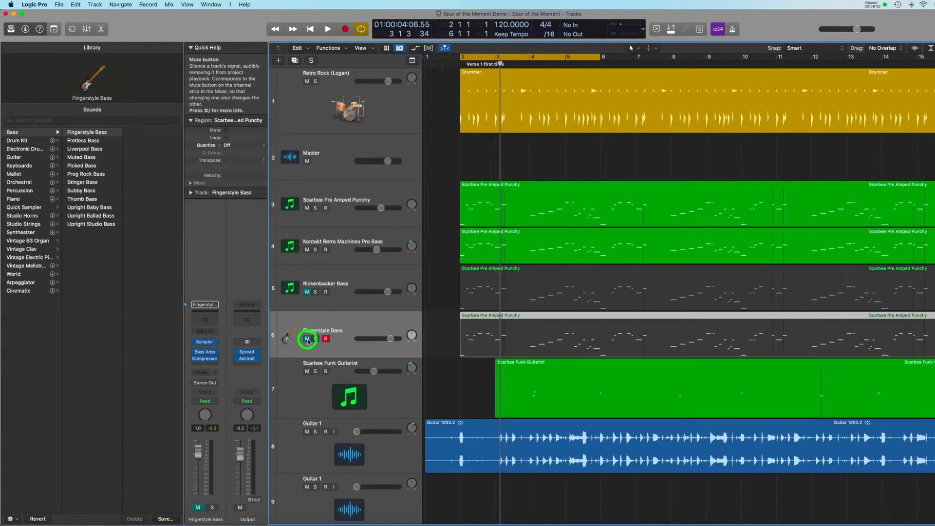
left_click(61, 280)
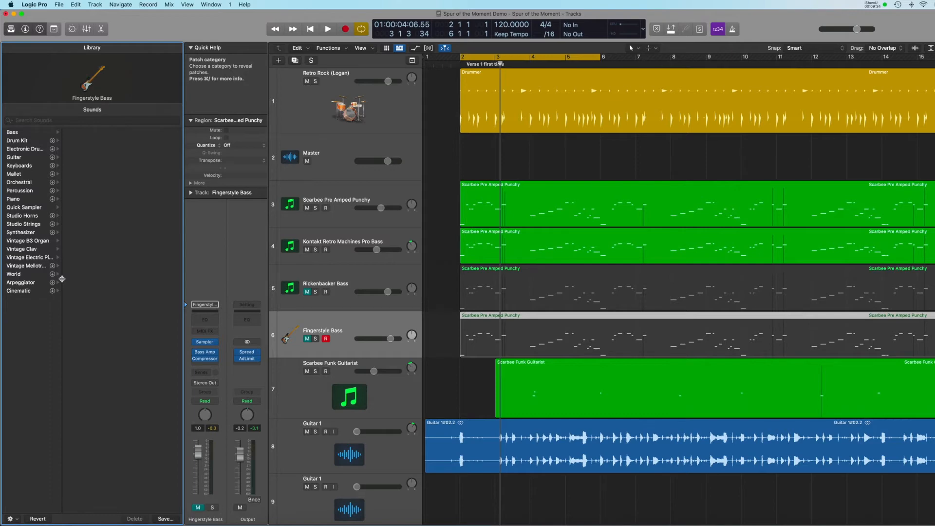
left_click(62, 279)
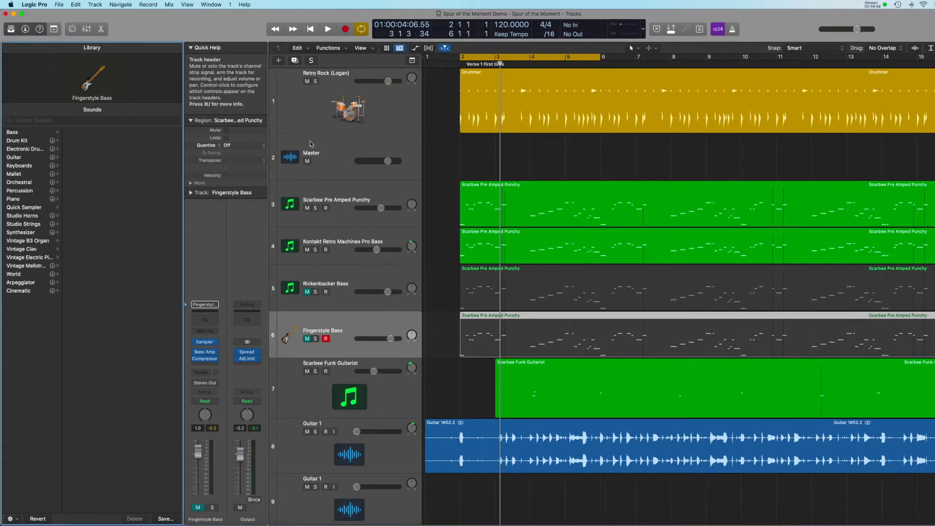
Step: Examine the project's remaining tracks, from the Retro Rock drummer through the guitars, Oboe and horns down to the piano layers
left_click(391, 102)
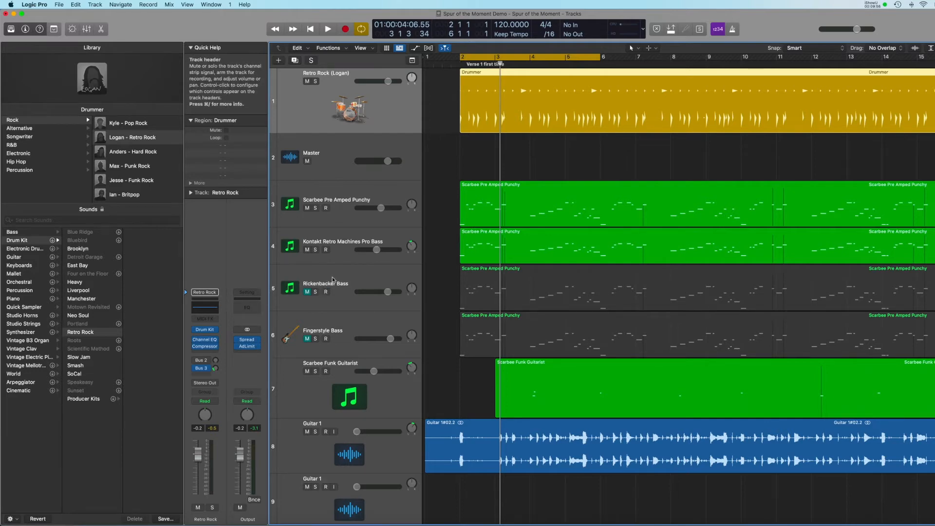
scroll(338, 262, "down", 5)
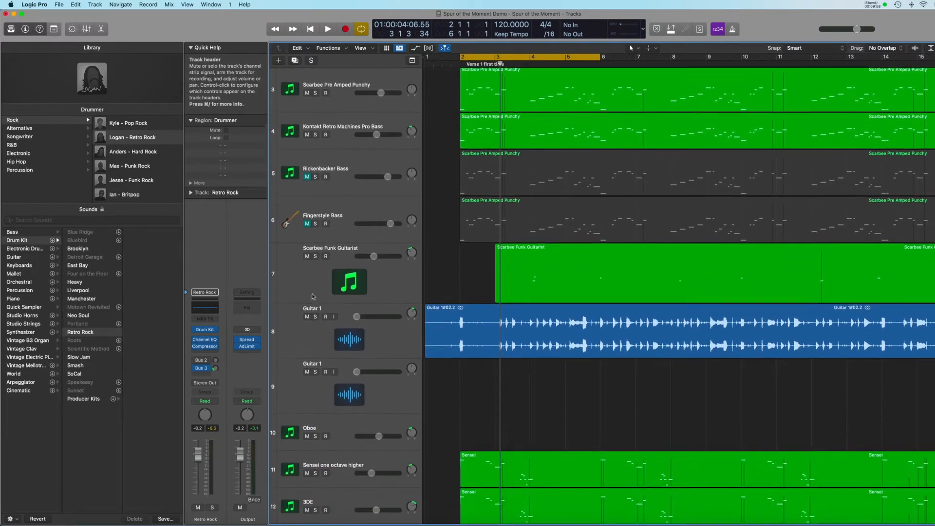
scroll(310, 301, "down", 10)
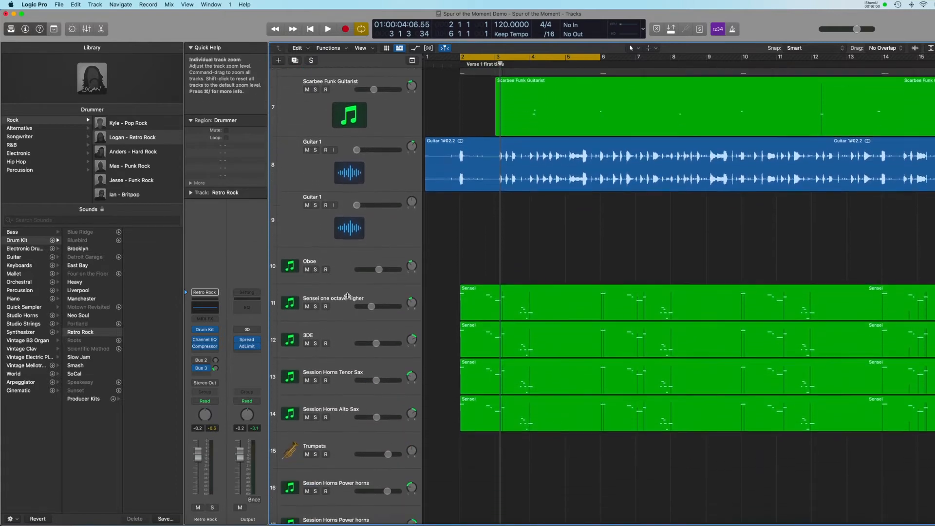
scroll(343, 237, "up", 1)
left_click(343, 209)
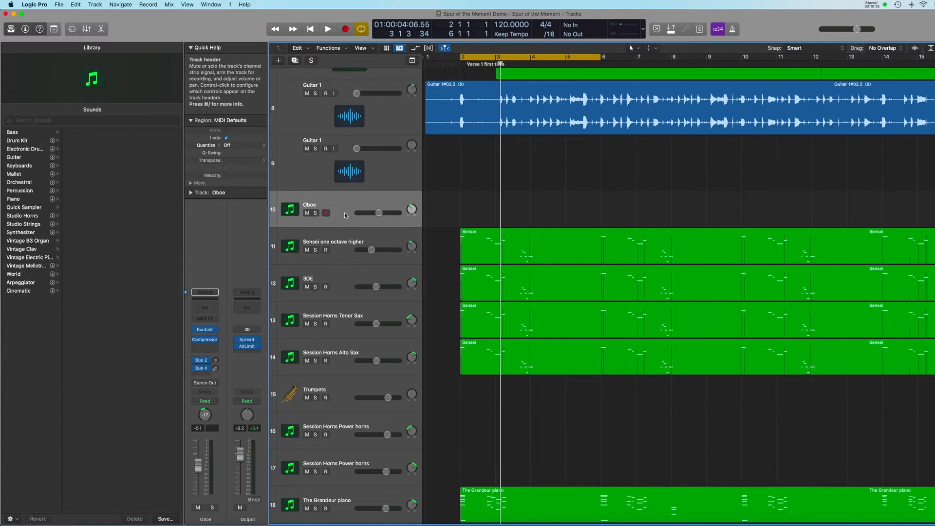
scroll(344, 210, "down", 2)
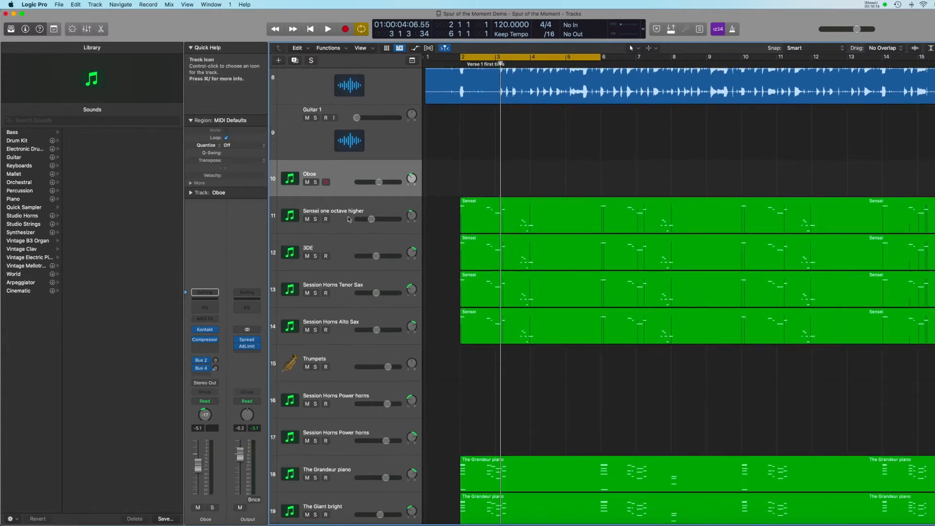
scroll(337, 217, "left", 1)
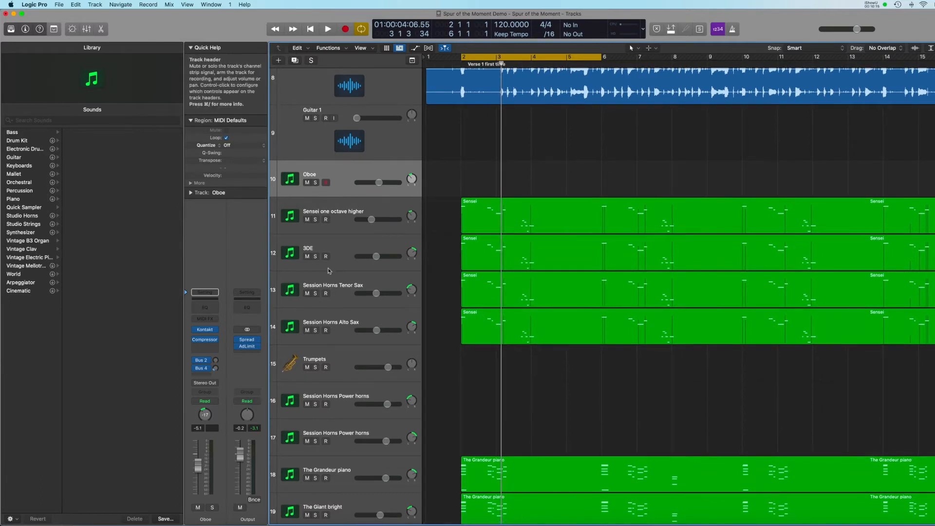
scroll(341, 341, "down", 5)
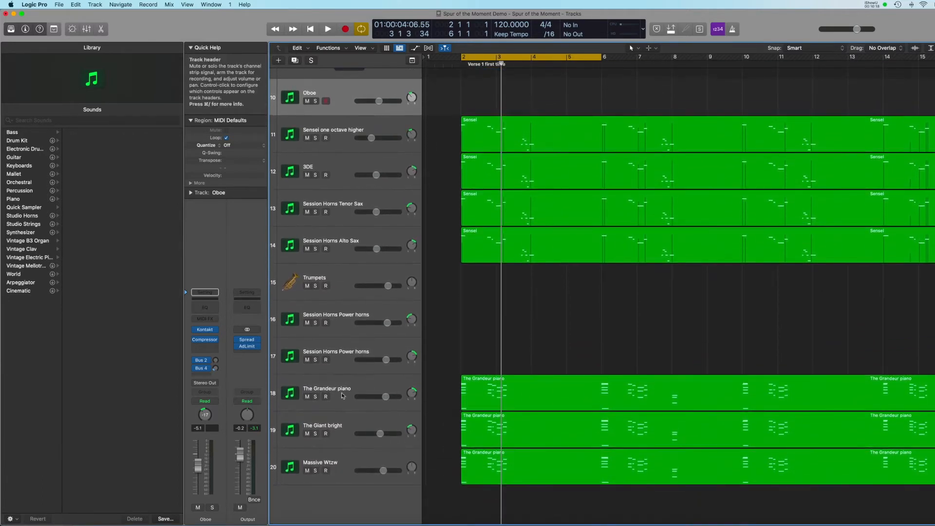
Step: Insert a stereo Space Designer reverb between Channel EQ and Compressor on The Grandeur piano track
left_click(339, 390)
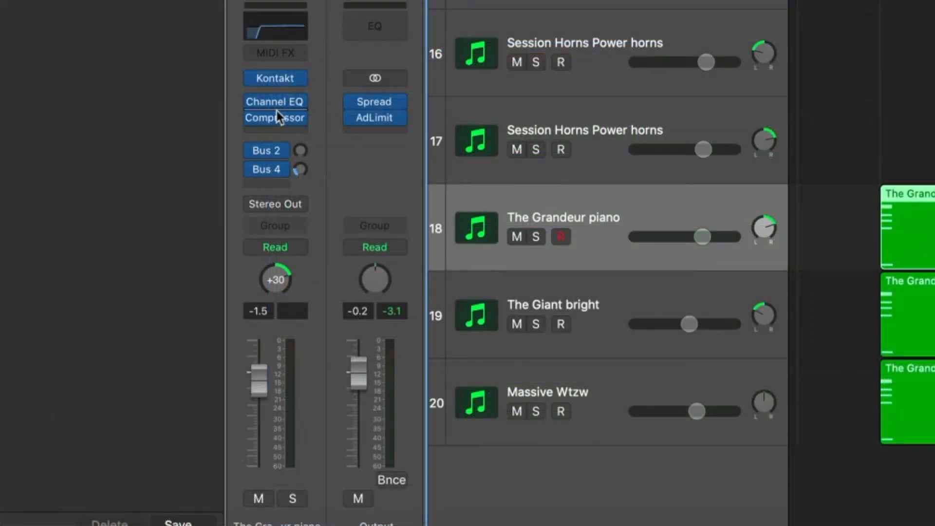
left_click(276, 112)
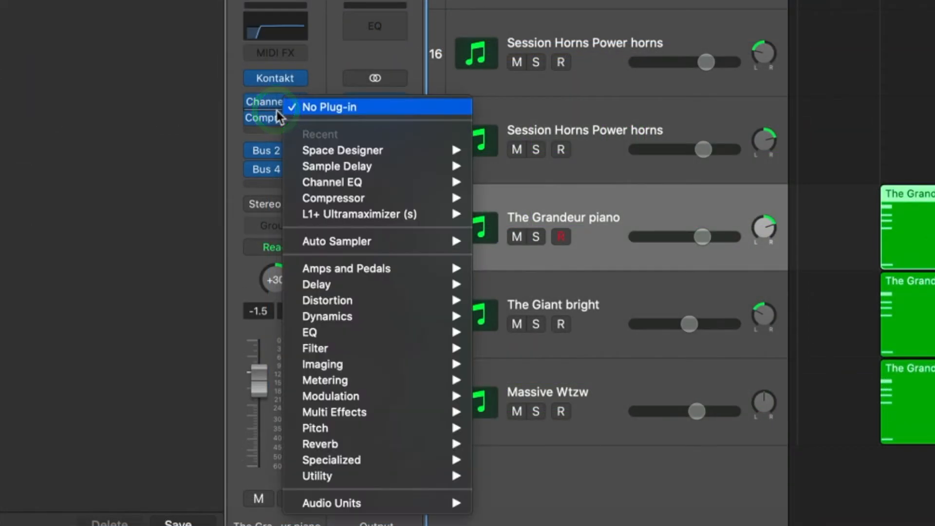
mouse_move(363, 153)
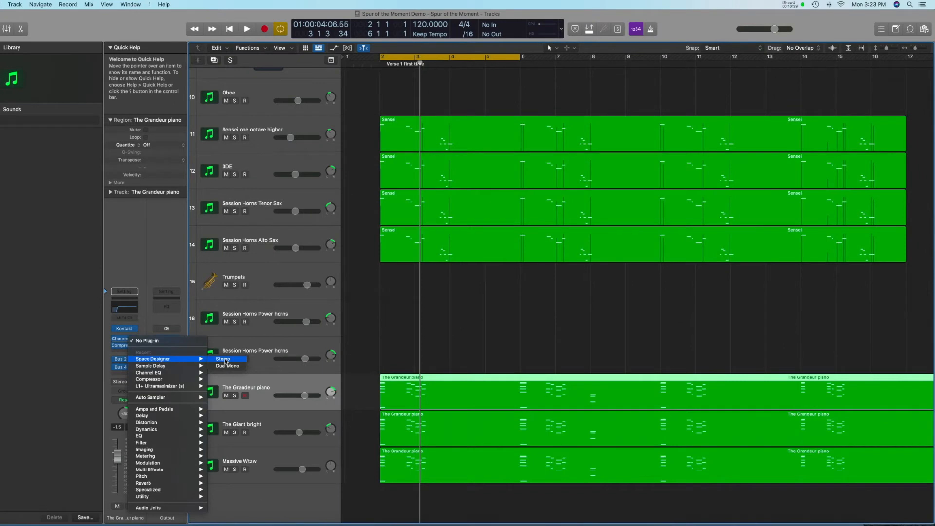
left_click(514, 152)
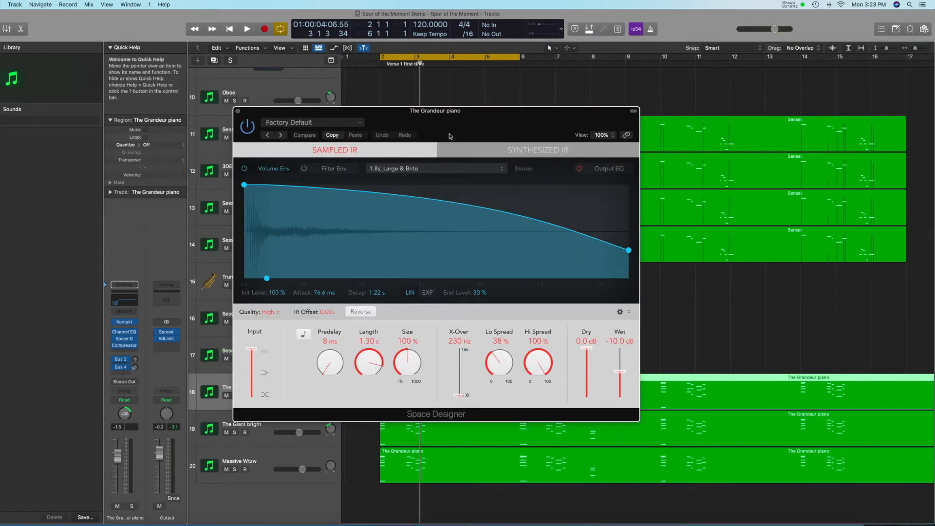
Step: Move the Space Designer window clear of the piano tracks and look through its preset categories without choosing one
left_click_drag(456, 113, 387, 82)
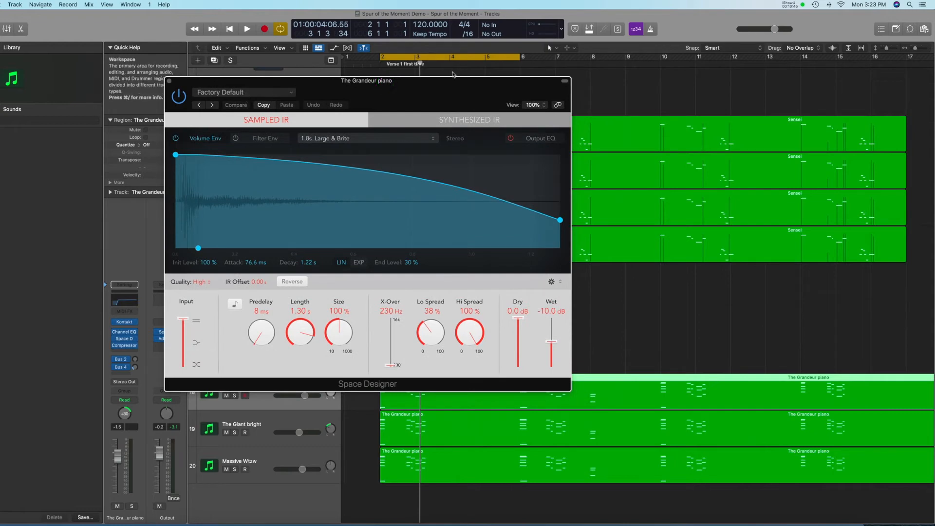
left_click_drag(418, 83, 412, 72)
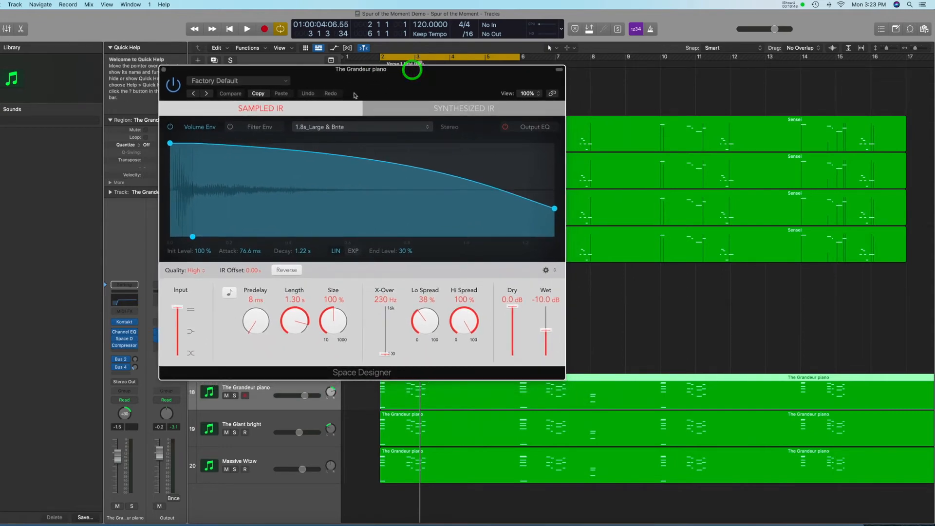
left_click(222, 82)
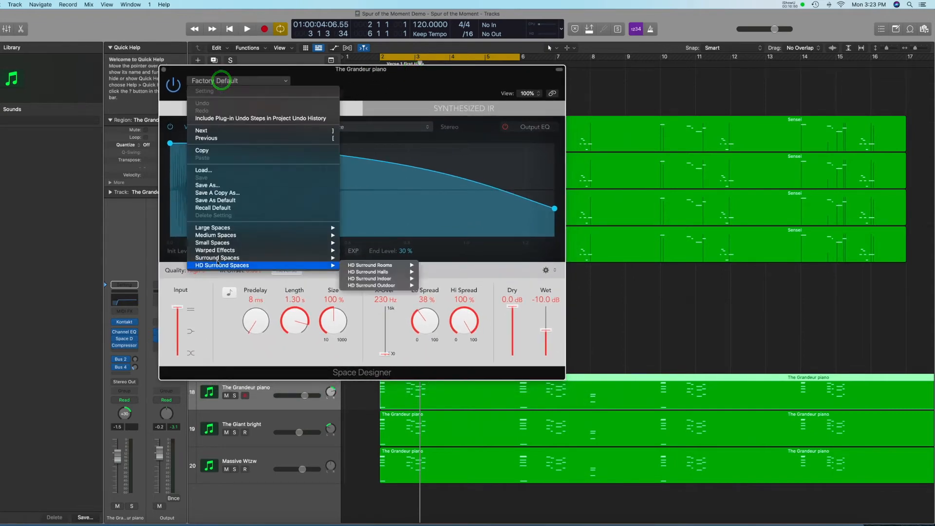
left_click(334, 80)
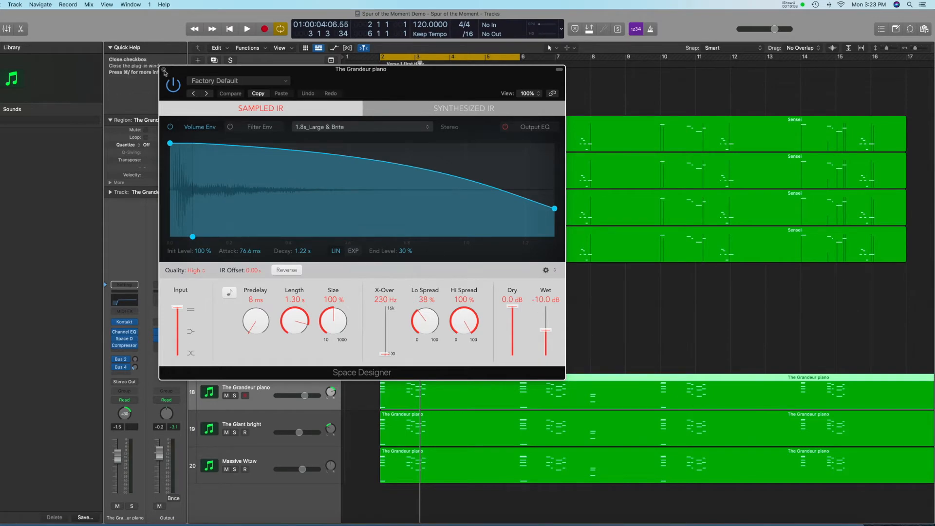
Step: Close the Space Designer window and remove the plug-in from The Grandeur piano track
left_click(164, 71)
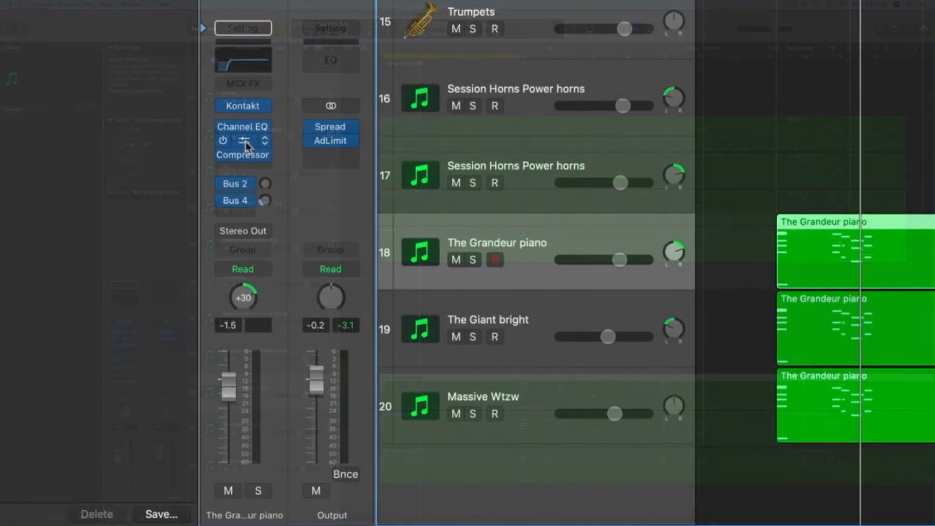
mouse_move(243, 146)
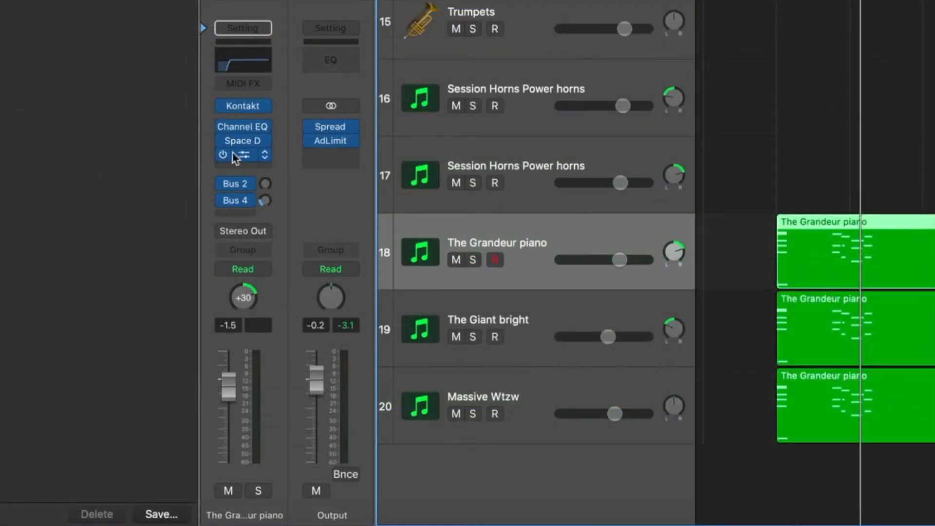
left_click(265, 142)
left_click(301, 166)
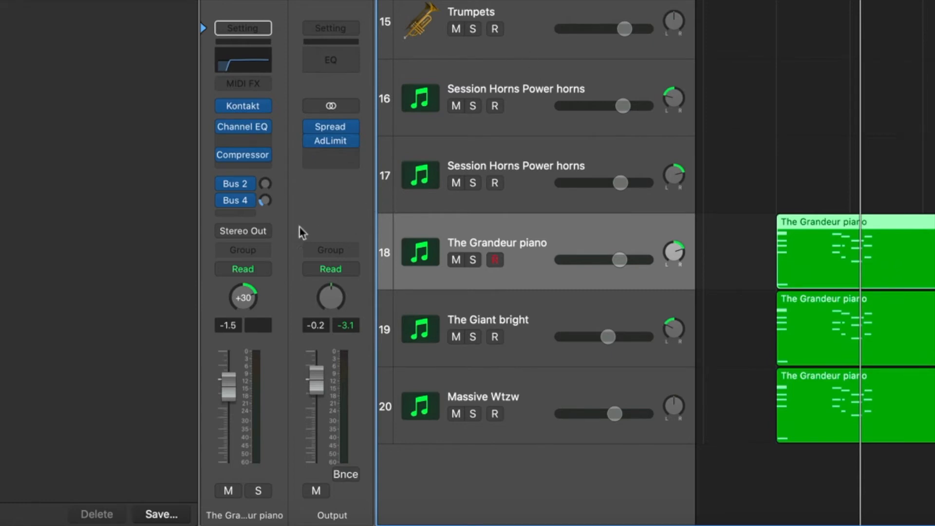
Step: Show the piano's Bus 4 reverb channel strip, and open the Mixer with its window moved below the transport controls
mouse_move(253, 202)
left_click(265, 200)
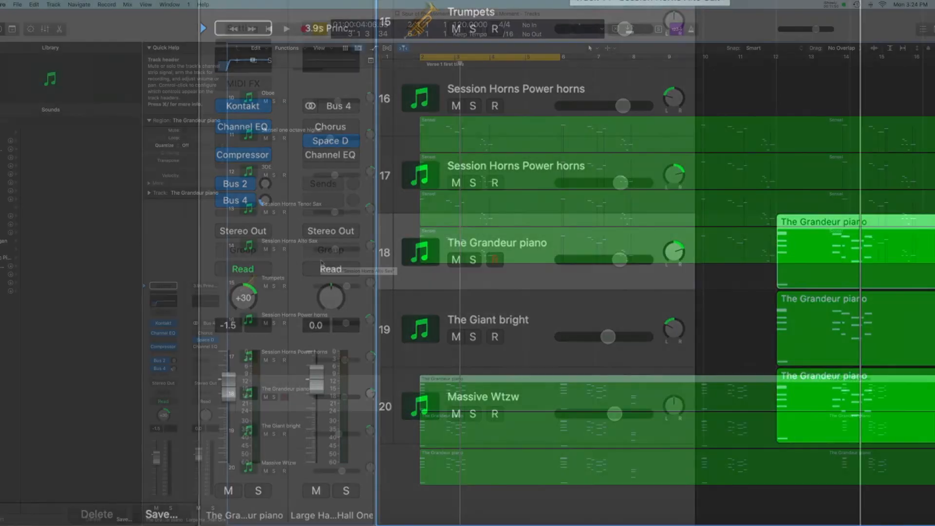
key("x")
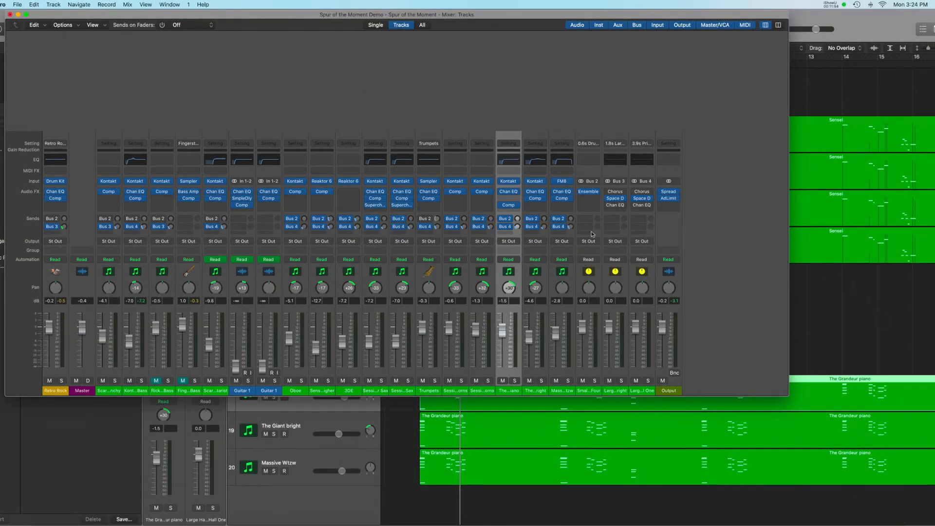
left_click_drag(298, 17, 298, 52)
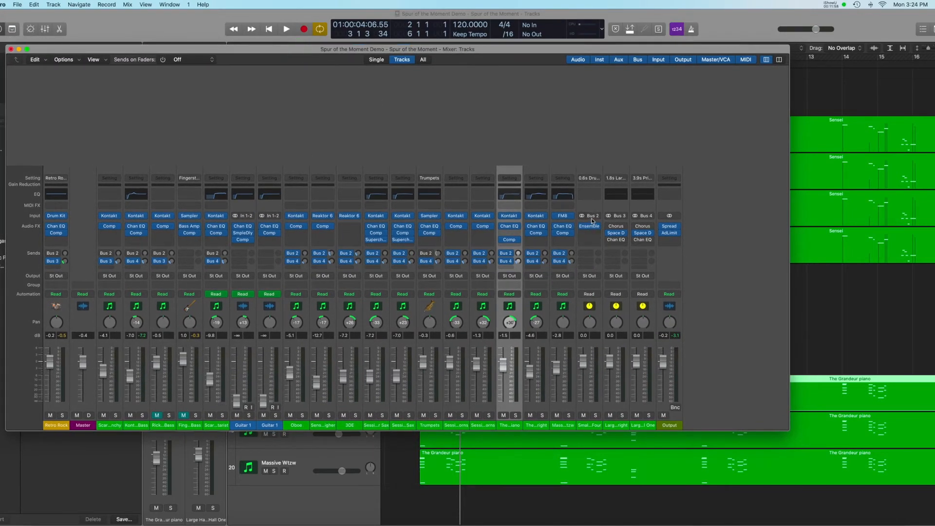
left_click_drag(367, 52, 436, 60)
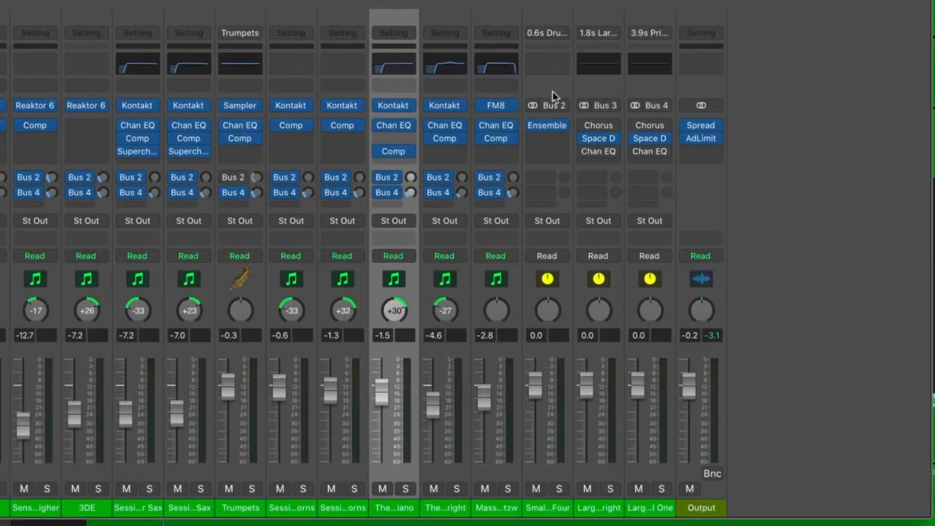
Step: Examine the Bus 2, Bus 3 and Bus 4 aux channels and the Space Designer settings on Bus 4
left_click(662, 218)
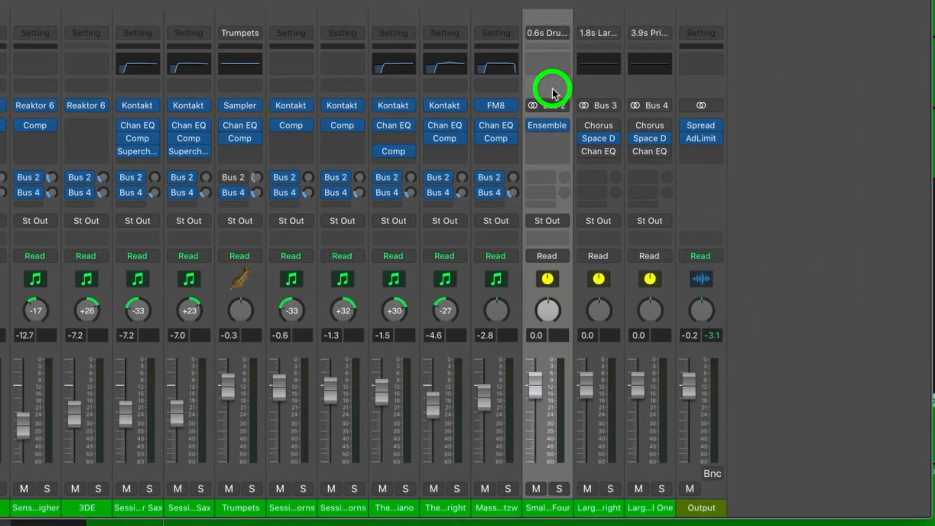
left_click(606, 89)
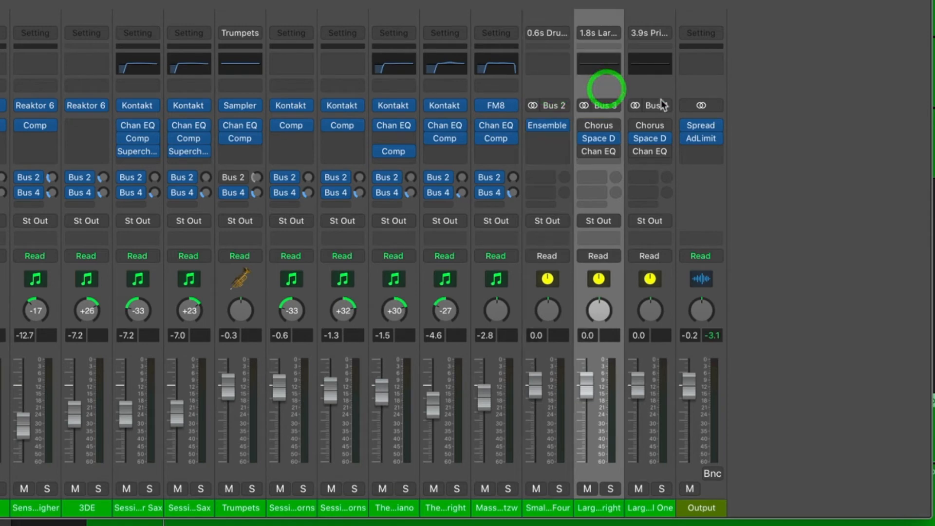
left_click(649, 88)
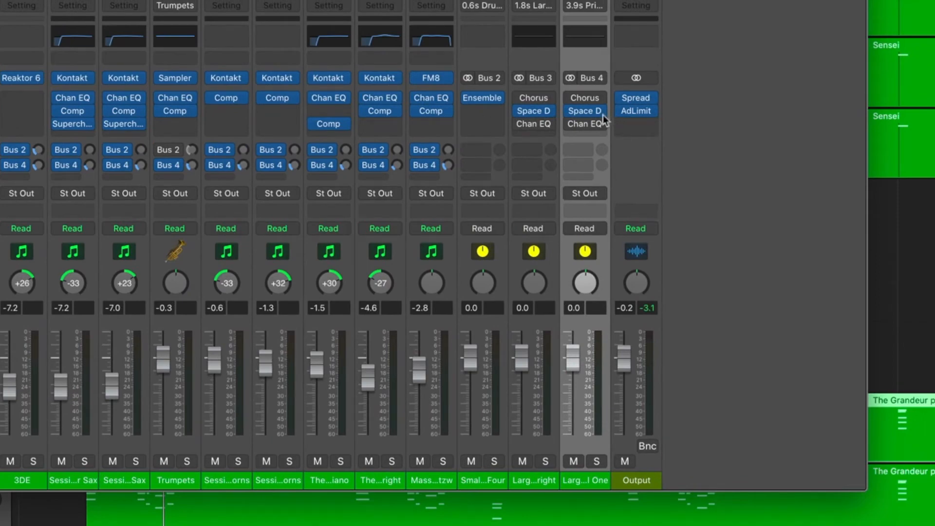
left_click(586, 111)
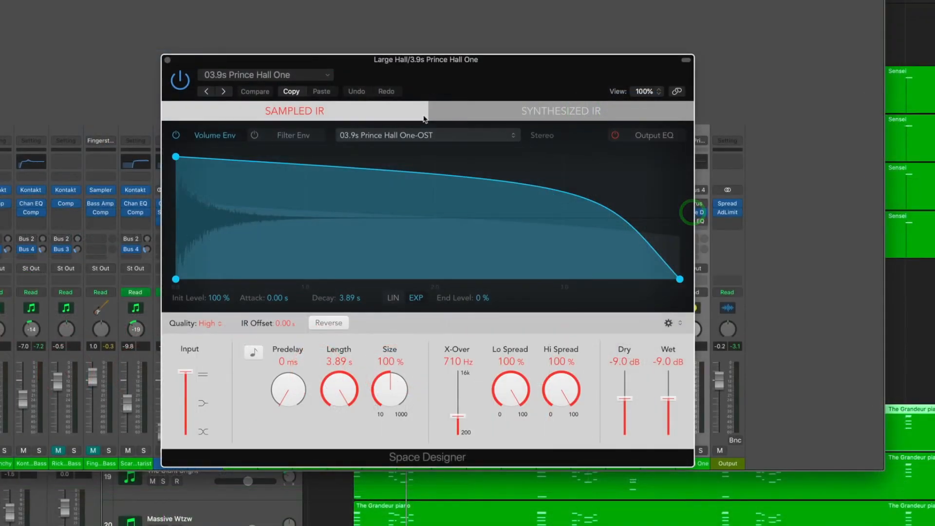
left_click_drag(510, 69, 372, 32)
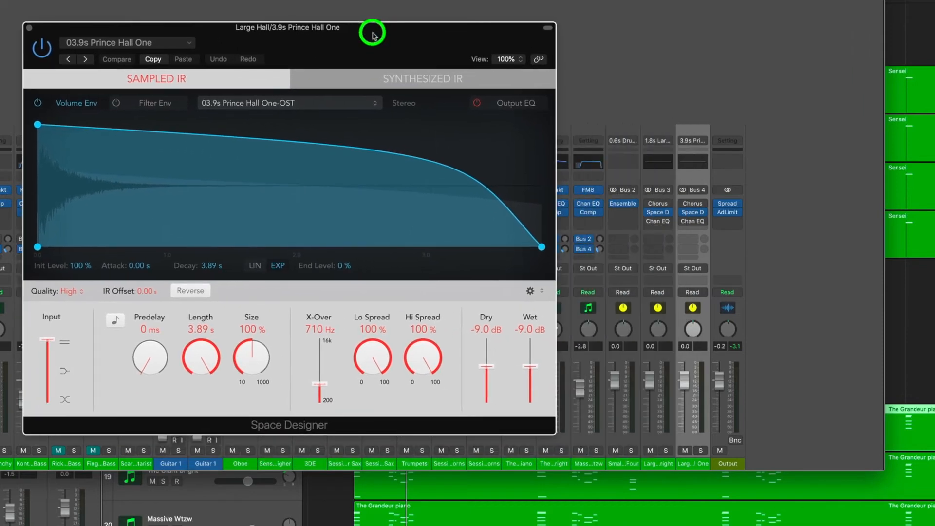
left_click(29, 28)
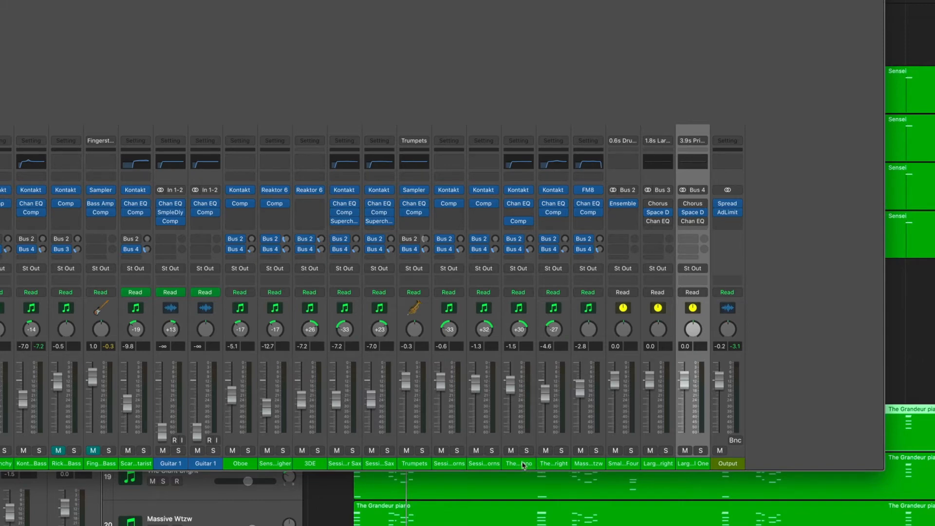
Step: Remove the Bus 2 and Bus 4 sends from The Grandeur piano channel in the Mixer
left_click(522, 445)
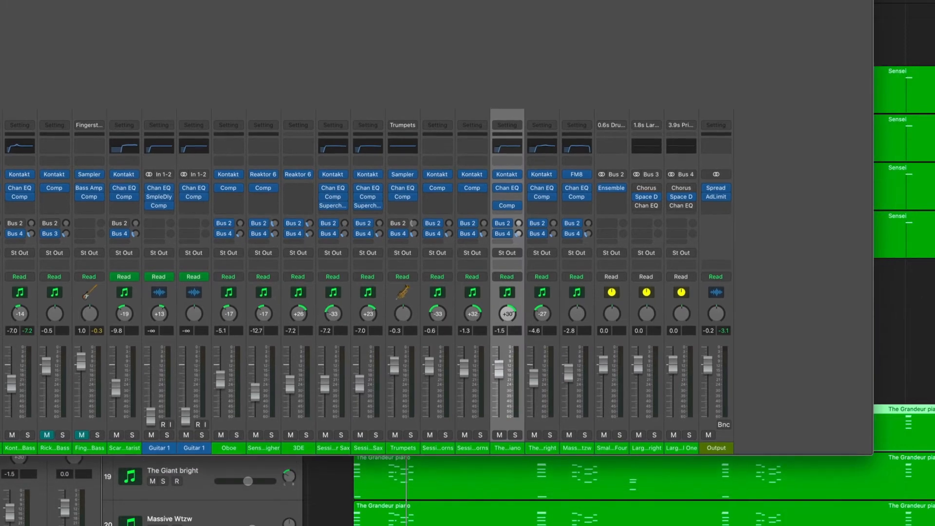
left_click_drag(506, 235, 504, 226)
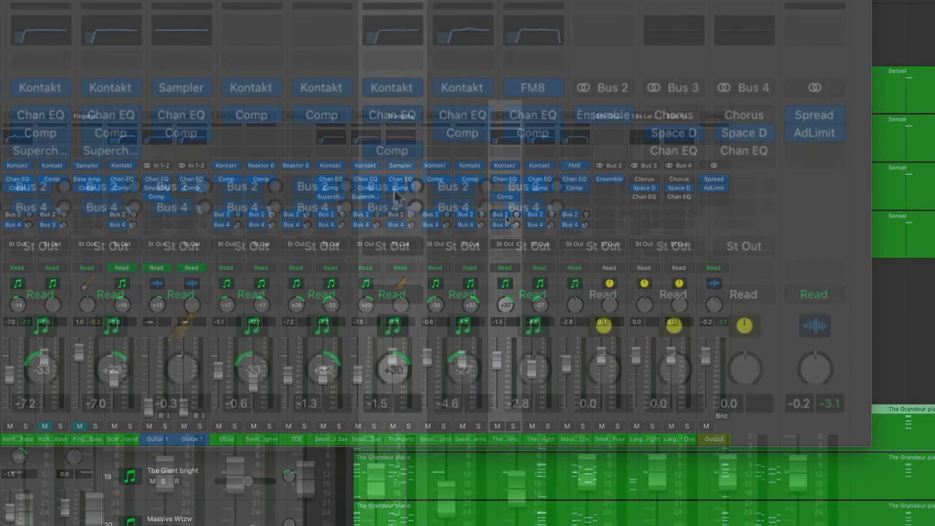
left_click(503, 215)
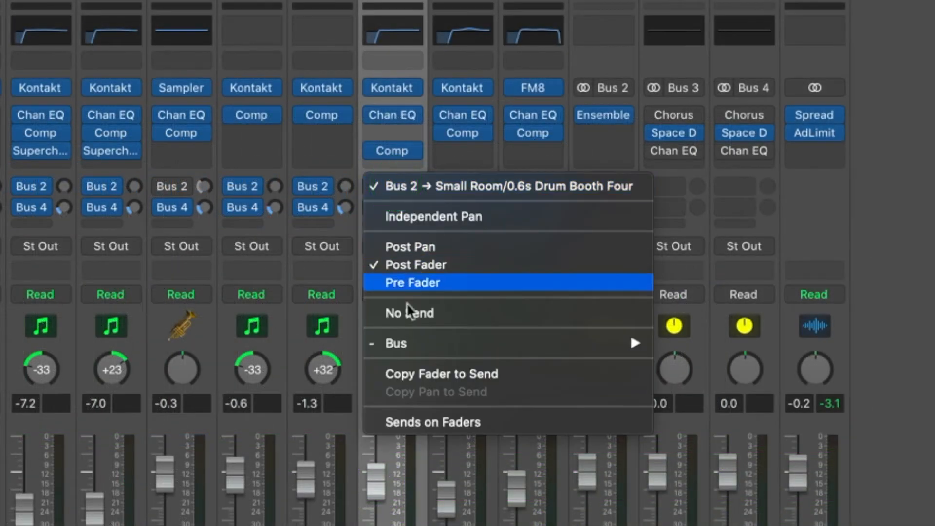
left_click(419, 313)
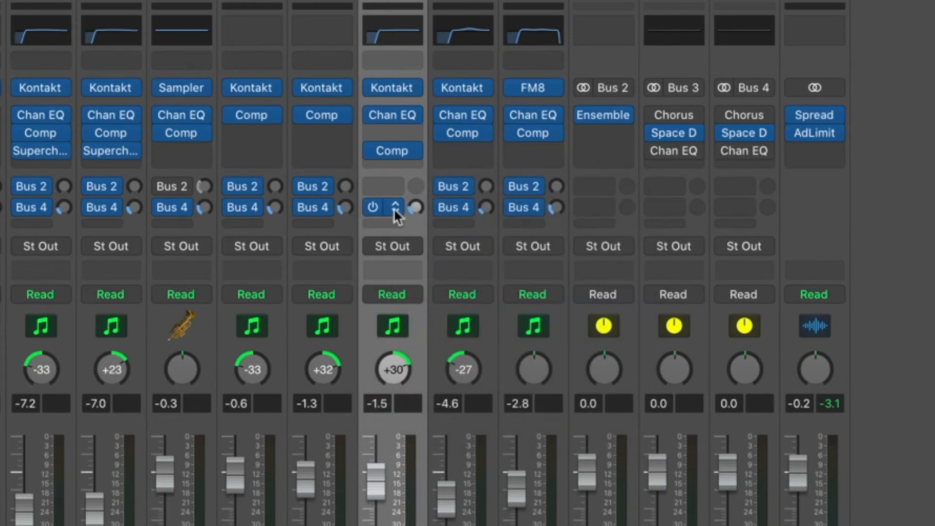
left_click(393, 209)
mouse_move(428, 369)
left_click(422, 338)
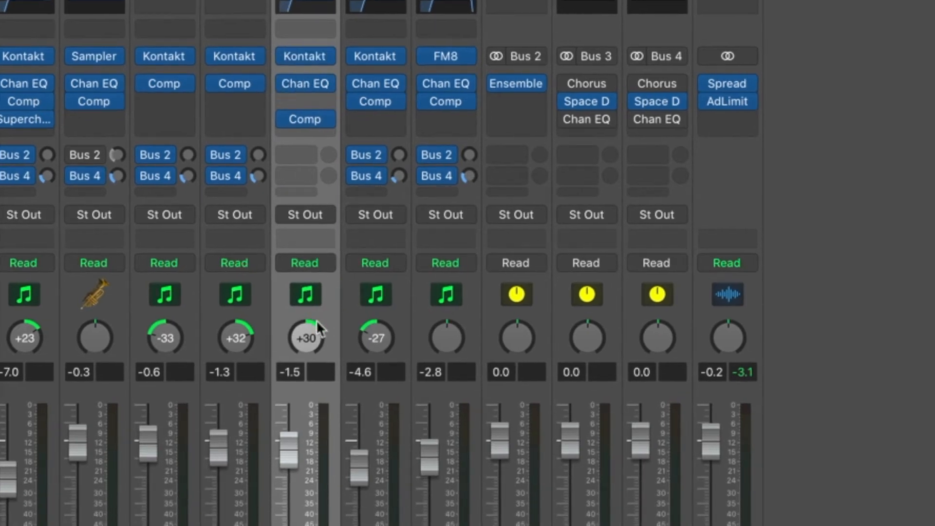
left_click(302, 389)
Step: Add a Bus 4 send to Large Hall/3.9s Prince Hall One on The Grandeur piano channel and raise its send level
mouse_move(306, 118)
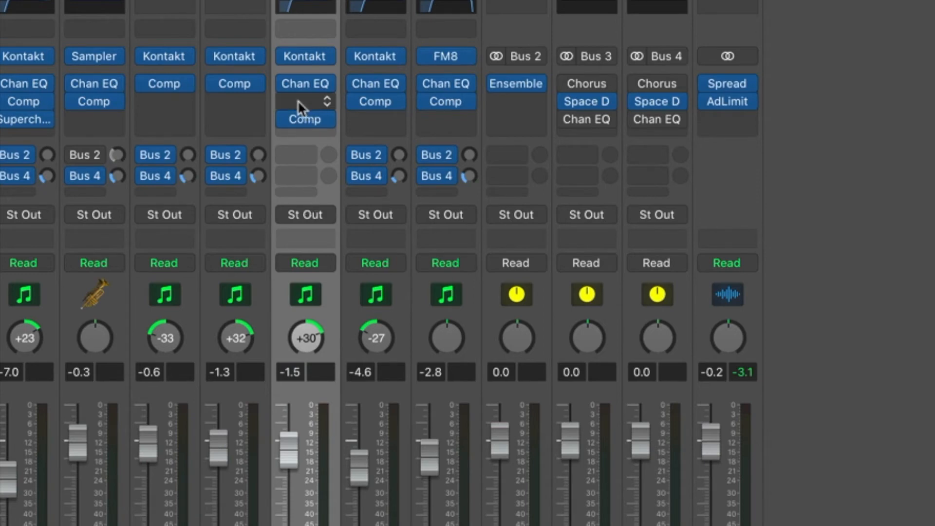
left_click(308, 176)
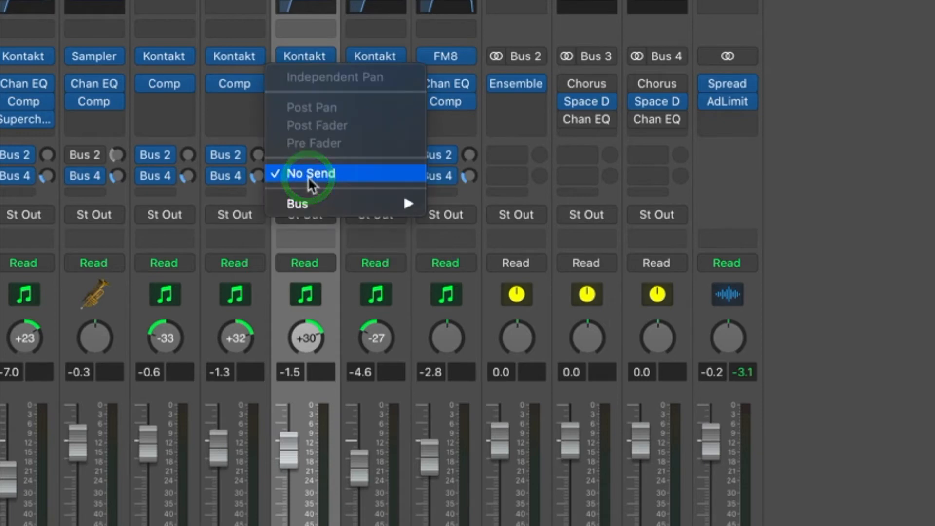
mouse_move(314, 203)
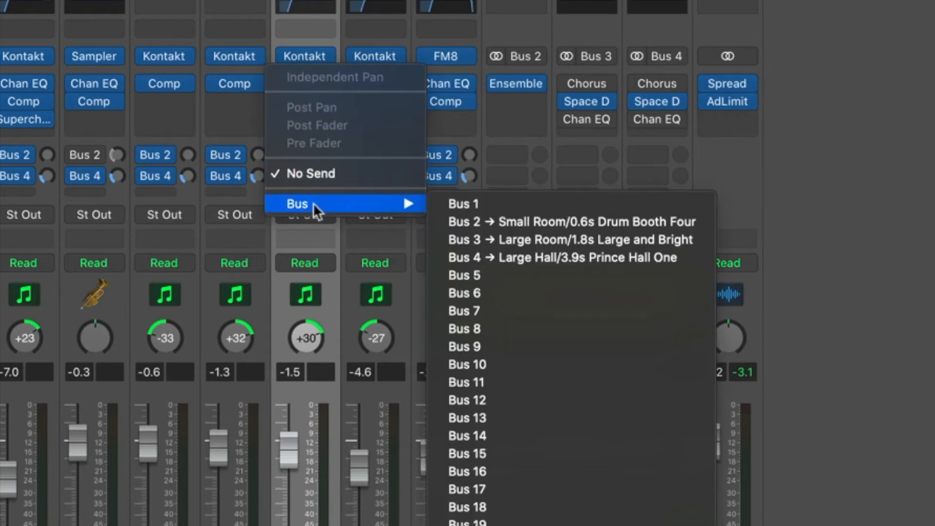
left_click(567, 259)
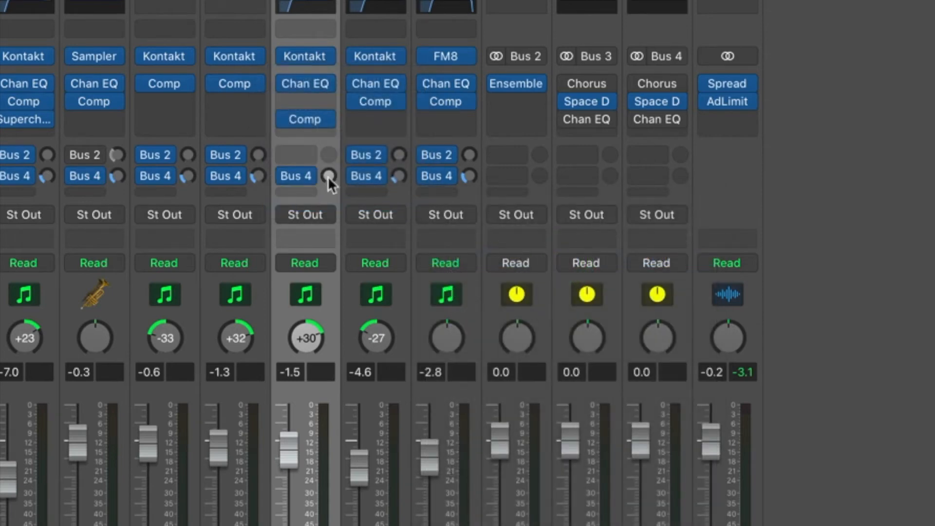
left_click_drag(329, 177, 329, 132)
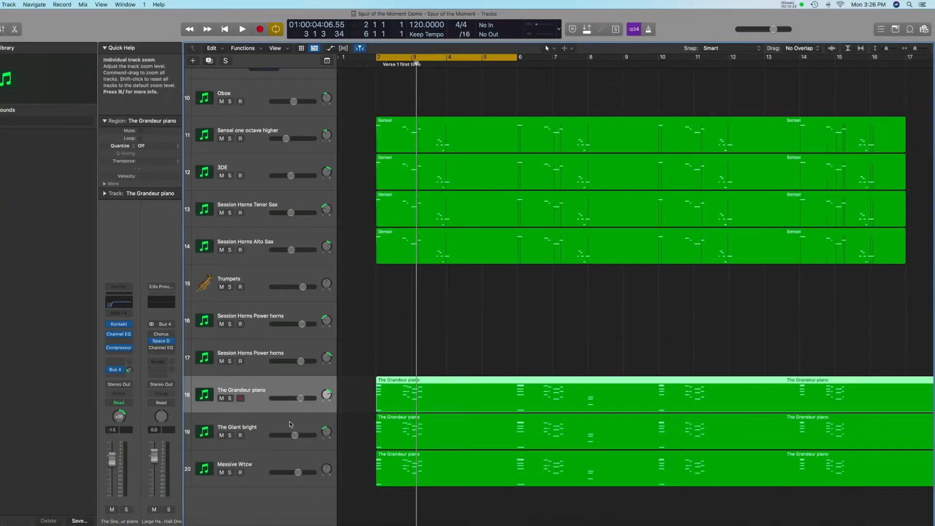
Step: Solo and record-enable The Grandeur piano track, and play it looped over bars 2 to 4
left_click(230, 398)
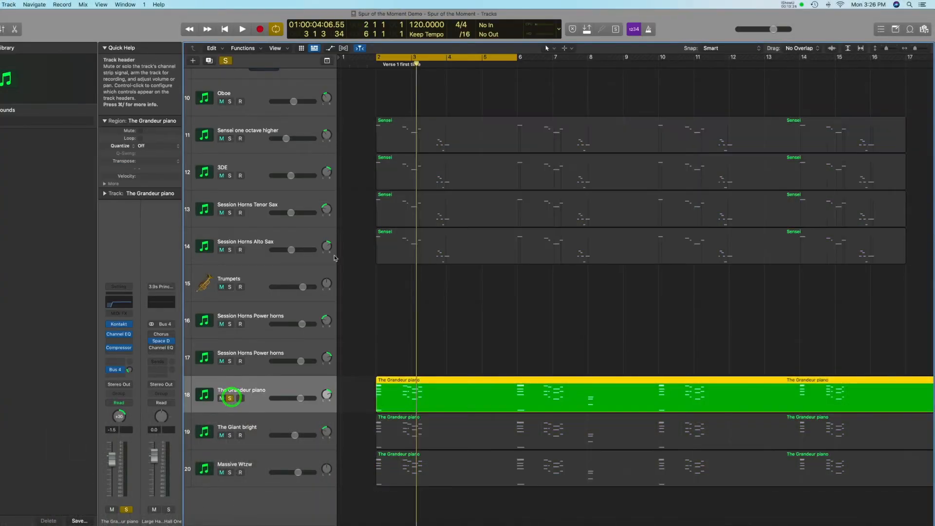
left_click_drag(516, 57, 446, 58)
key("space")
left_click(240, 398)
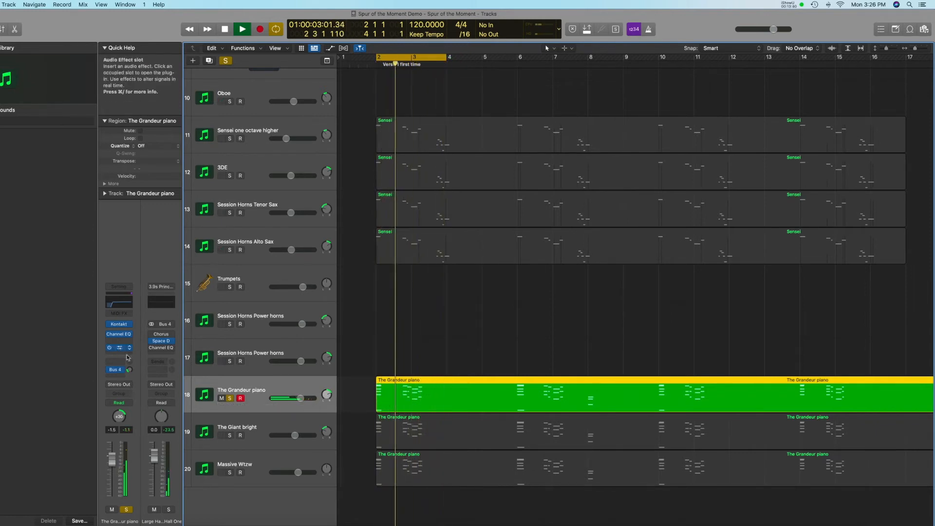
Step: Try a higher Bus 4 send level on The Grandeur piano and audition the looped passage
left_click_drag(131, 370, 129, 355)
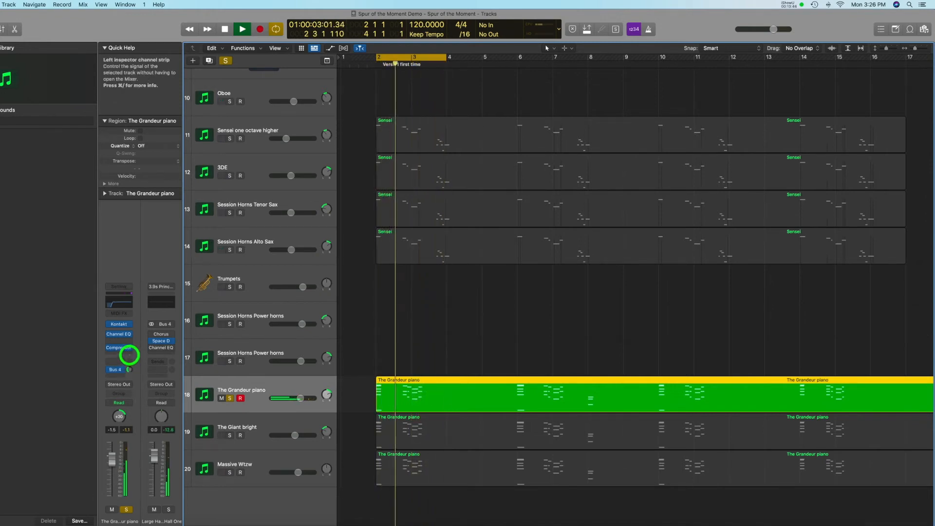
key("space")
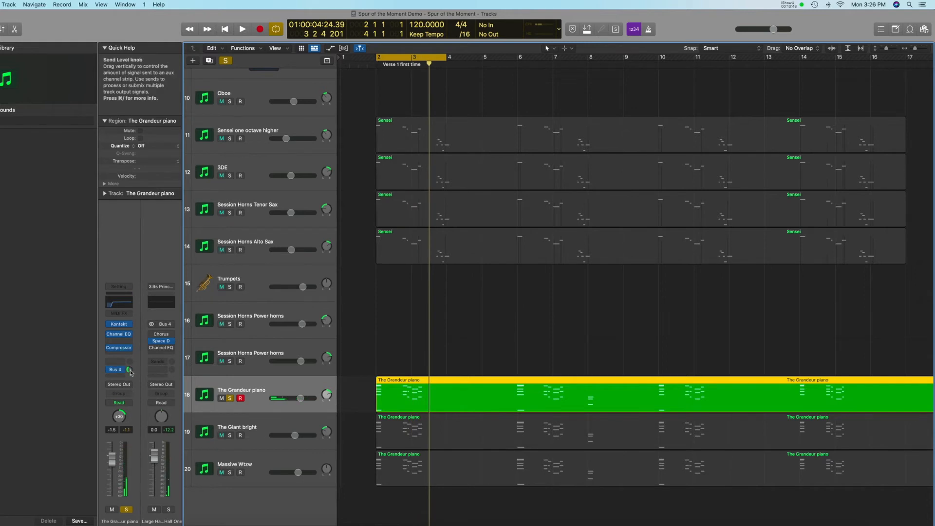
left_click(130, 371)
key("space")
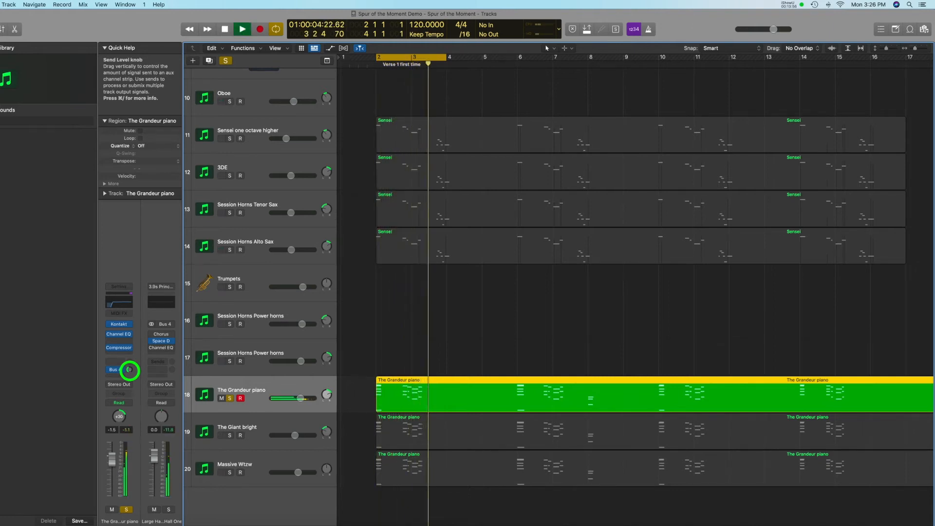
key("space")
Step: Compare lower Bus 4 send levels on The Grandeur piano during playback and settle on about -21 dB
mouse_move(129, 370)
left_mouse_down()
mouse_move(130, 387)
mouse_move(131, 373)
left_mouse_up()
key("space")
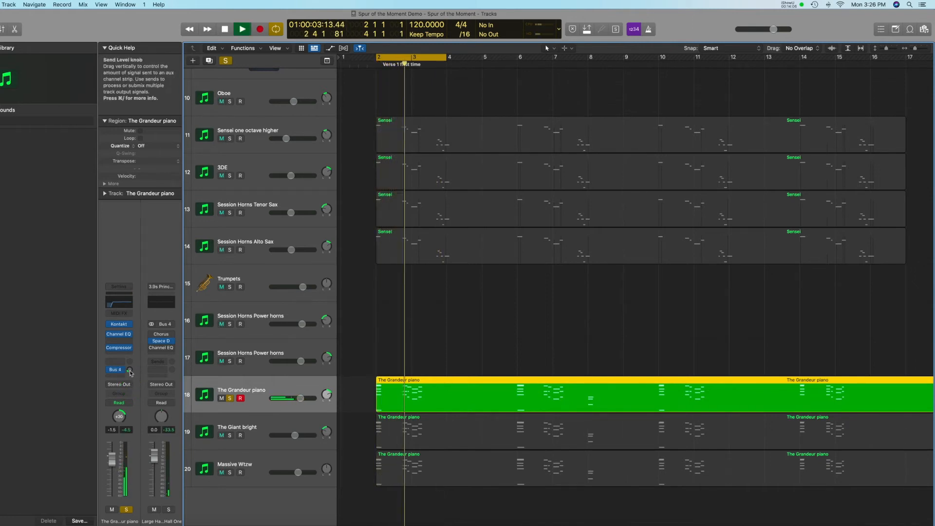
key("space")
left_click_drag(131, 373, 129, 366)
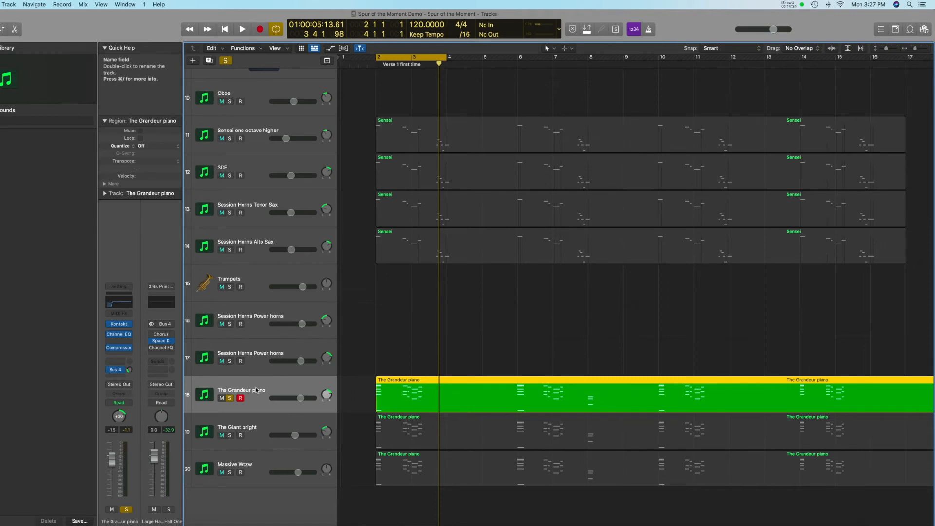
left_click(129, 370)
left_click_drag(129, 369, 130, 371)
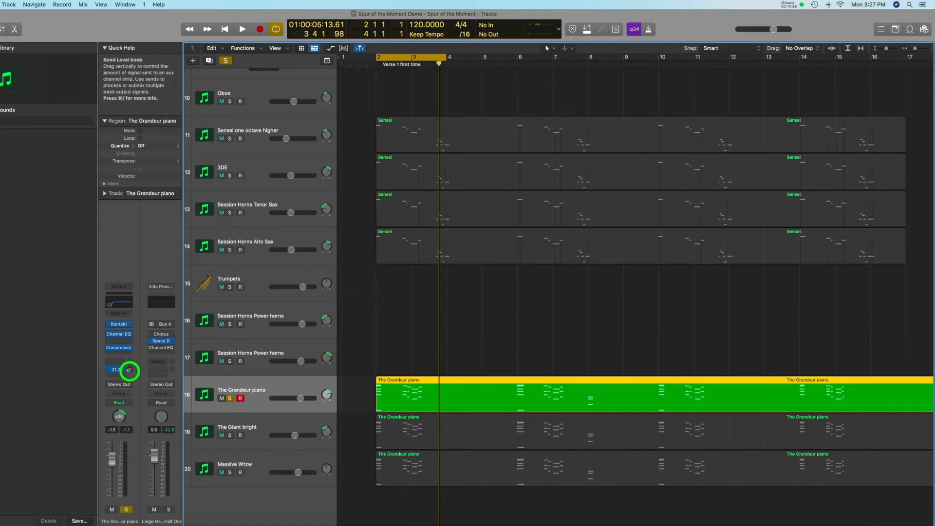
Step: Unsolo The Grandeur piano and extend the cycle area to run from bar 2 to bar 18
left_click(229, 399)
scroll(336, 244, "up", 10)
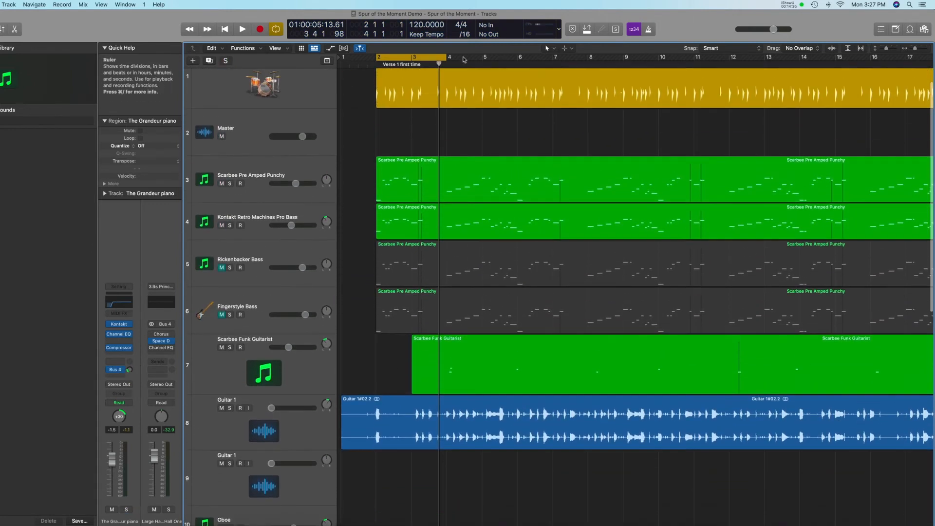
left_click(438, 58)
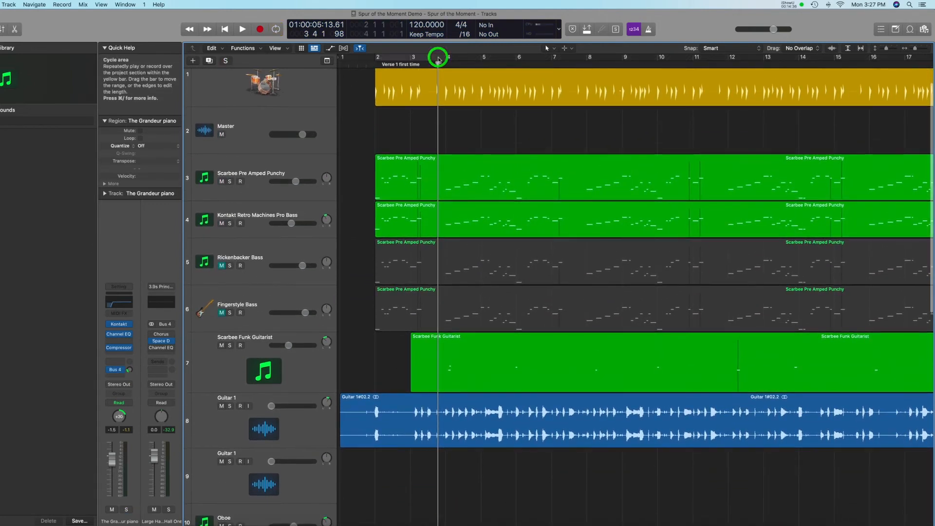
left_click(403, 59)
left_click_drag(446, 60, 682, 61)
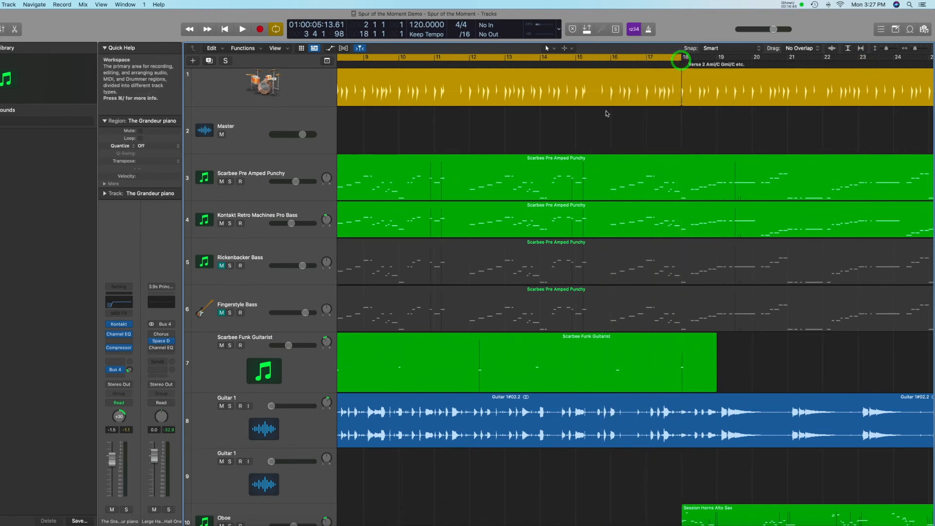
scroll(602, 113, "left", 10)
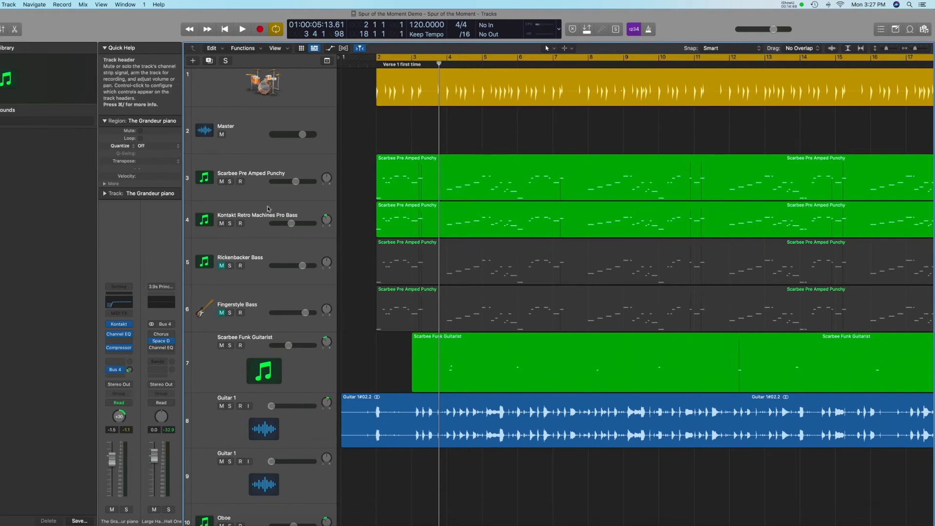
Step: Play the full mix from bar 2 and look through the tracks from the drums down to the piano
scroll(268, 209, "up", 2)
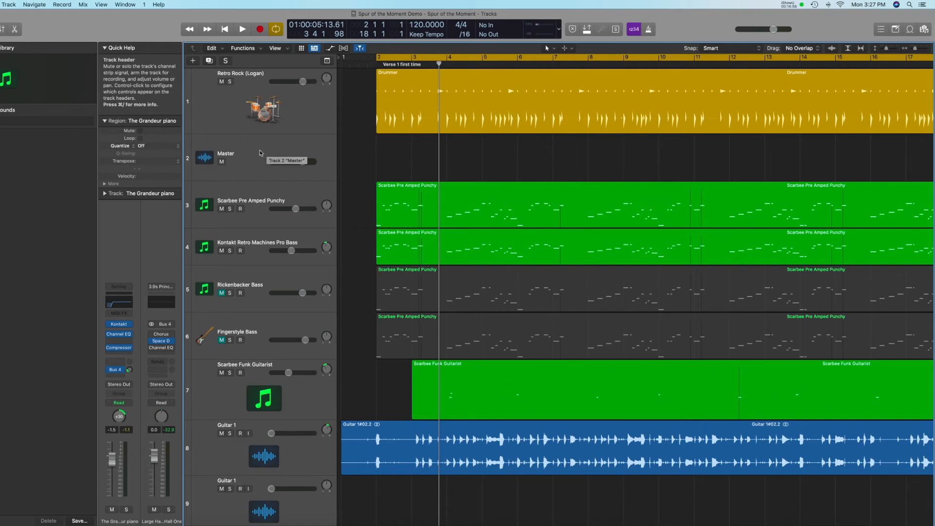
key("space")
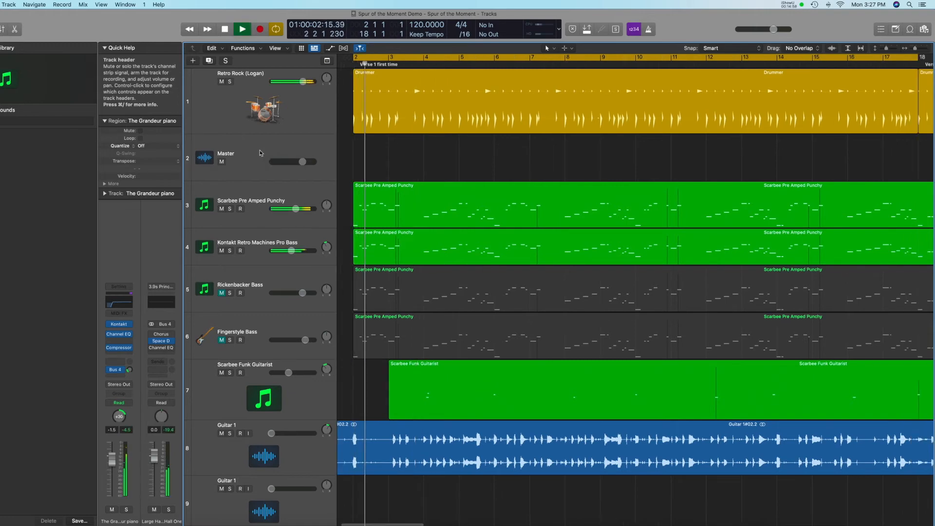
scroll(248, 195, "down", 10)
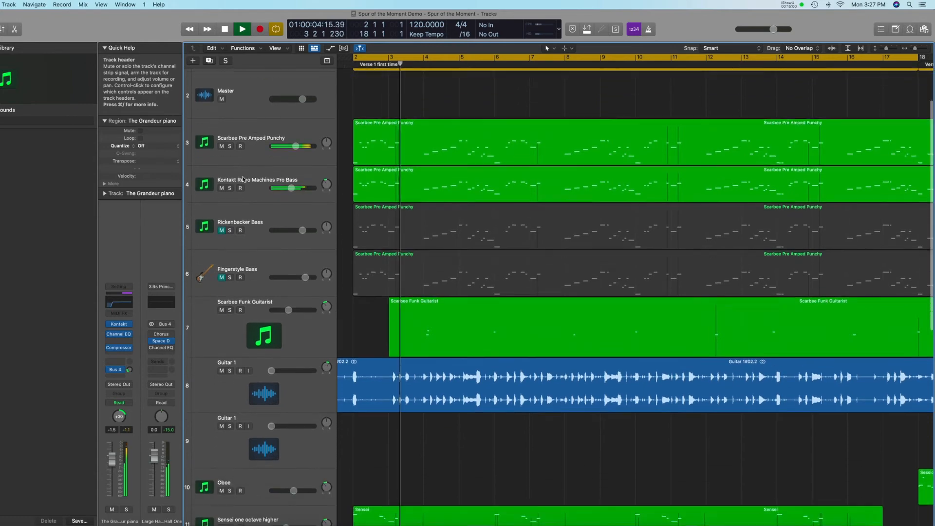
scroll(245, 188, "down", 4)
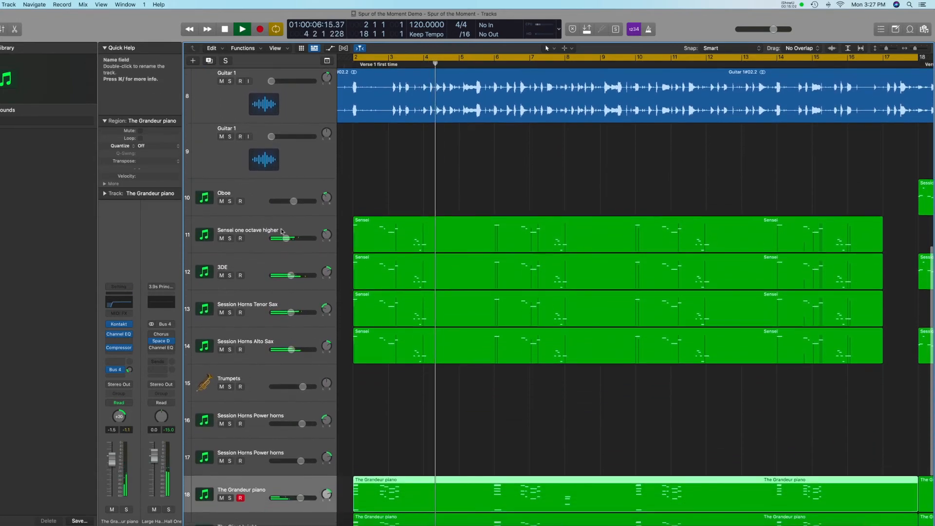
key("space")
Step: Solo and select the Sensei one octave higher track, and play it from bar 2
left_click(229, 238)
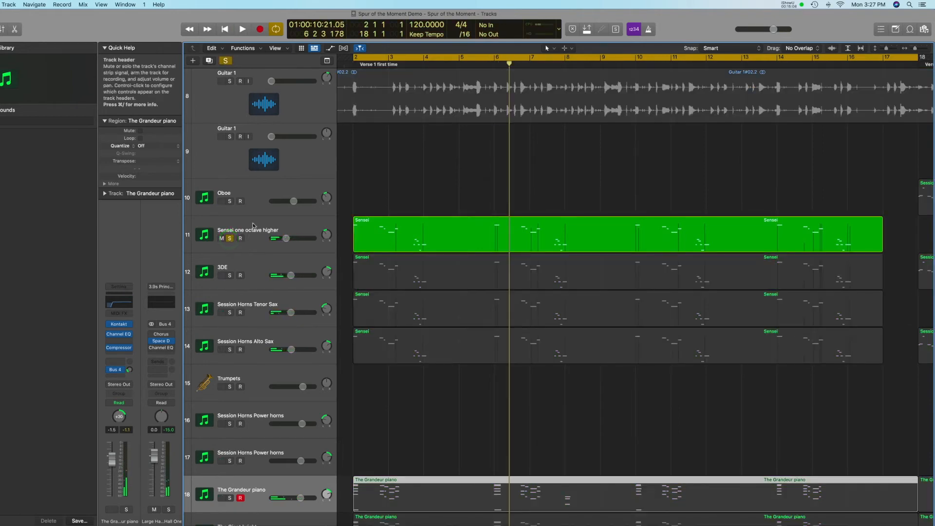
left_click(253, 229)
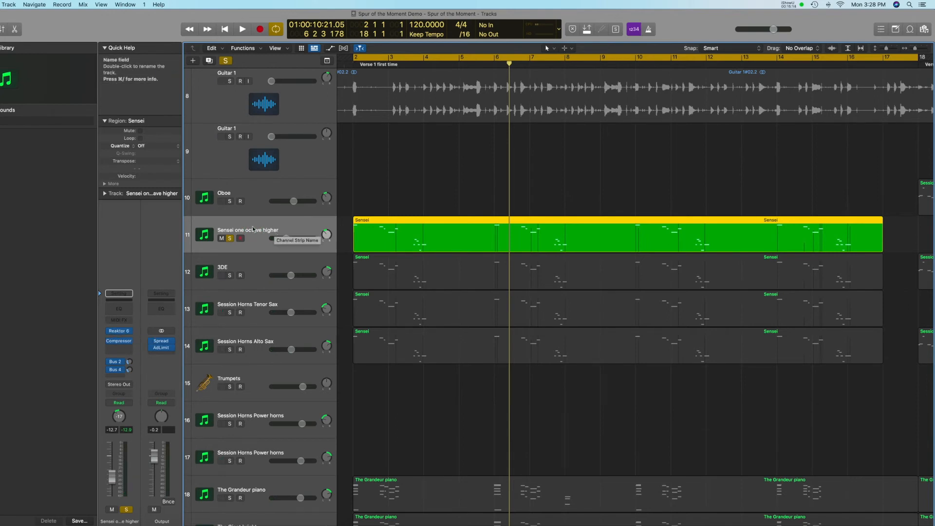
key("space")
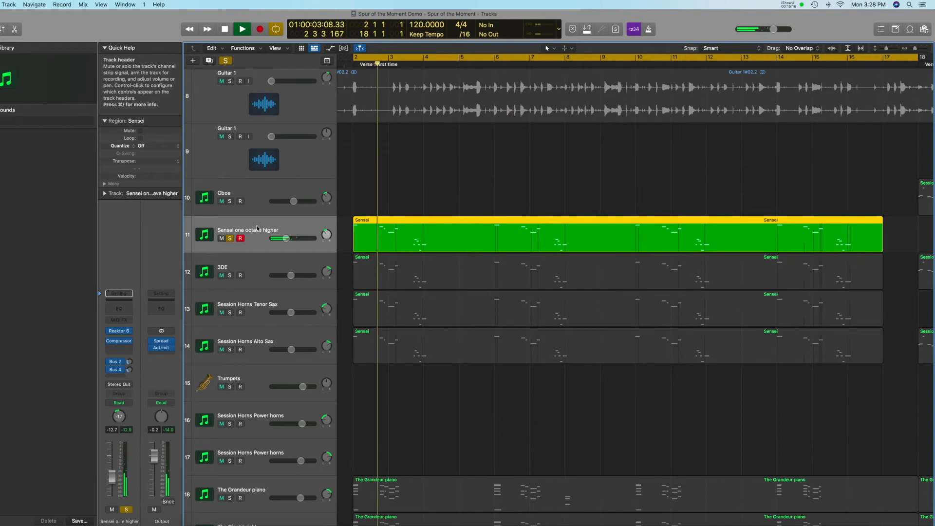
Step: Switch the solo from the Sensei track to 3DE, audition it from bar 2, and clear its solo
left_click(229, 276)
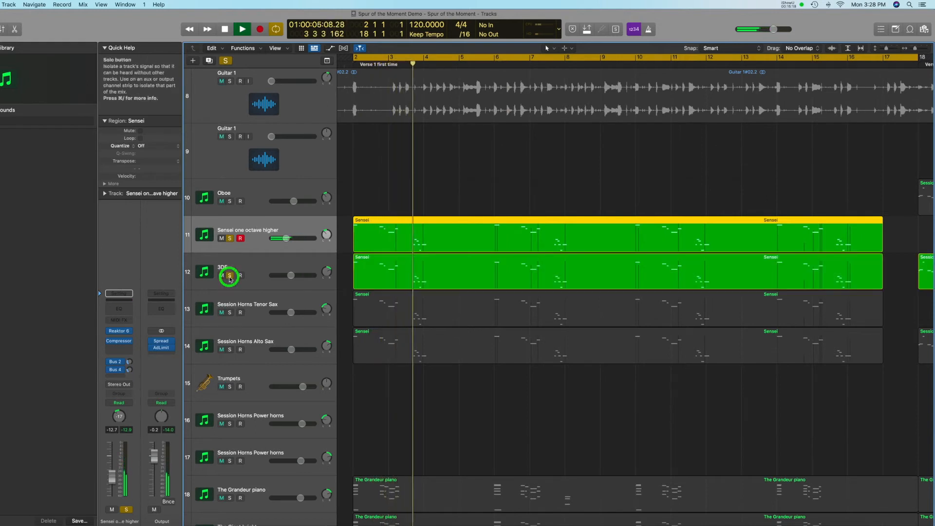
left_click(230, 239)
key("space")
key("space")
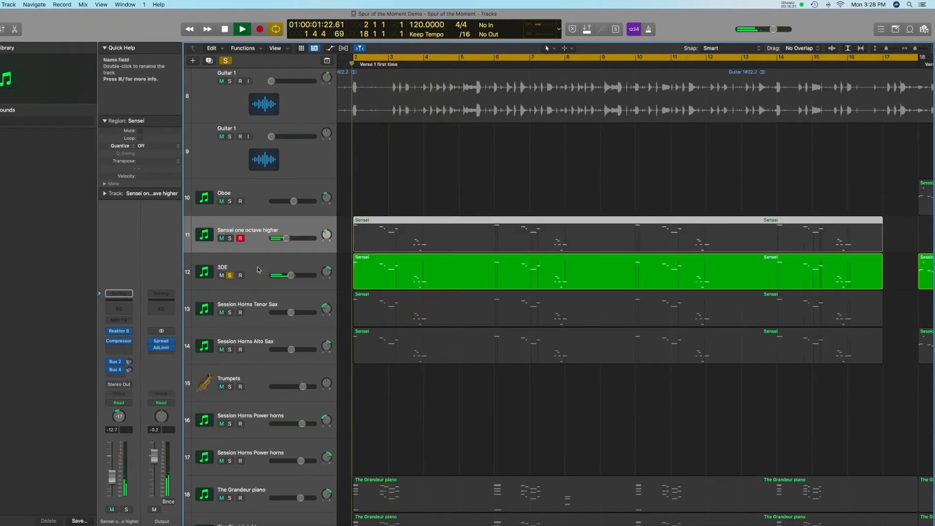
left_click(230, 276)
Step: Audition the Session Horns Tenor Sax track in solo from bar 2, and clear its solo
left_click(229, 312)
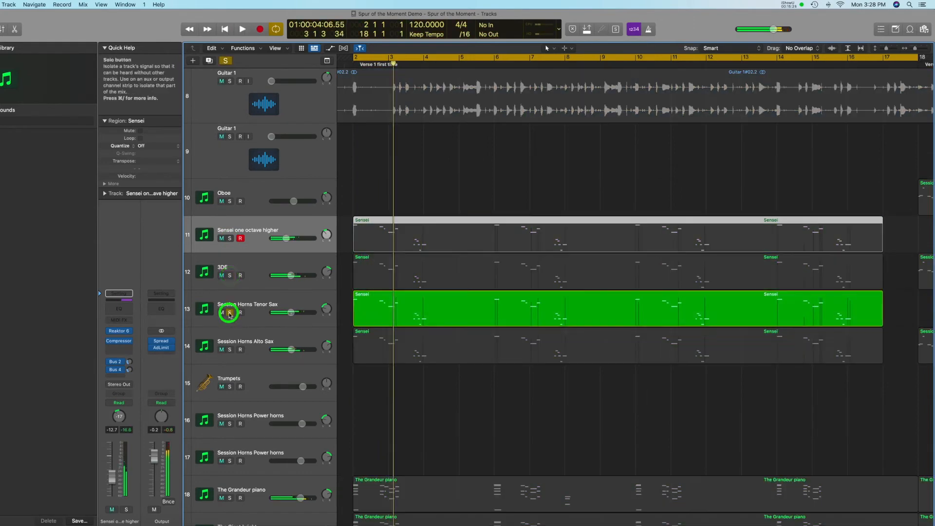
key("space")
left_click(262, 305)
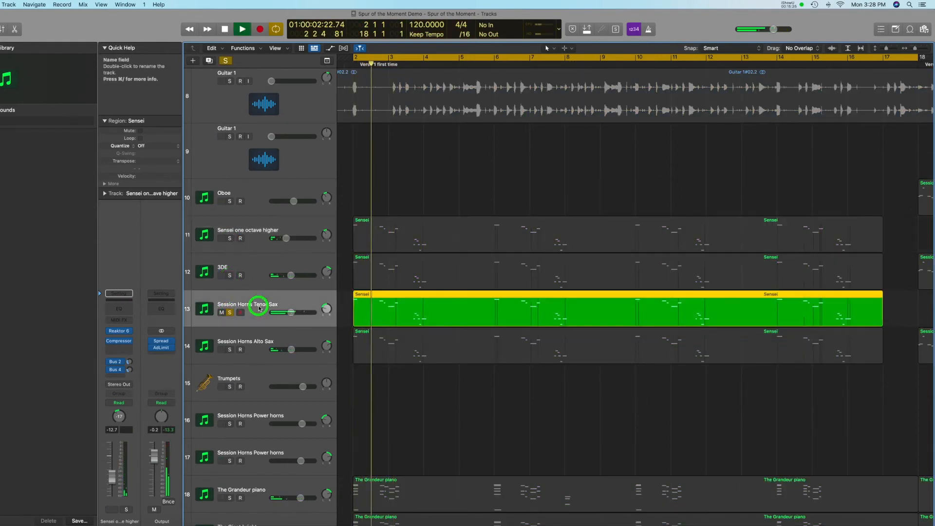
key("space")
left_click(258, 341)
left_click(231, 312)
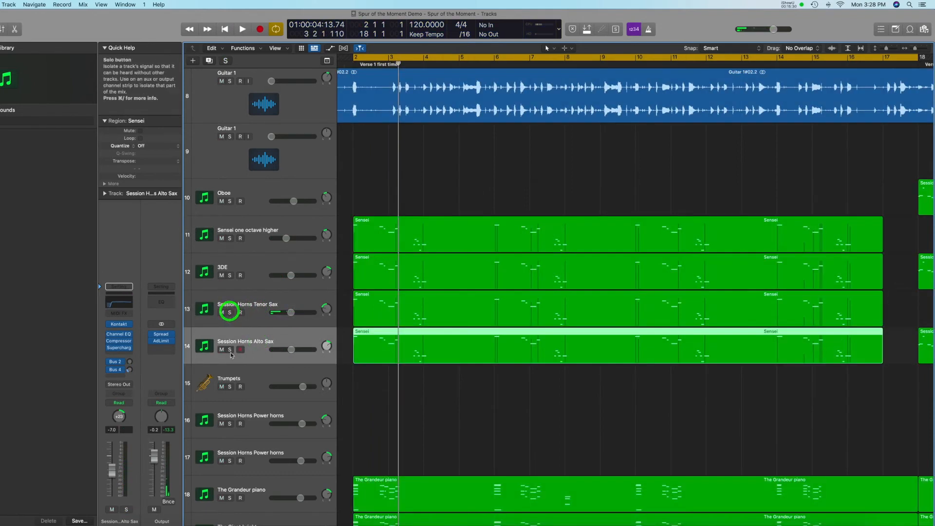
Step: Audition the Session Horns Alto Sax track in solo from bar 2, and clear its solo
left_click(230, 349)
key("space")
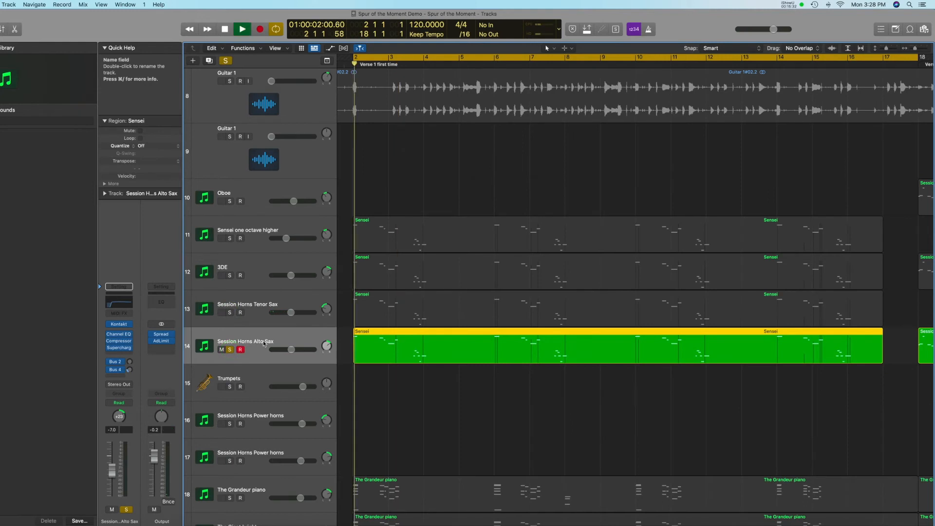
scroll(266, 323, "down", 5)
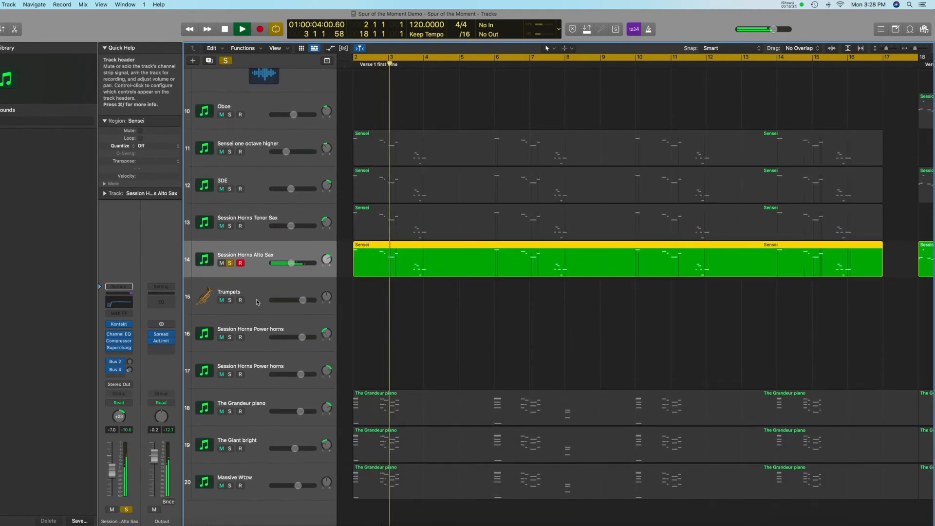
key("space")
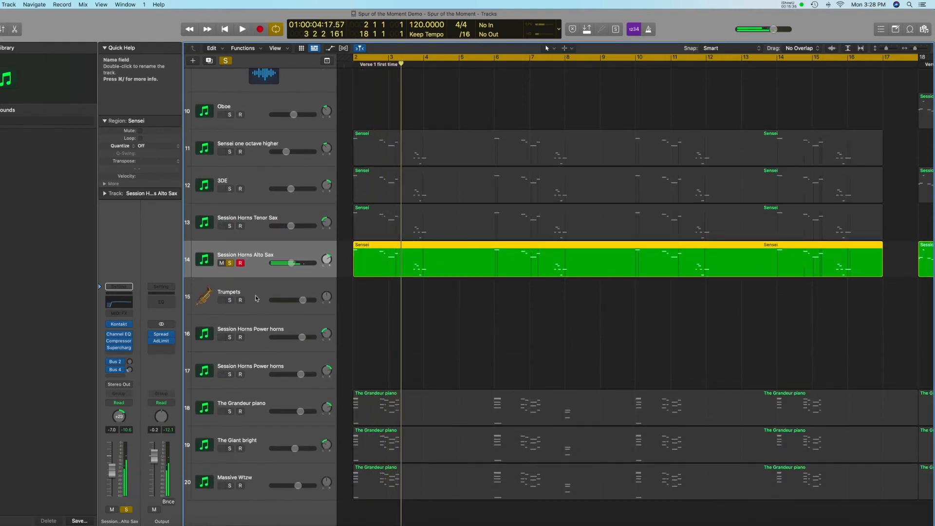
left_click(230, 264)
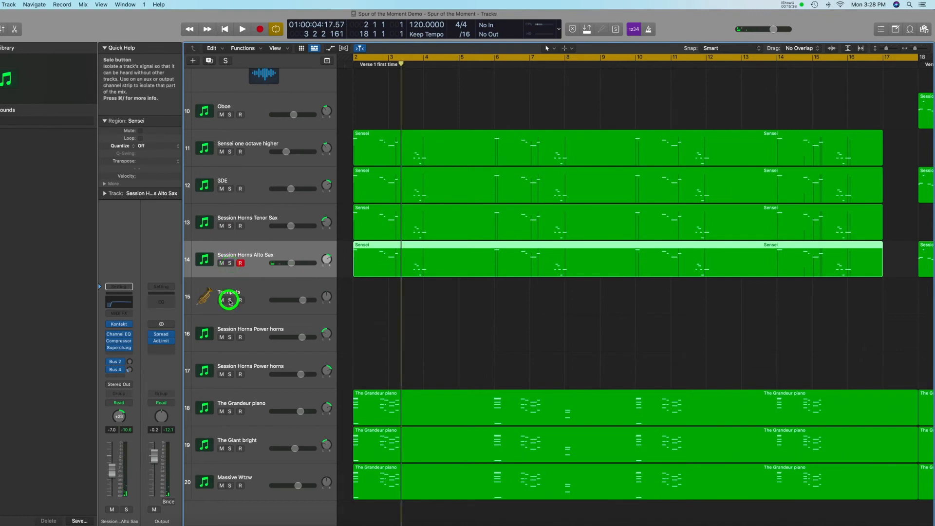
Step: Solo and select the Trumpets track, play it briefly from bar 2, and clear its solo
left_click(230, 300)
left_click(260, 293)
key("space")
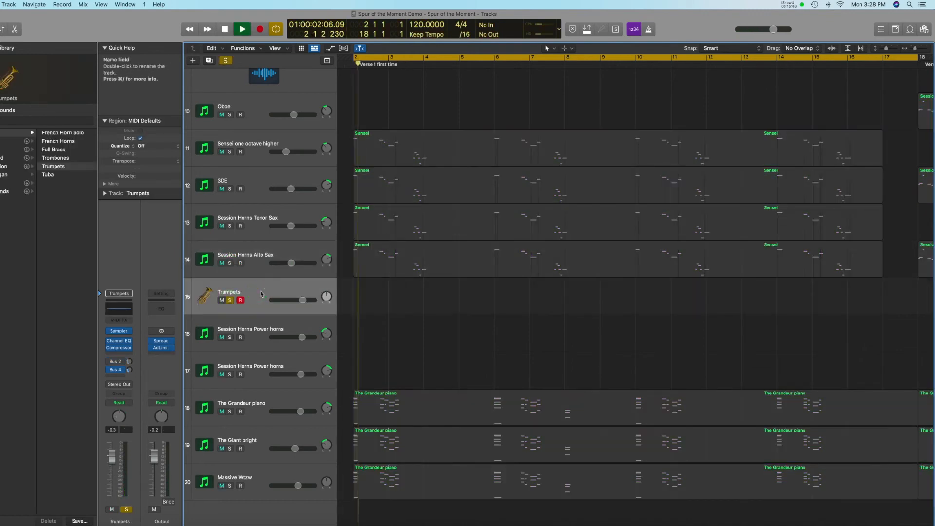
key("space")
left_click(230, 301)
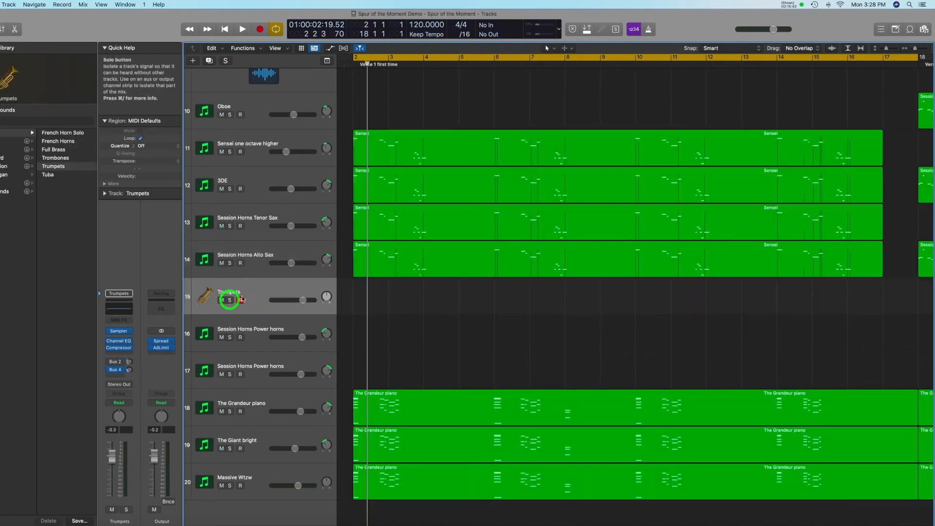
Step: Select The Grandeur piano track, audition it in solo from bar 2, and unsolo it
scroll(256, 297, "down", 1)
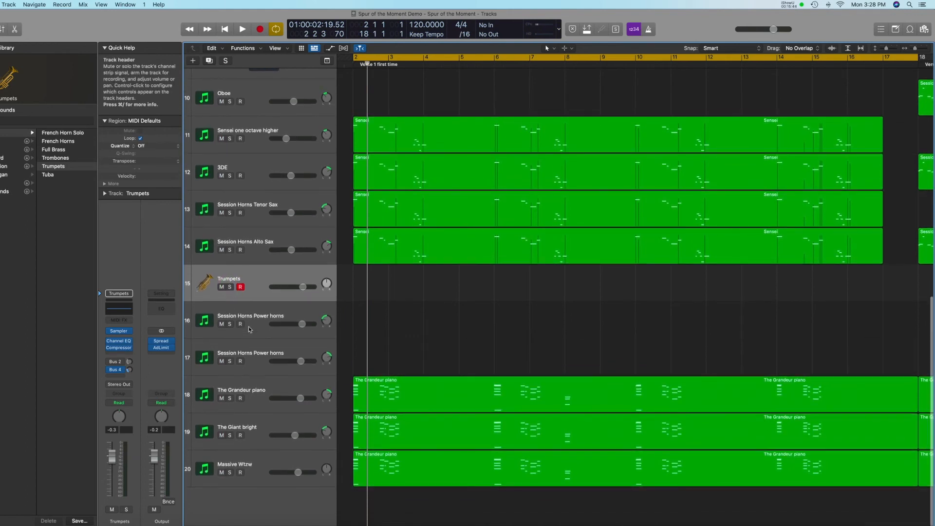
left_click(254, 393)
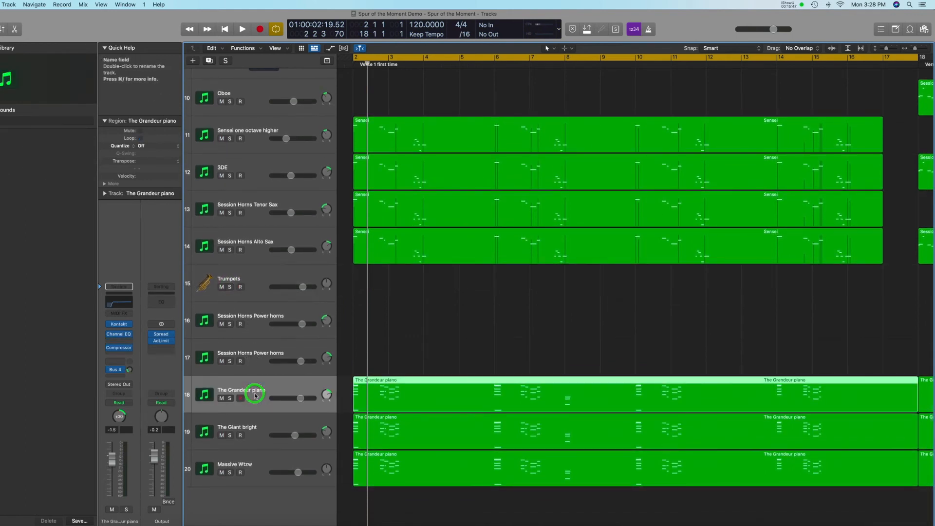
left_click(230, 399)
key("space")
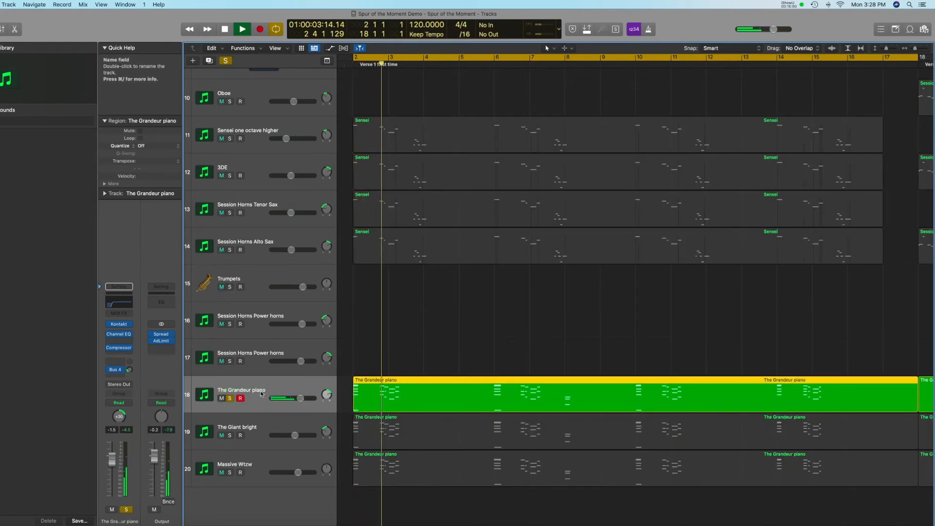
left_click(230, 398)
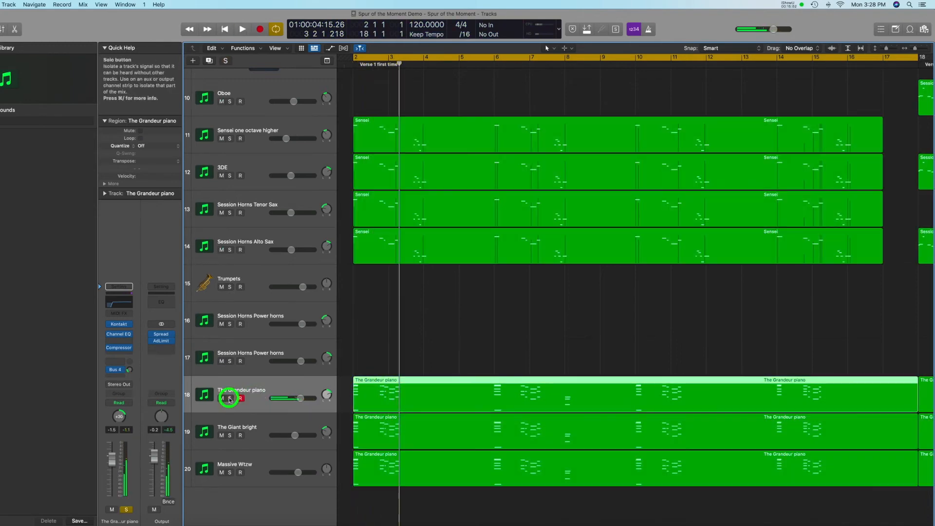
Step: Solo and select The Giant bright track, audition it from bar 2, and unsolo it
left_click(231, 436)
left_click(255, 427)
key("space")
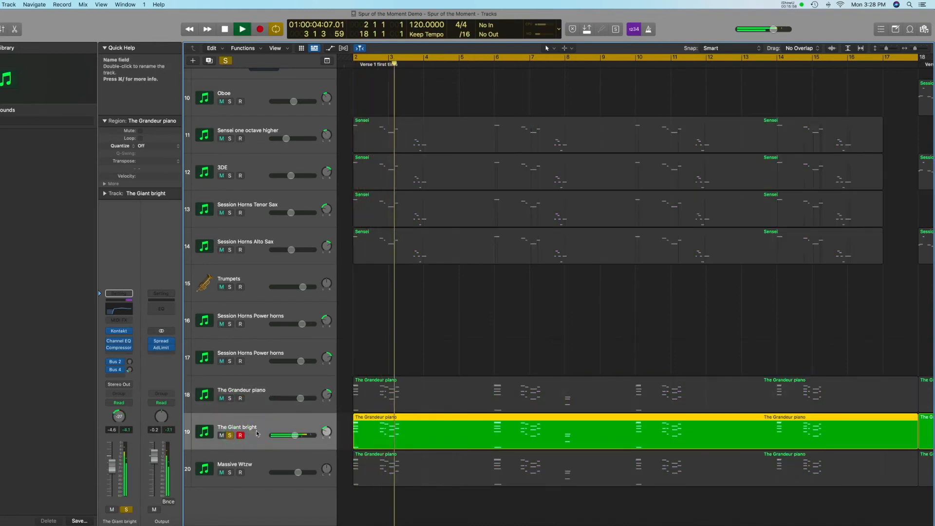
key("space")
left_click(230, 437)
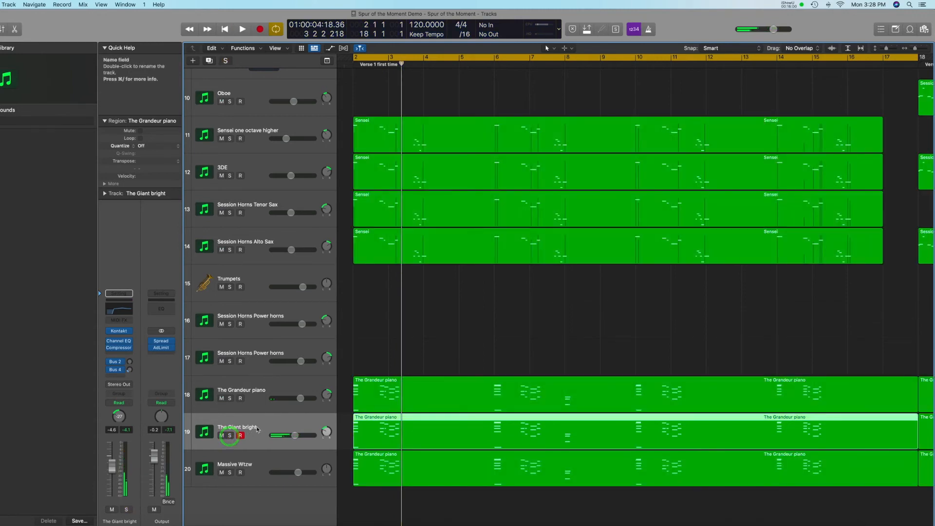
Step: Select the Massive Wtzw track, audition it in solo from bar 2, and unsolo it
left_click(251, 457)
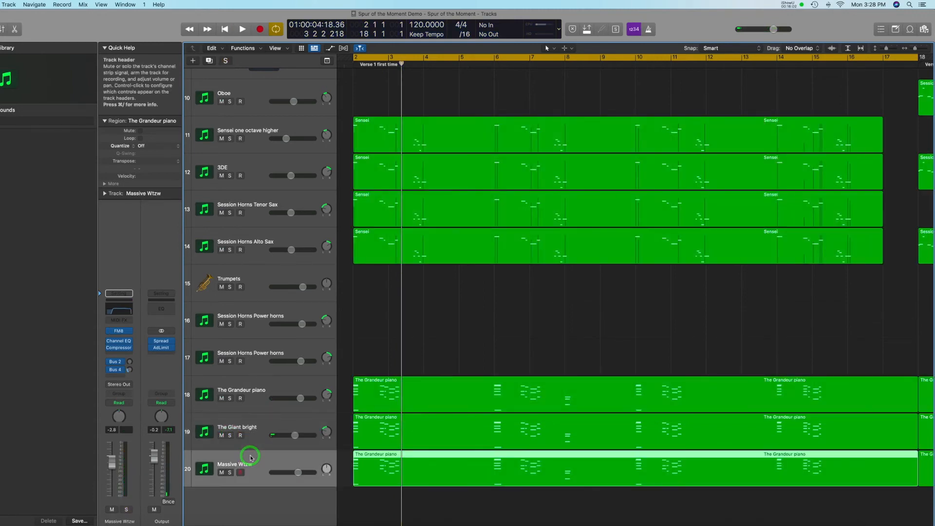
left_click(230, 473)
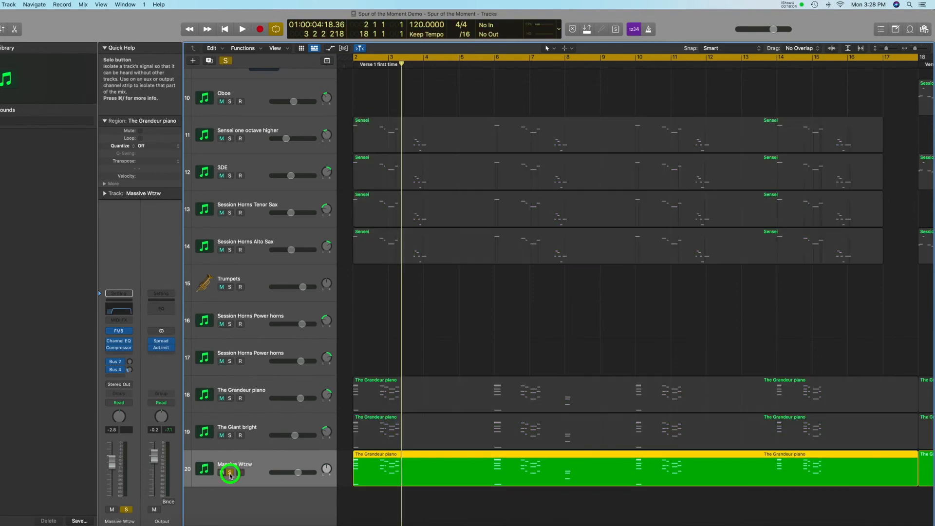
key("space")
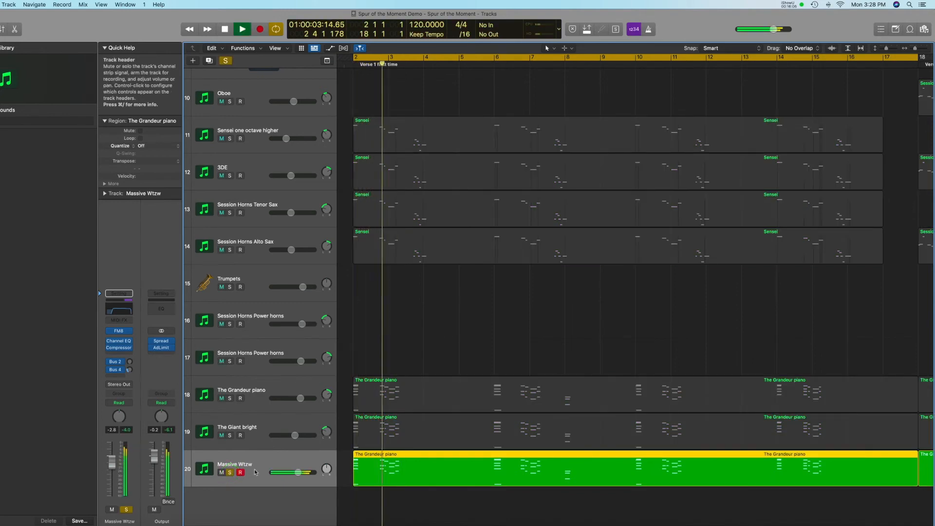
key("space")
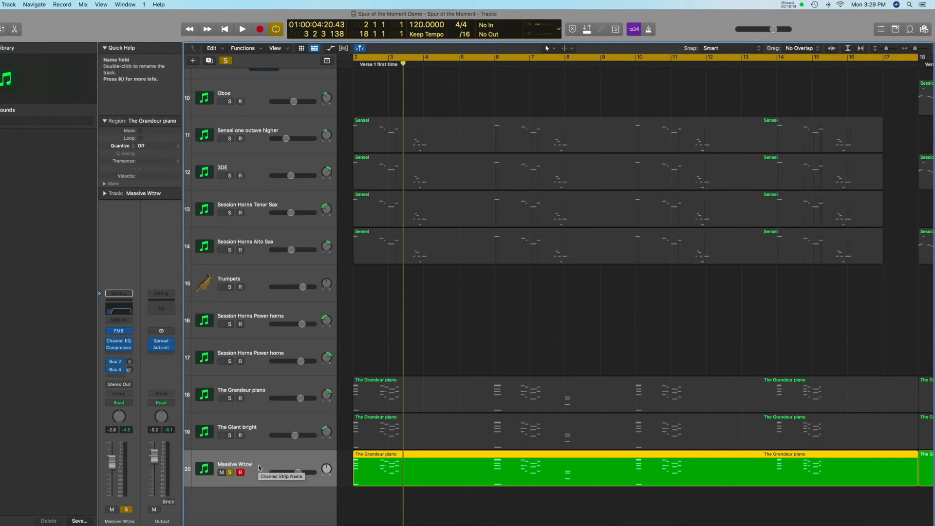
left_click(230, 473)
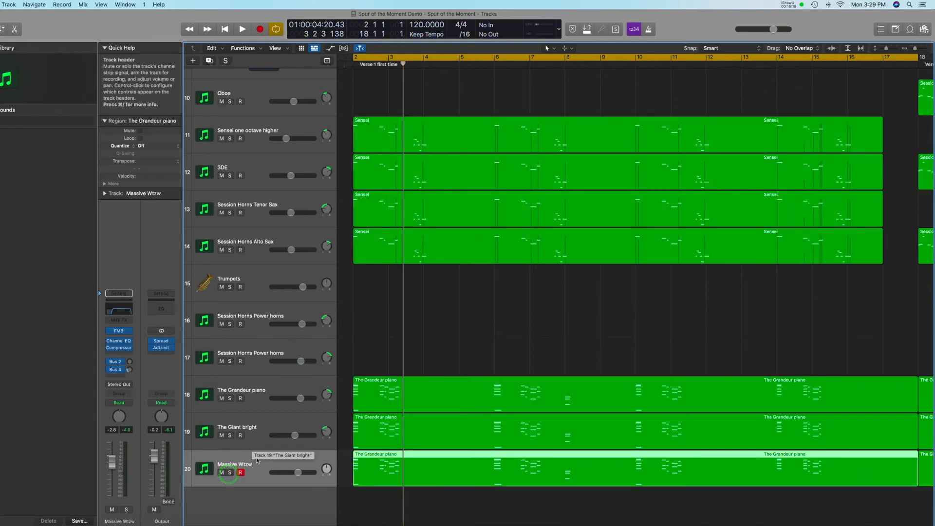
Step: Play all tracks together from bar 2, turn off the cycle area, and stop playback
key("space")
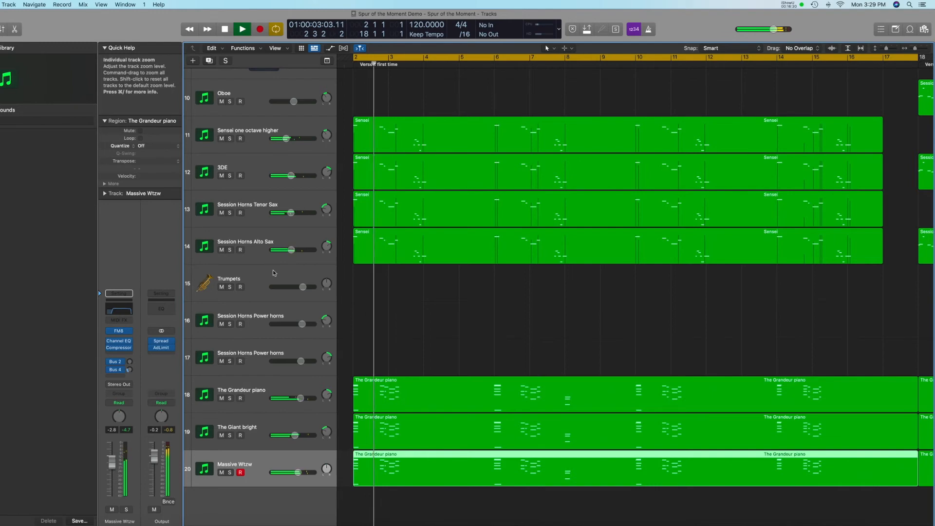
scroll(276, 370, "up", 10)
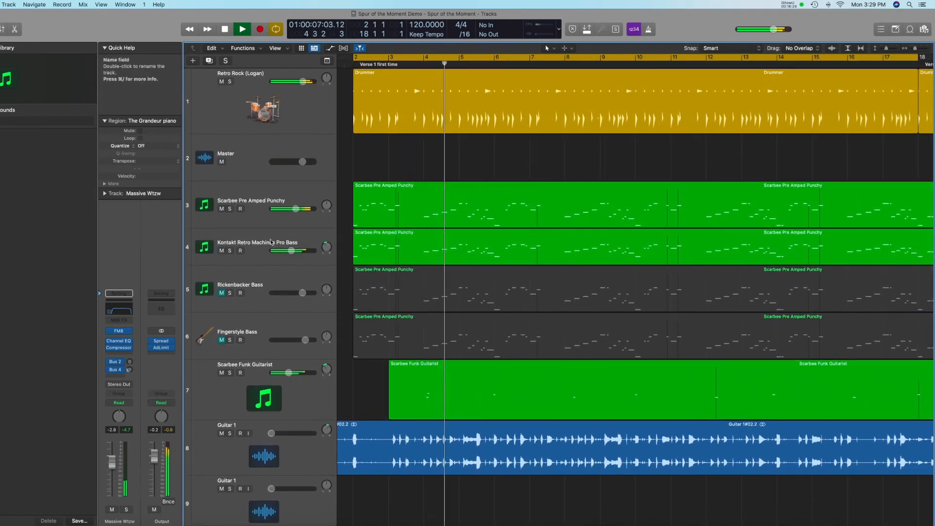
left_click(616, 61)
scroll(565, 148, "right", 6)
key("space")
scroll(573, 147, "right", 3)
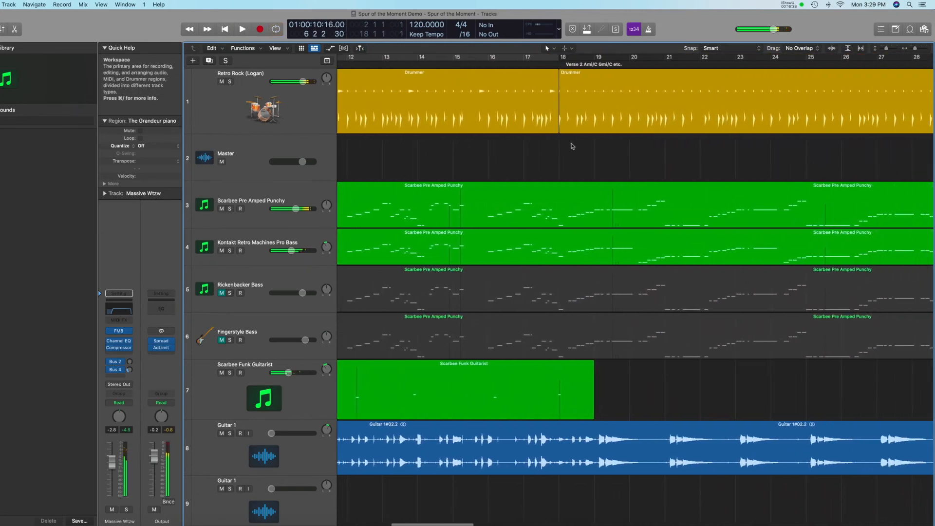
key("space")
Step: Set the cycle area over verse 2 from bar 18 to bar 33 and start playback there
scroll(573, 146, "right", 2)
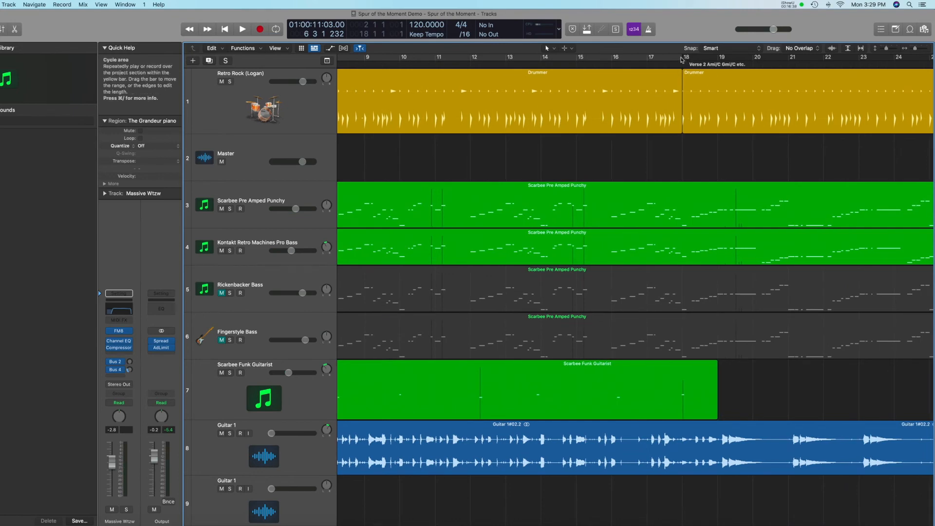
left_click_drag(683, 59, 926, 63)
scroll(800, 98, "right", 3)
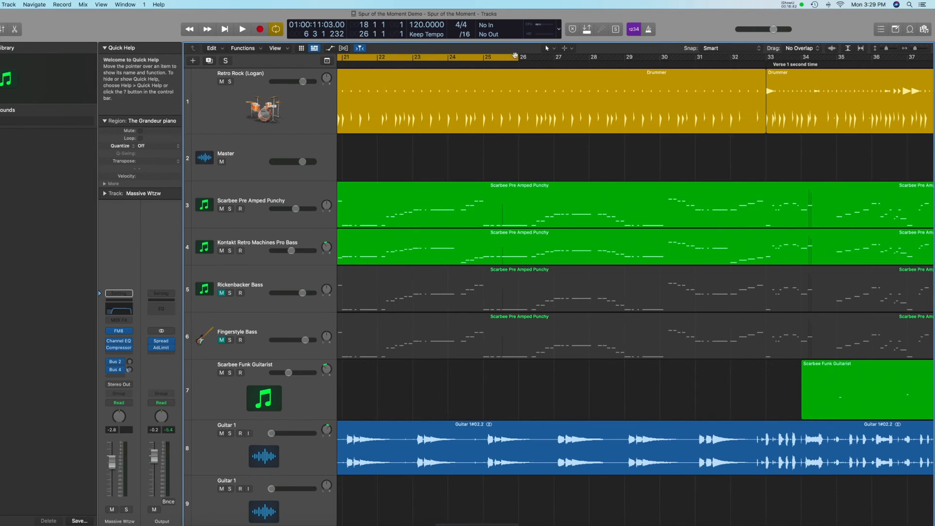
left_click_drag(518, 57, 765, 77)
key("space")
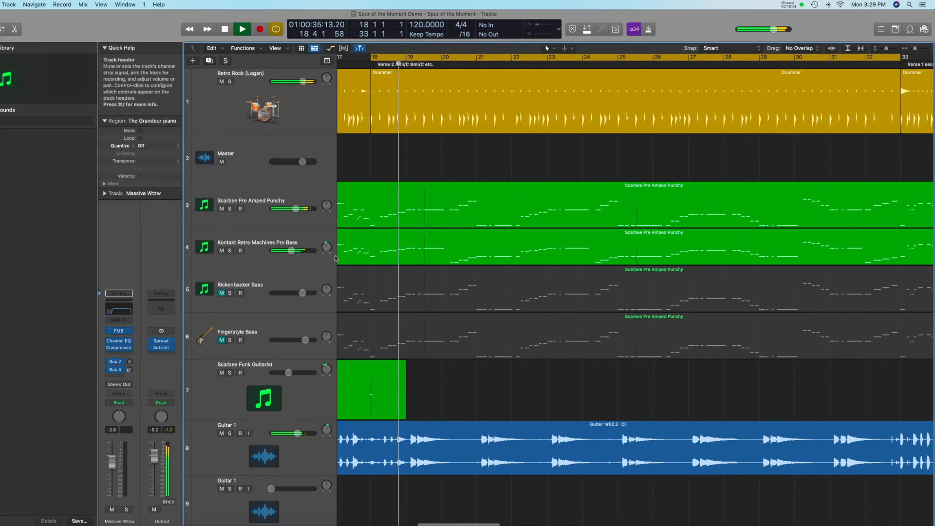
Step: Stop verse 2 playback, solo the Oboe track, and audition it from bar 18
scroll(303, 326, "down", 8)
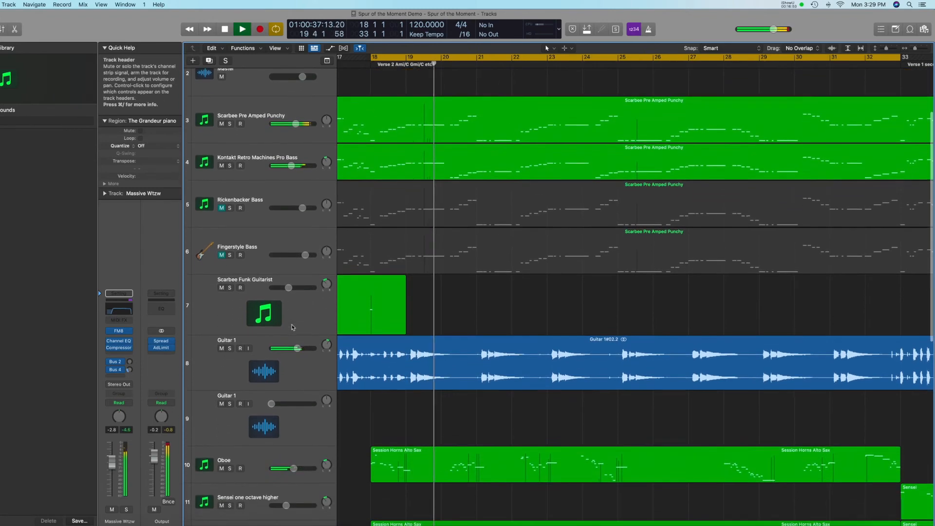
scroll(295, 328, "down", 3)
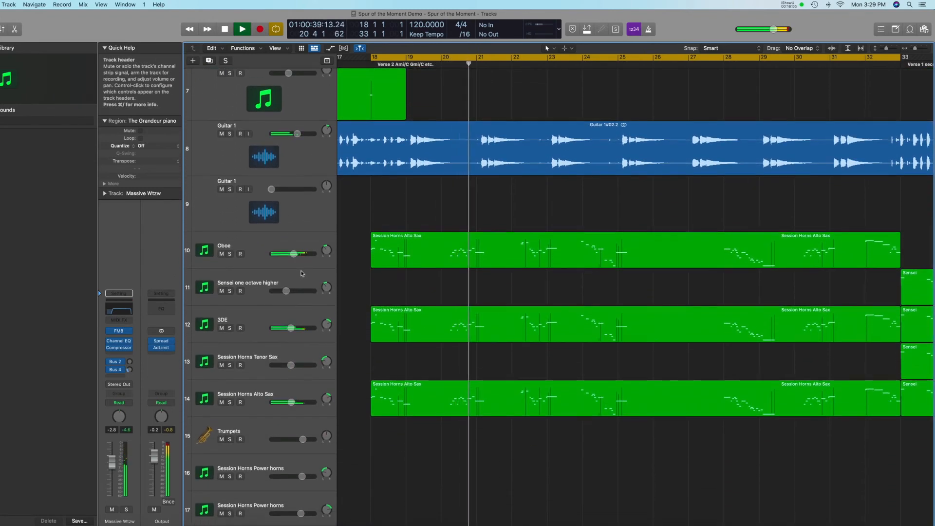
key("space")
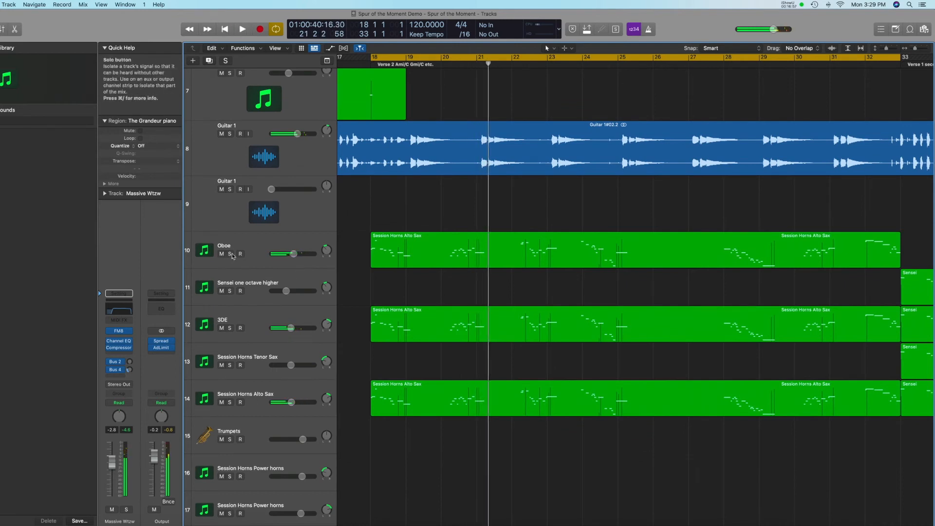
left_click(230, 254)
key("space")
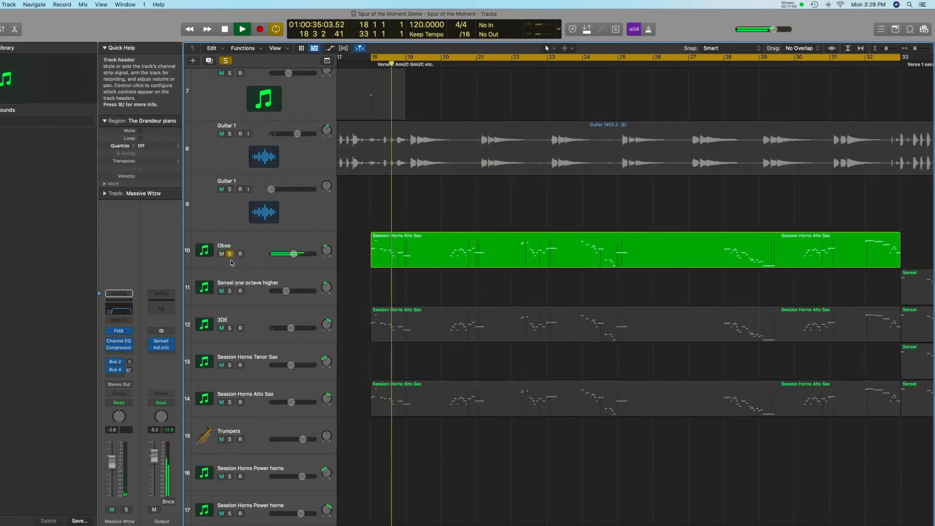
left_click(229, 291)
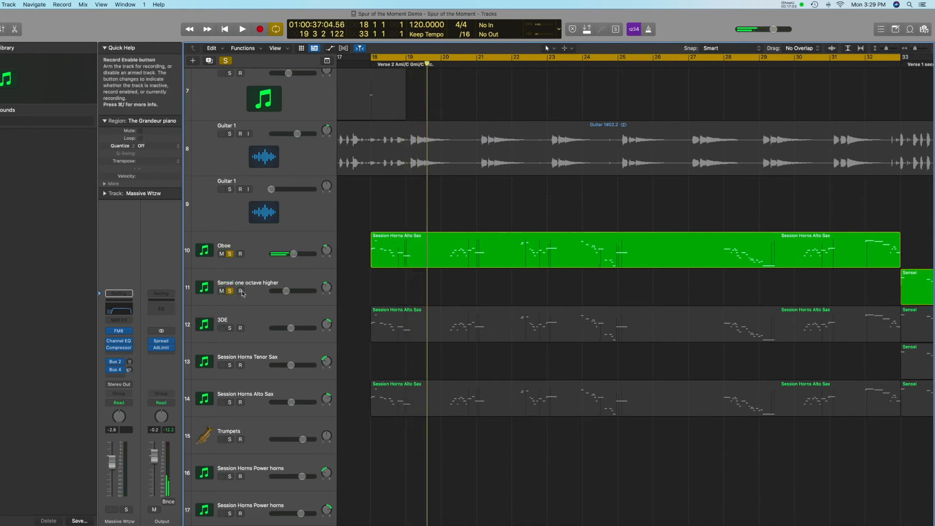
left_click(230, 291)
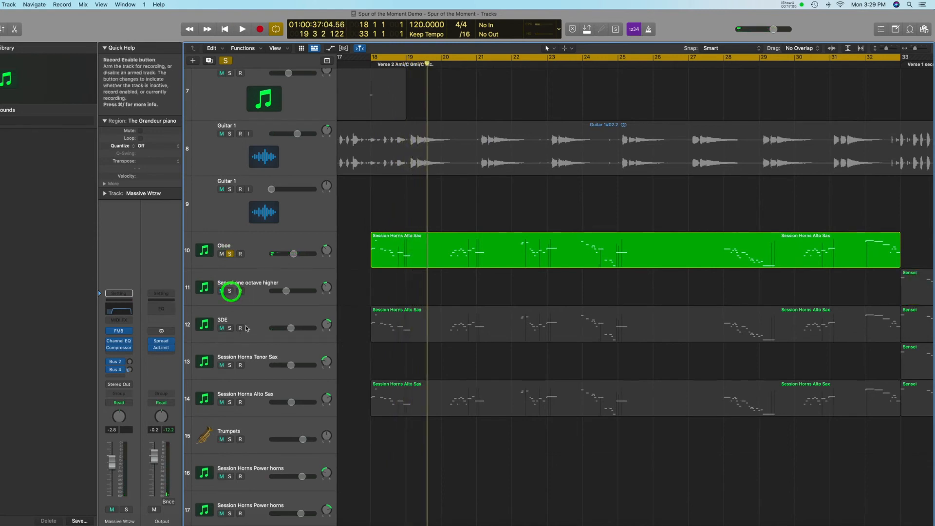
Step: Select and solo the 3DE track, unsolo the Oboe, audition 3DE from bar 18, and unsolo it
left_click(249, 316)
left_click(230, 329)
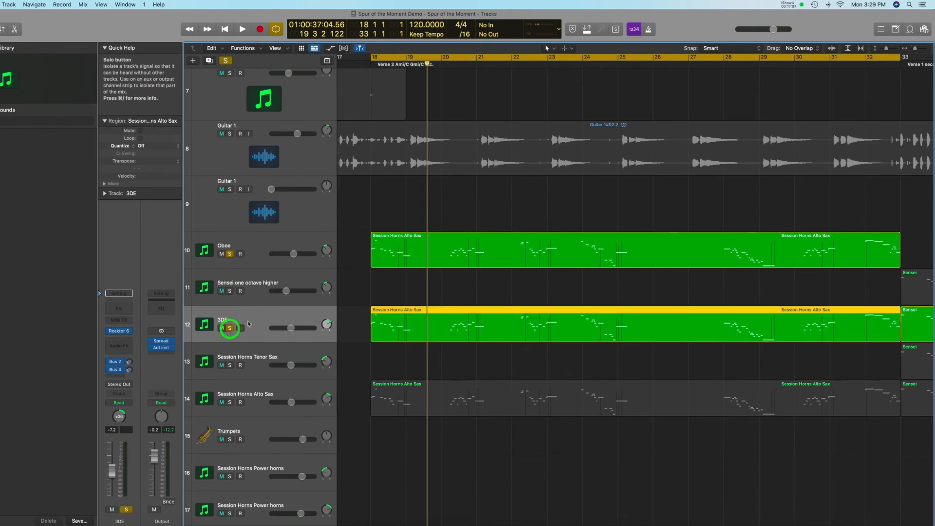
key("space")
left_click(230, 253)
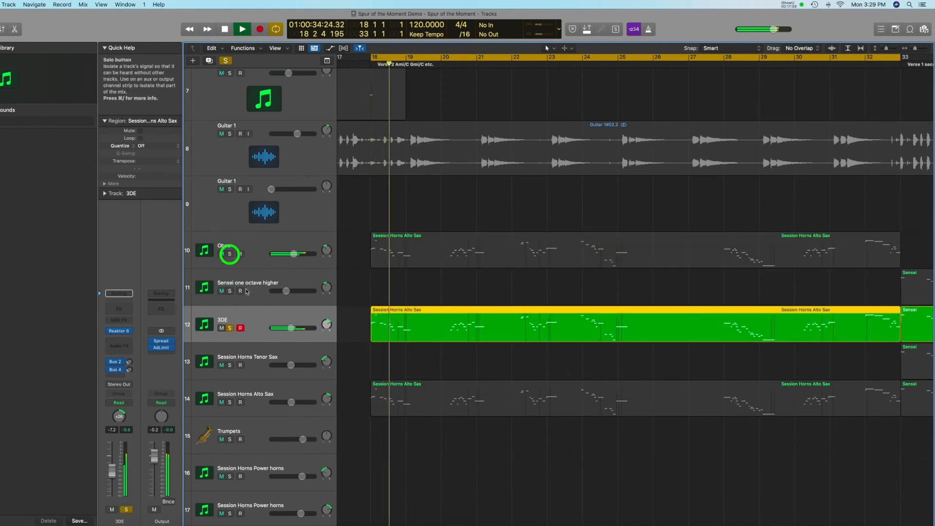
key("space")
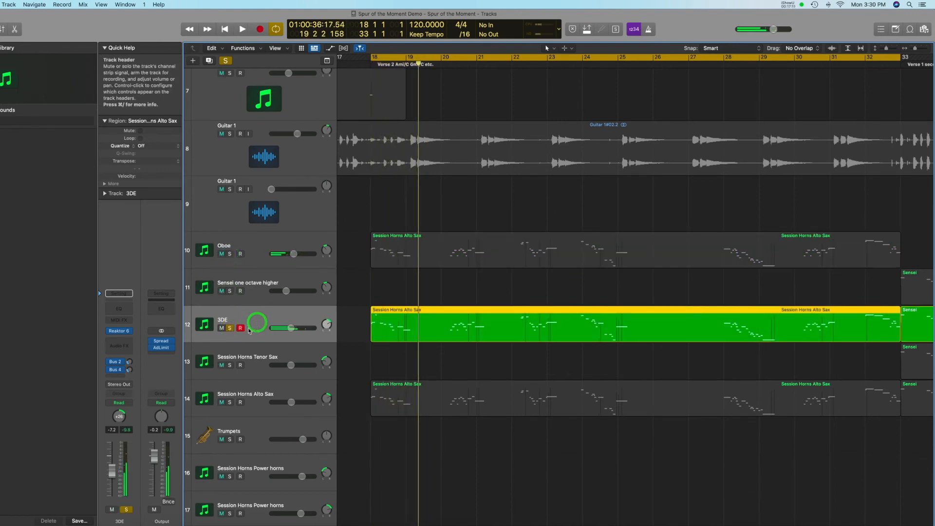
left_click(230, 328)
Step: Select the Session Horns Alto Sax track, audition it in solo from bar 18, and unsolo it
left_click(256, 362)
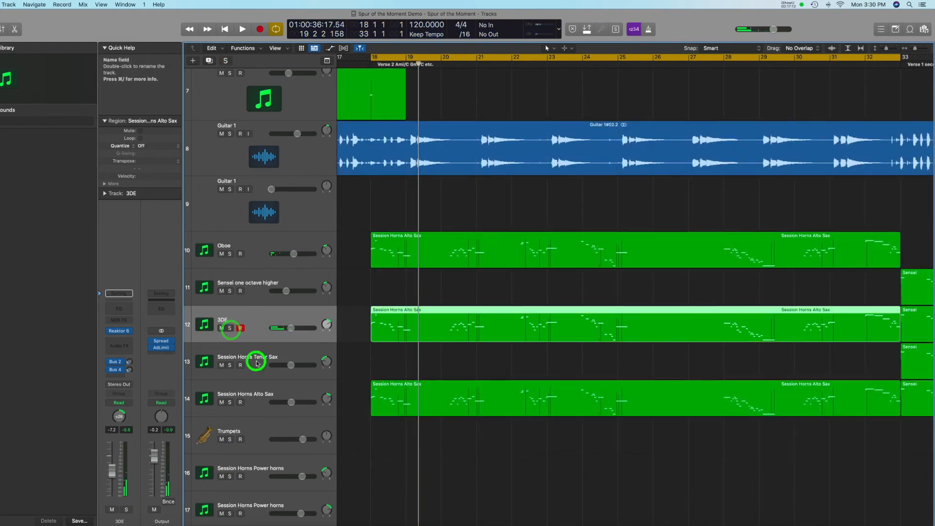
left_click(260, 404)
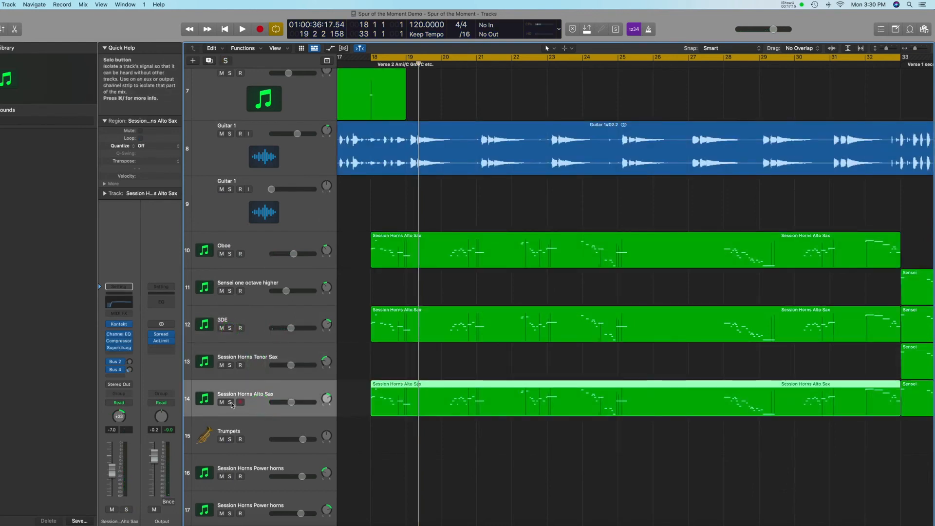
left_click(230, 402)
key("space")
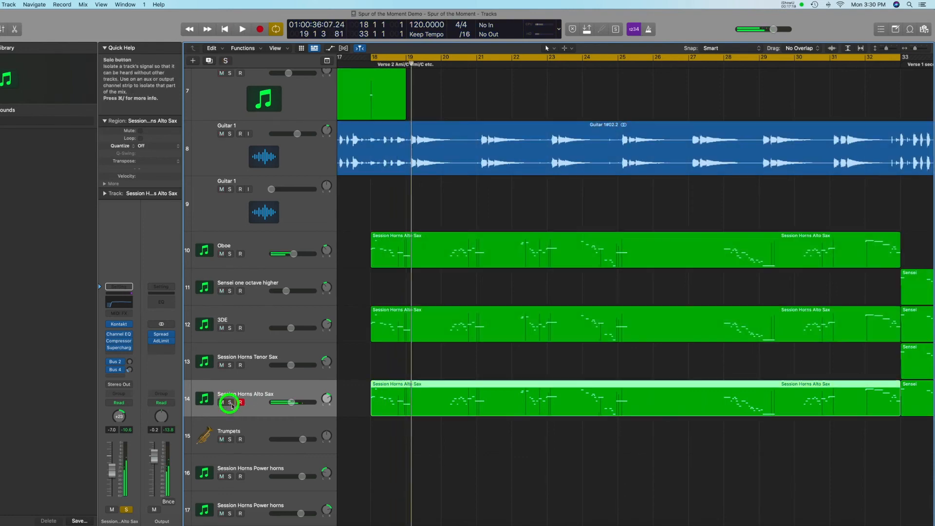
left_click(229, 402)
Step: Play all tracks together from bar 18 in verse 2 and stop playback
scroll(246, 401, "down", 5)
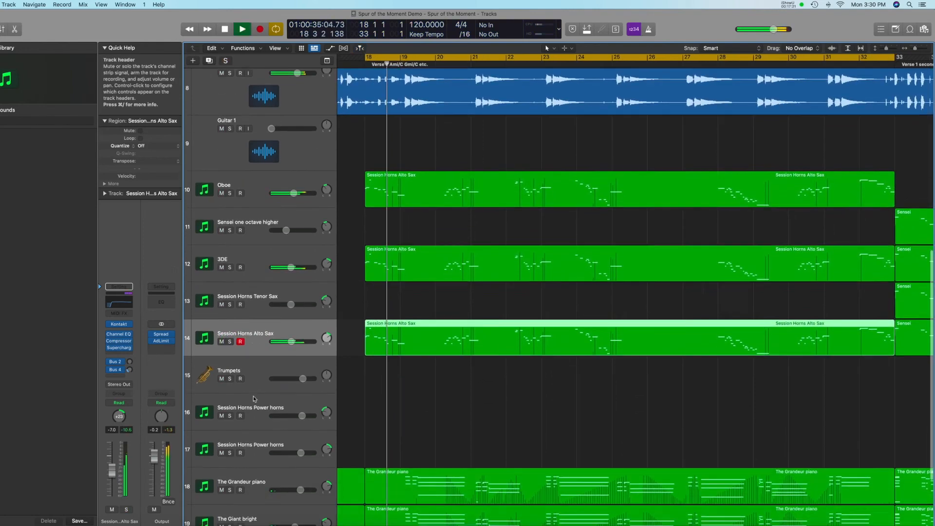
scroll(254, 399, "up", 5)
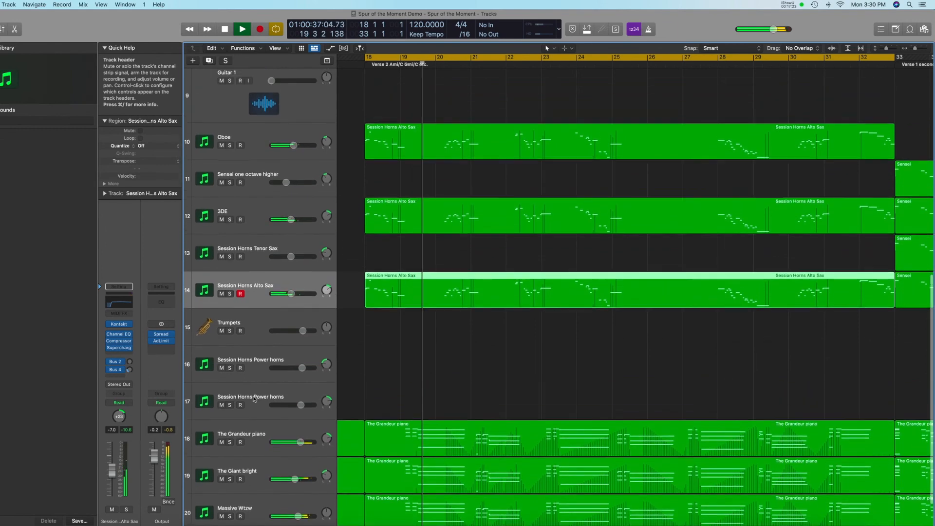
scroll(254, 399, "up", 4)
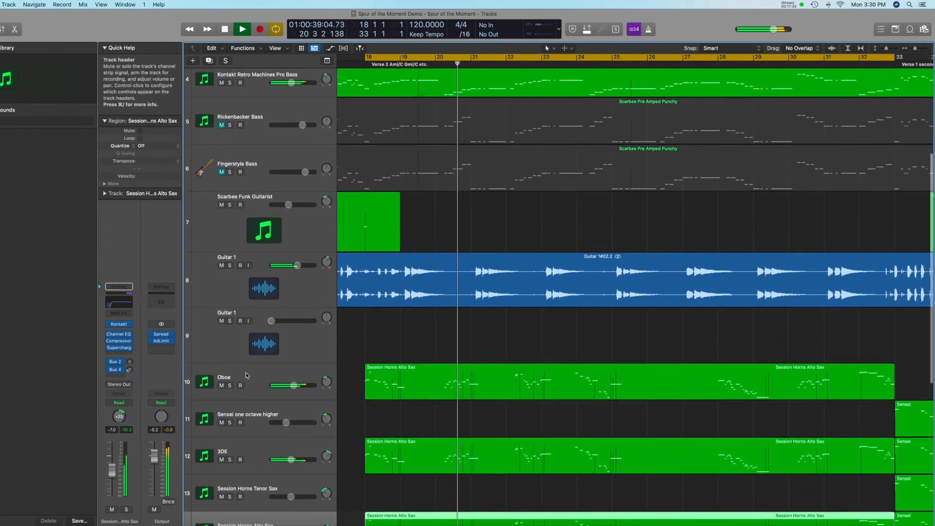
scroll(273, 329, "right", 5)
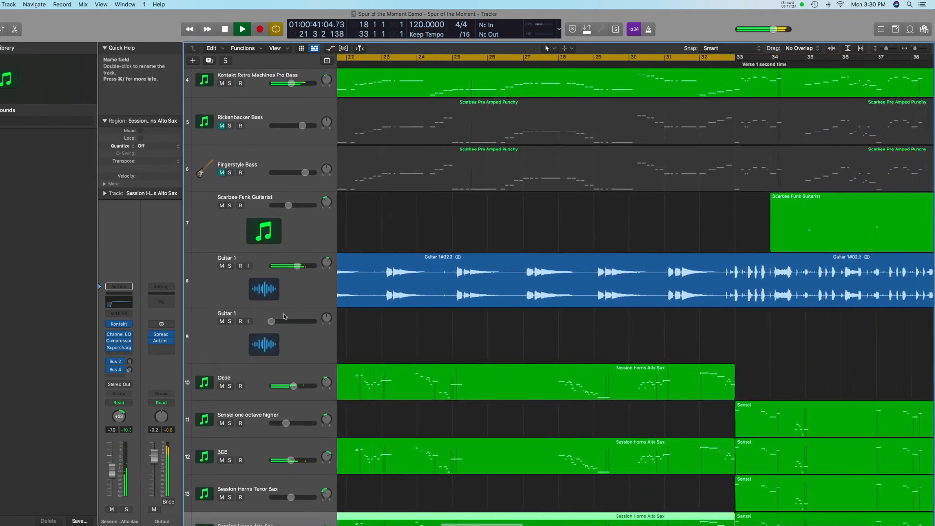
key("space")
Step: Turn off the verse 2 cycle and set a new cycle area over verse 3 from bar 49 to bar 65
left_click(508, 57)
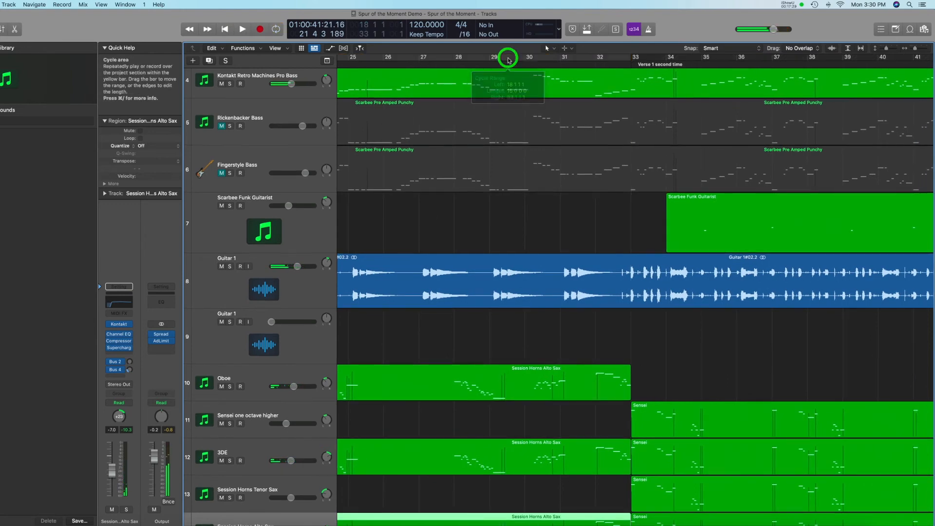
scroll(627, 80, "right", 6)
scroll(627, 80, "right", 1)
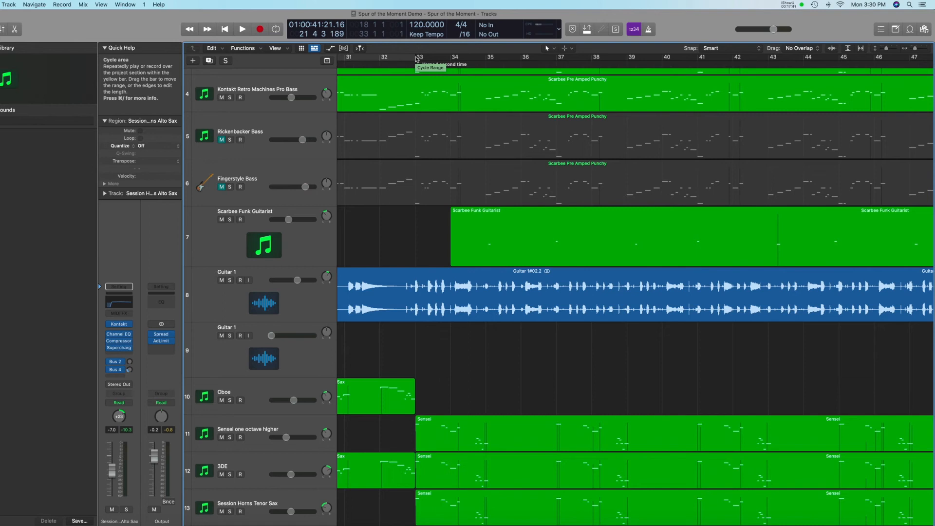
scroll(568, 73, "right", 10)
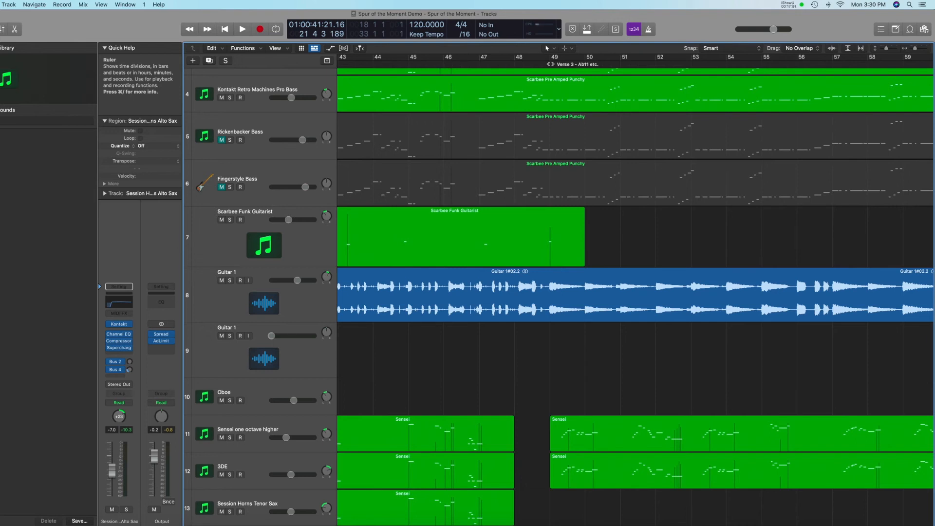
scroll(633, 293, "right", 2)
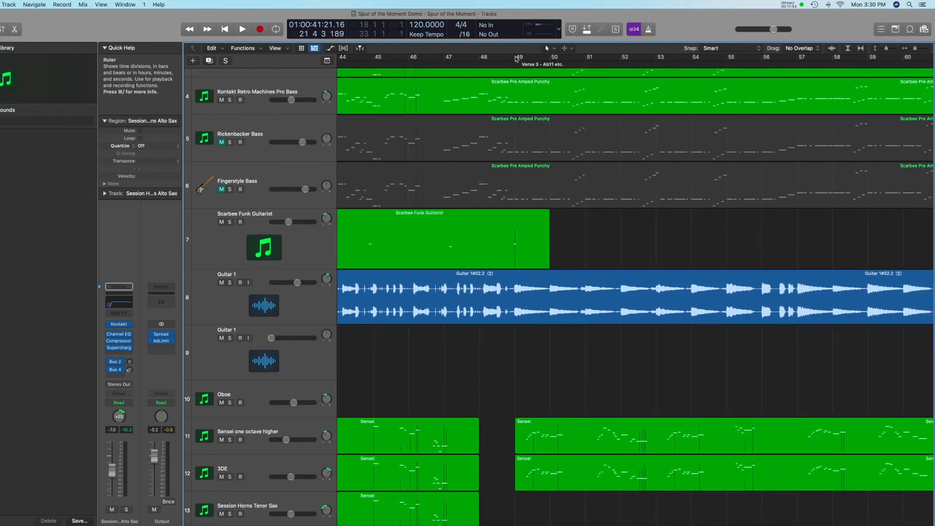
left_click_drag(517, 58, 814, 61)
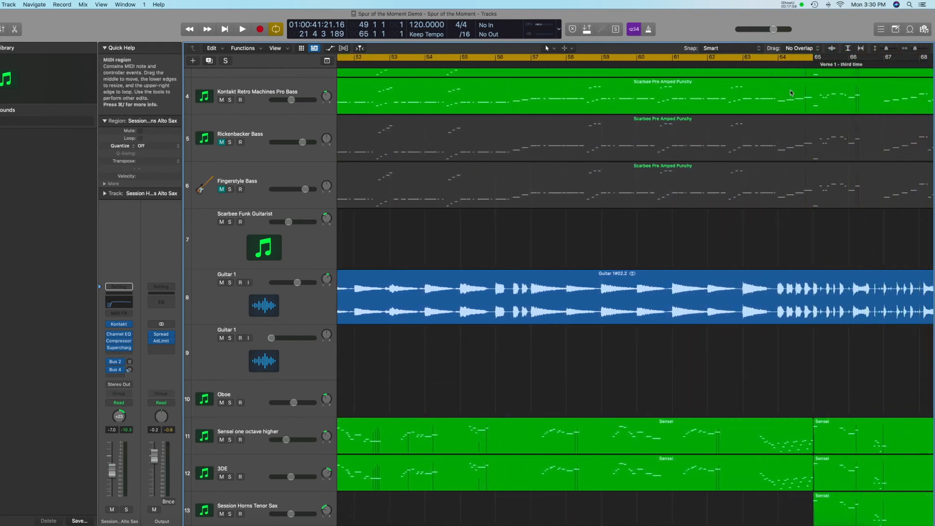
Step: Play verse 3 with all tracks from bar 49, check its horn and piano regions, and stop playback
key("space")
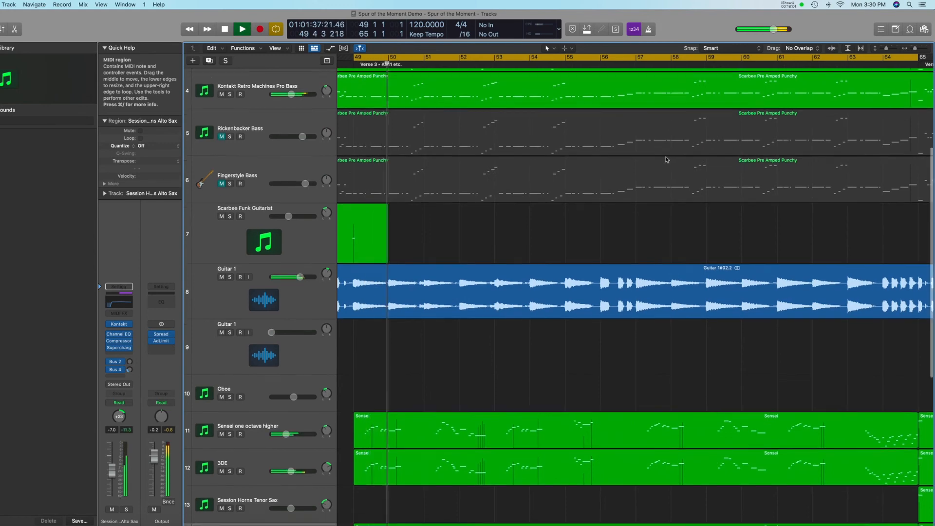
scroll(664, 156, "down", 6)
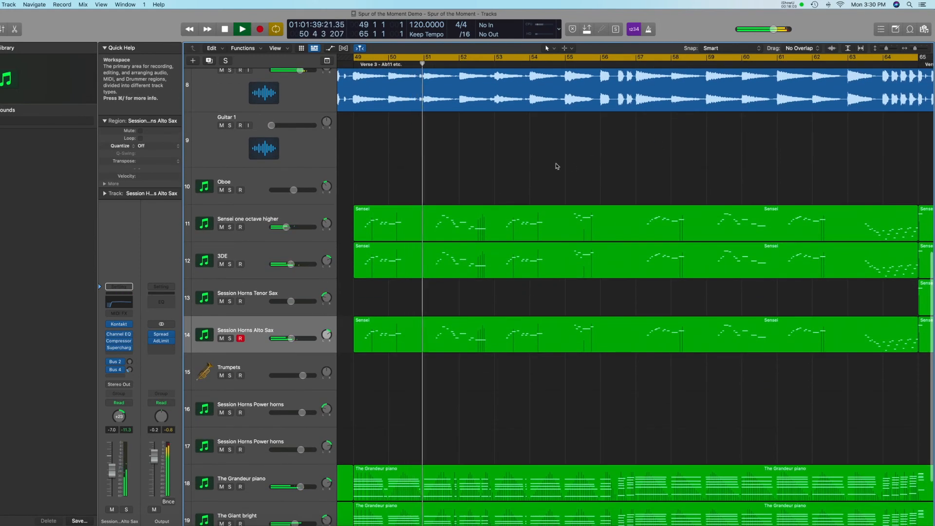
scroll(563, 166, "down", 1)
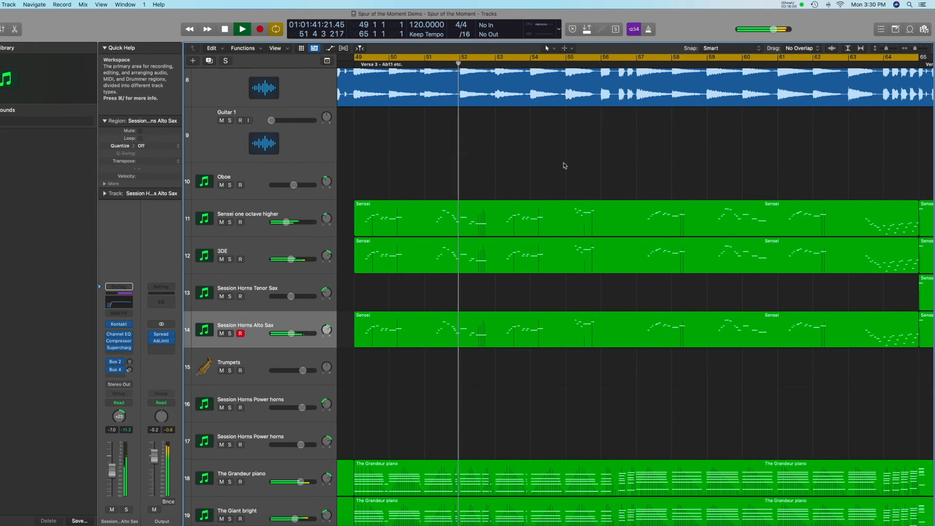
key("space")
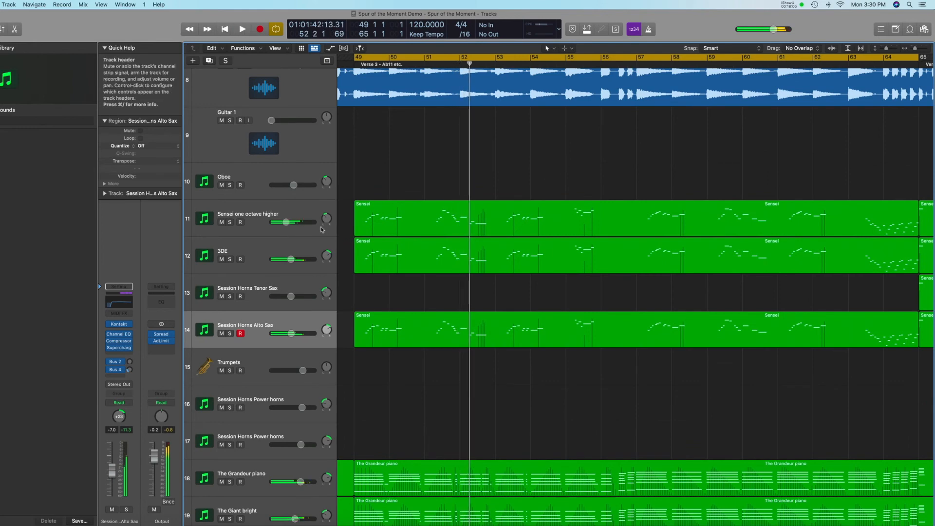
Step: Select the Sensei one octave higher track, audition it in solo from bar 49, and unsolo it
left_click(253, 215)
left_click(230, 222)
key("space")
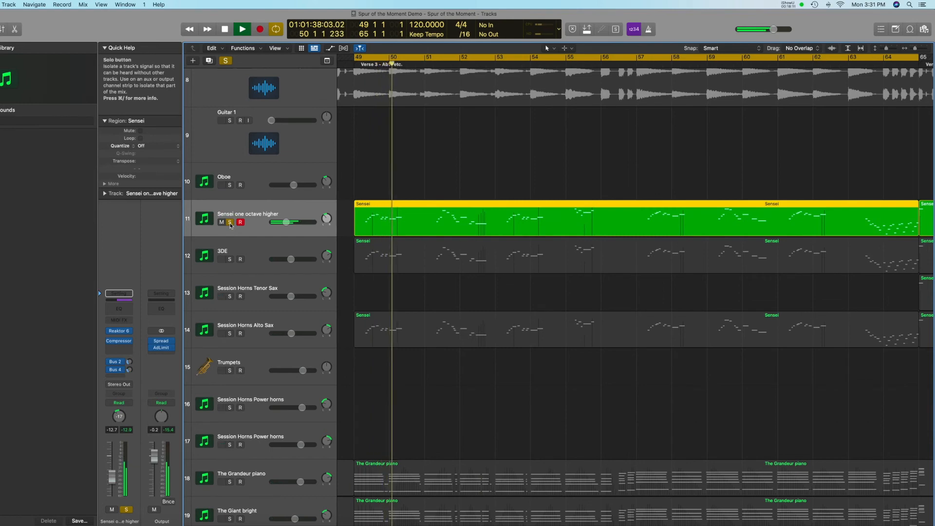
left_click(230, 223)
key("space")
Step: Solo and select the 3DE track, audition it from bar 49, and unsolo it
left_click(230, 259)
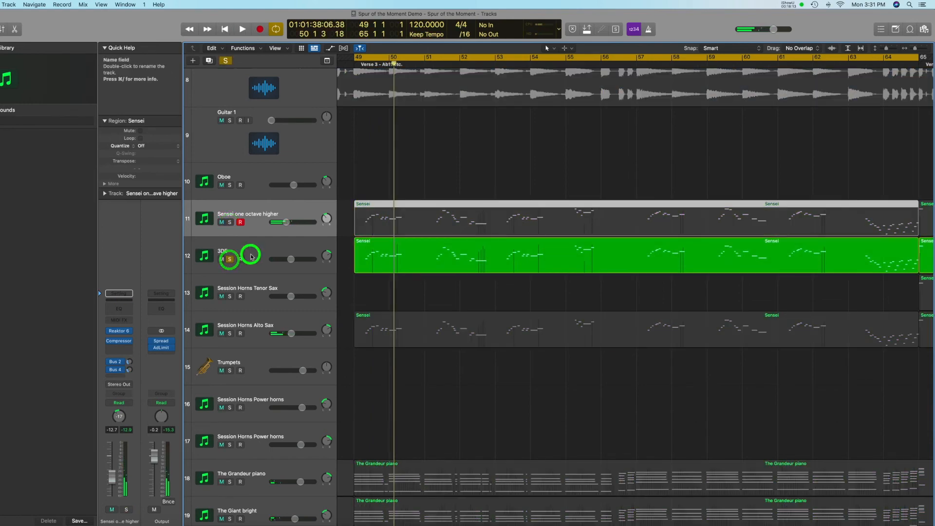
left_click(251, 256)
key("space")
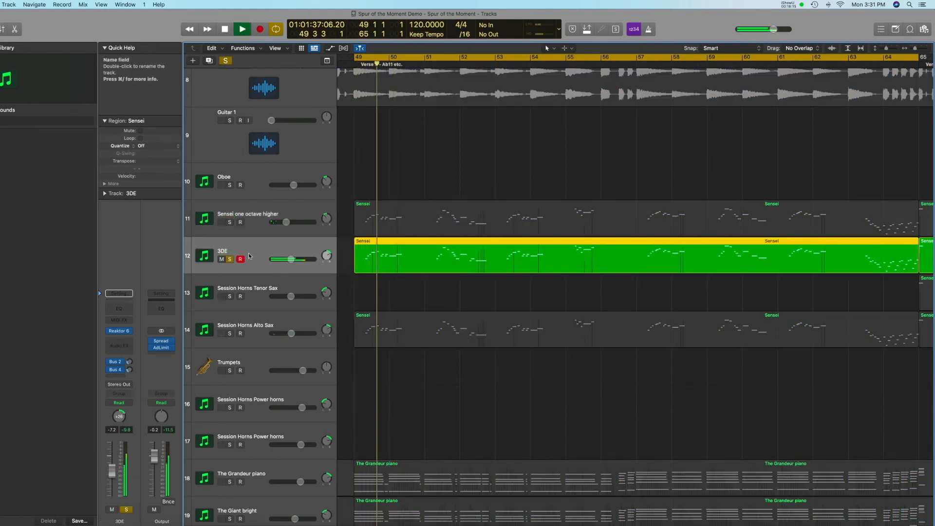
key("space")
left_click(230, 259)
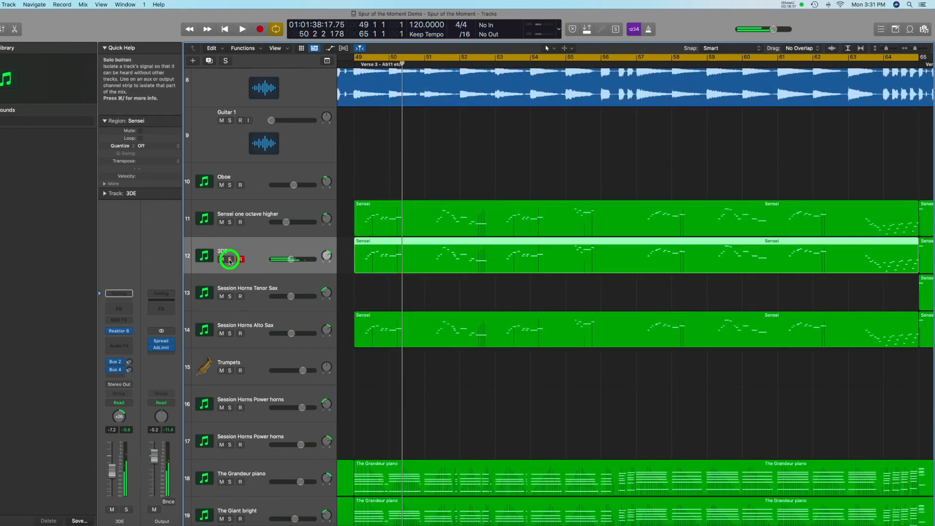
Step: Select the Session Horns Alto Sax track, audition it in solo from bar 49, and unsolo it
left_click(260, 324)
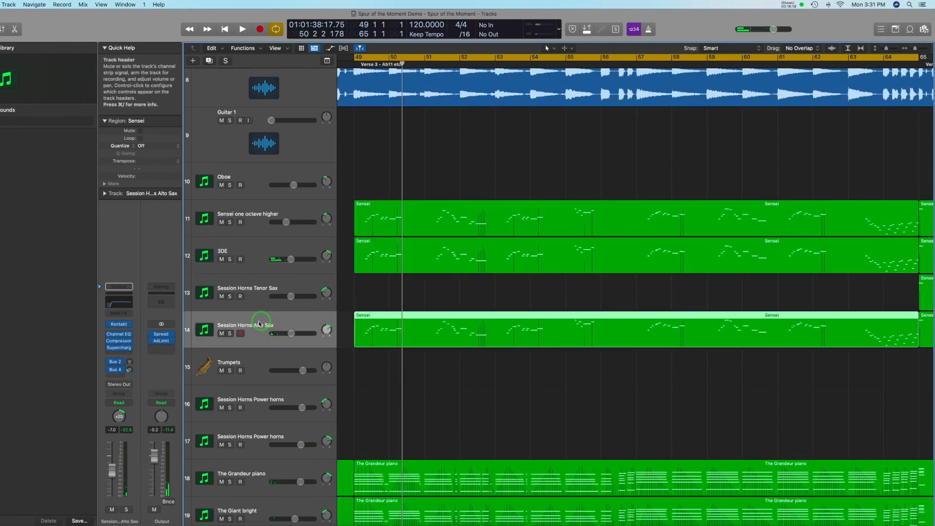
left_click(229, 333)
key("space")
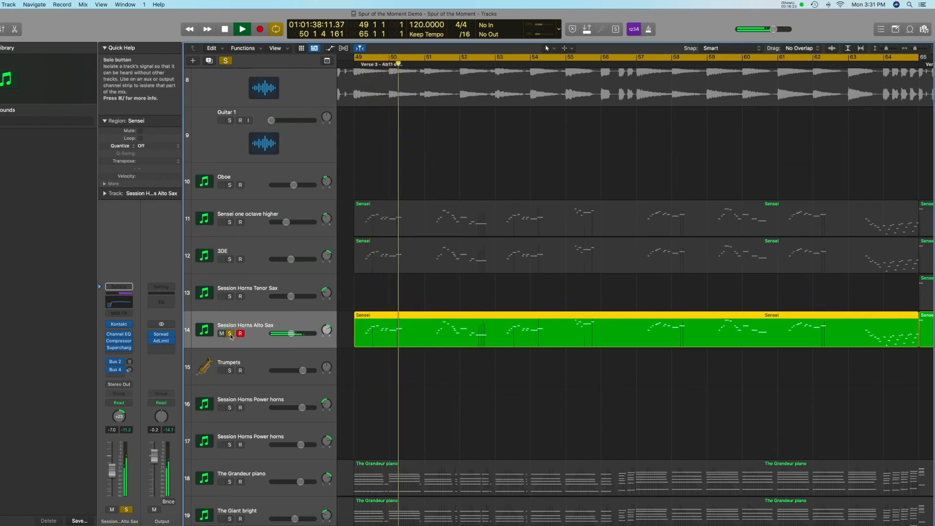
left_click(230, 334)
key("space")
Step: Play verse 3 with all tracks from bar 49 up to bar 65, following the regions, and stop playback
key("space")
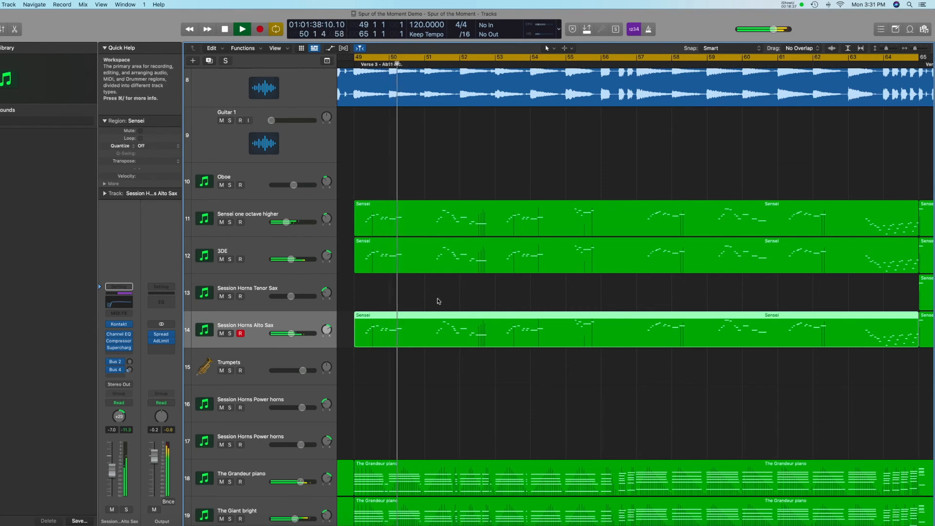
scroll(471, 301, "right", 5)
scroll(472, 299, "right", 5)
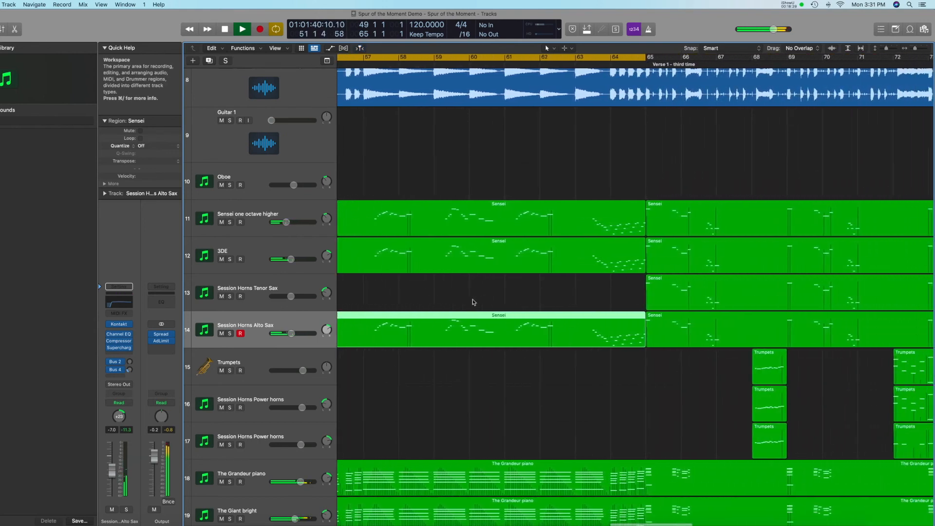
scroll(547, 130, "up", 1)
scroll(517, 165, "right", 3)
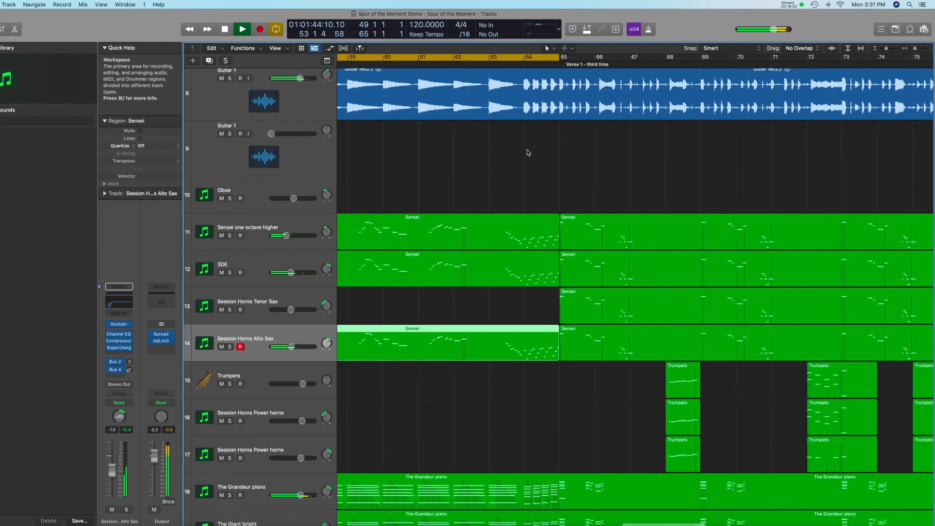
scroll(528, 153, "down", 4)
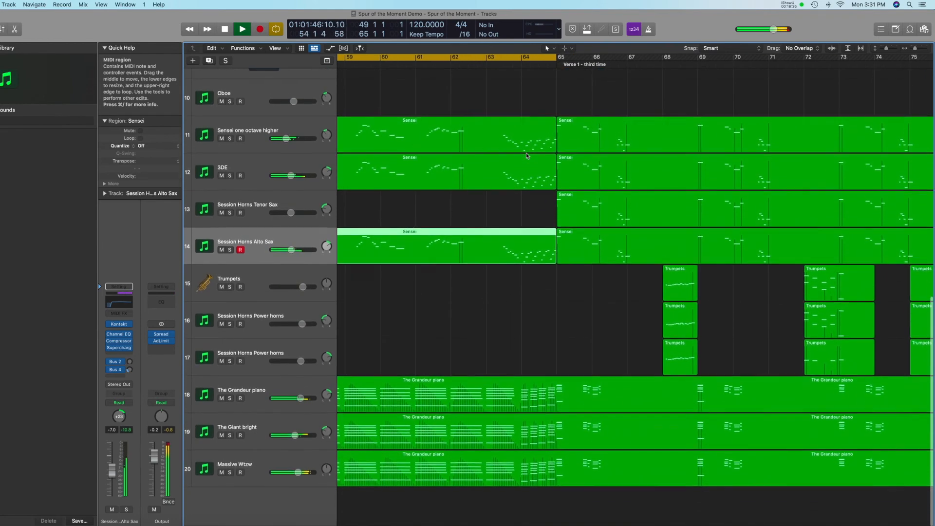
scroll(524, 153, "right", 2)
scroll(489, 98, "left", 3)
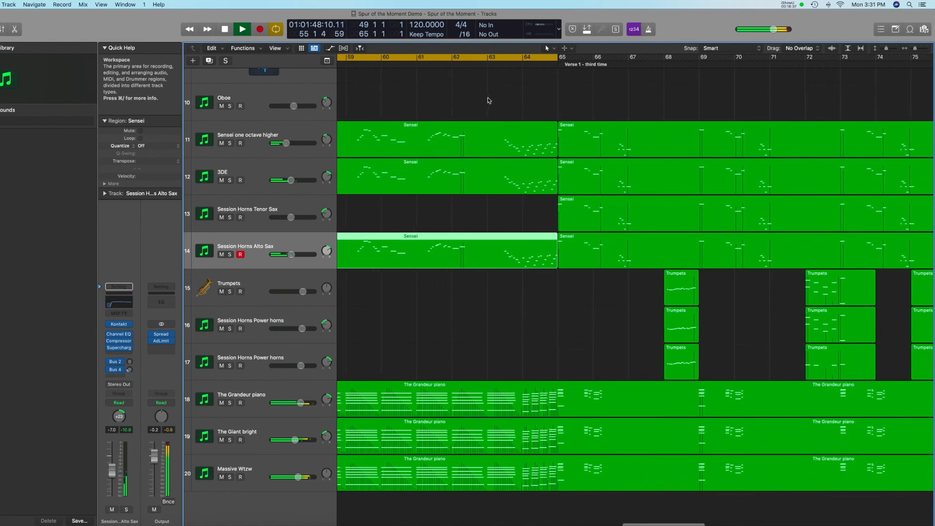
scroll(490, 98, "left", 3)
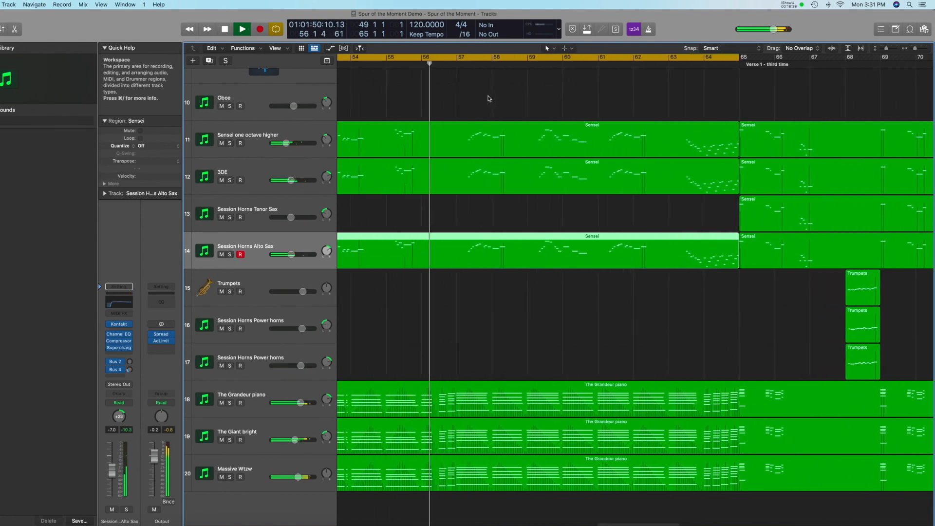
scroll(491, 97, "left", 2)
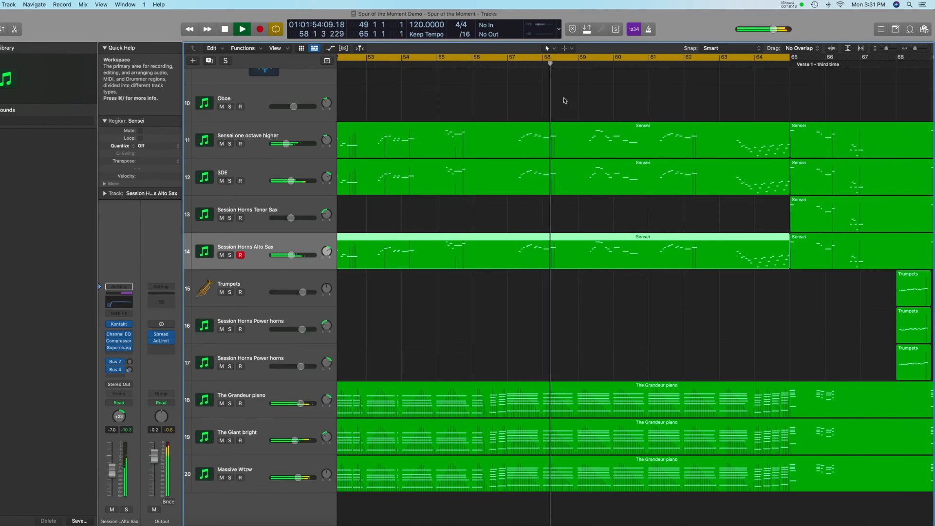
scroll(565, 101, "right", 3)
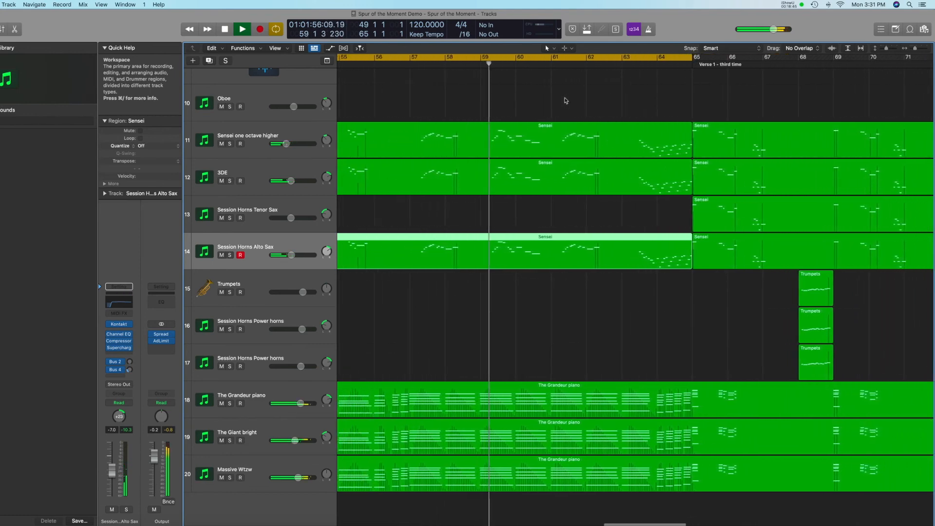
scroll(566, 101, "left", 1)
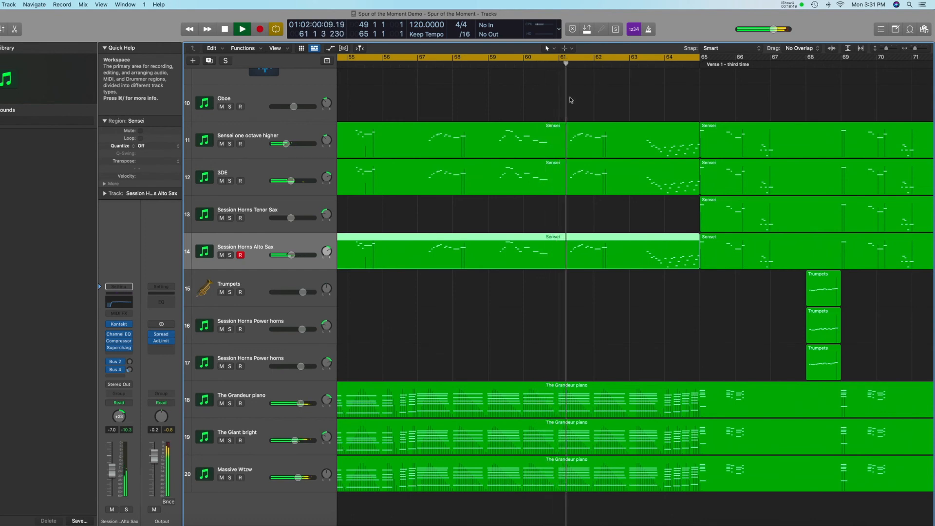
scroll(432, 95, "right", 4)
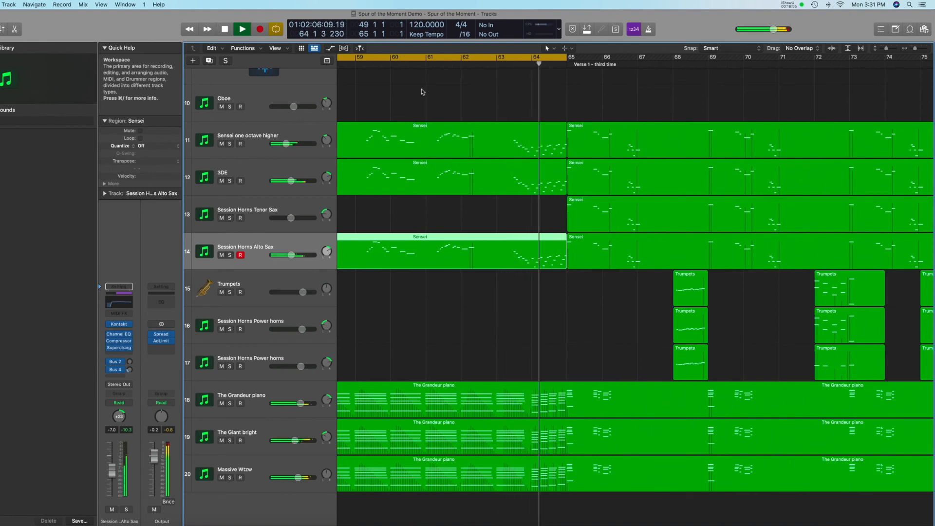
key("space")
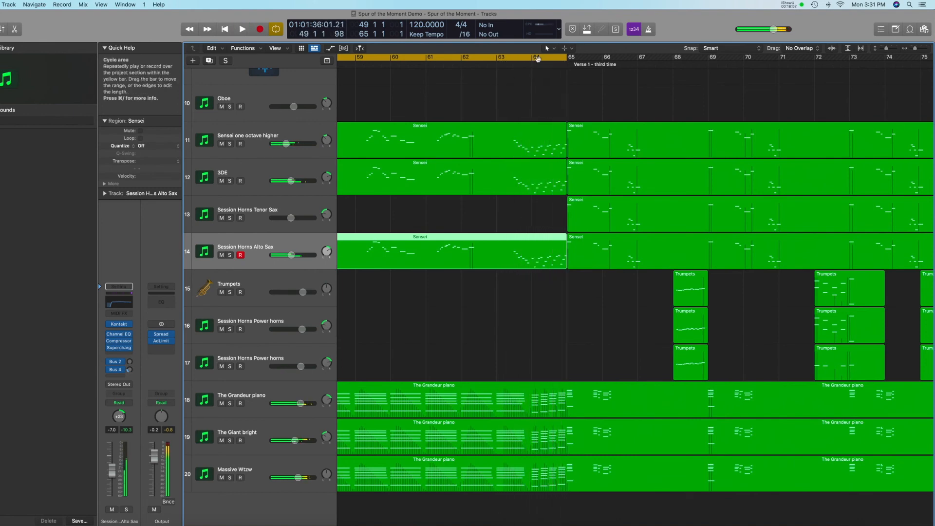
Step: Turn off cycling, place the playhead at bar 65, and briefly play the start of the third Verse 1
left_click(540, 58)
scroll(539, 78, "right", 3)
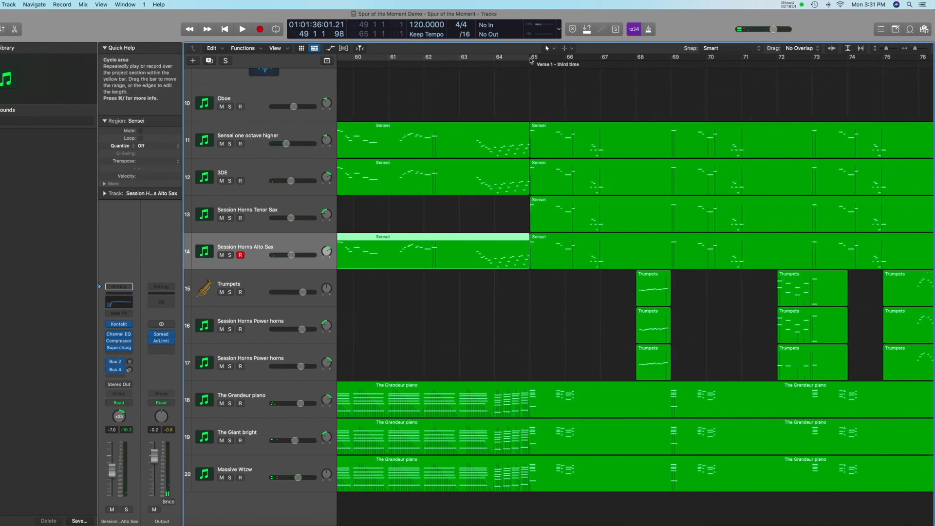
left_click(530, 66)
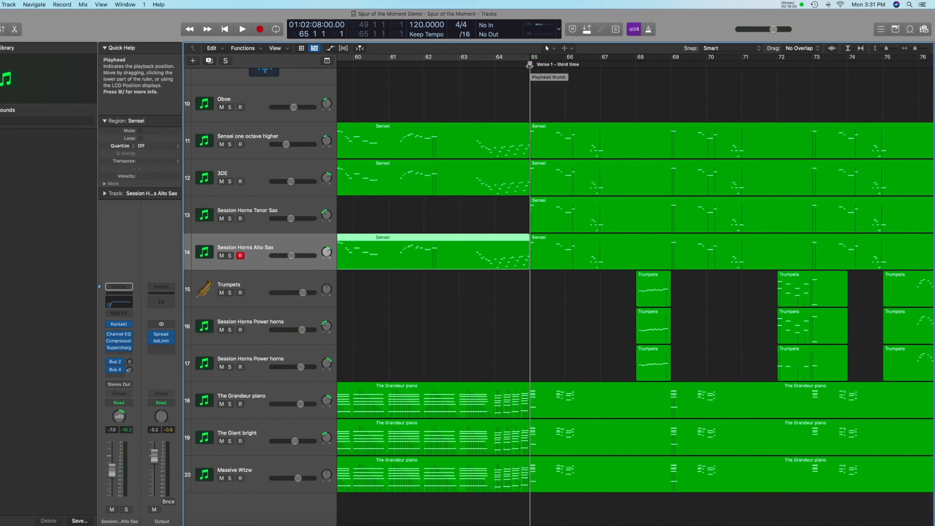
key("space")
key("space")
key("space")
key("space")
Step: Set the cycle area over verse 4 from bar 81 to 89 and play it with all tracks
scroll(456, 97, "right", 5)
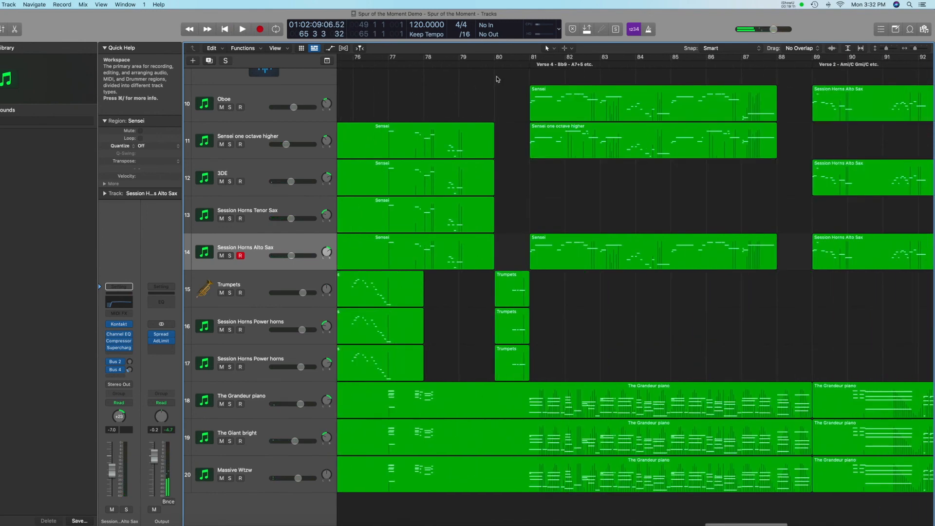
left_click(528, 63)
left_click_drag(532, 60, 814, 57)
key("space")
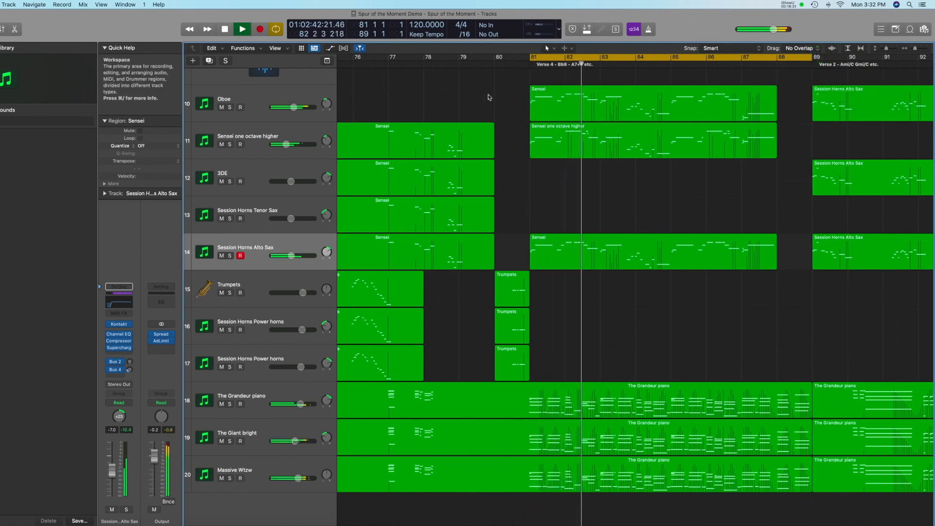
scroll(487, 95, "right", 3)
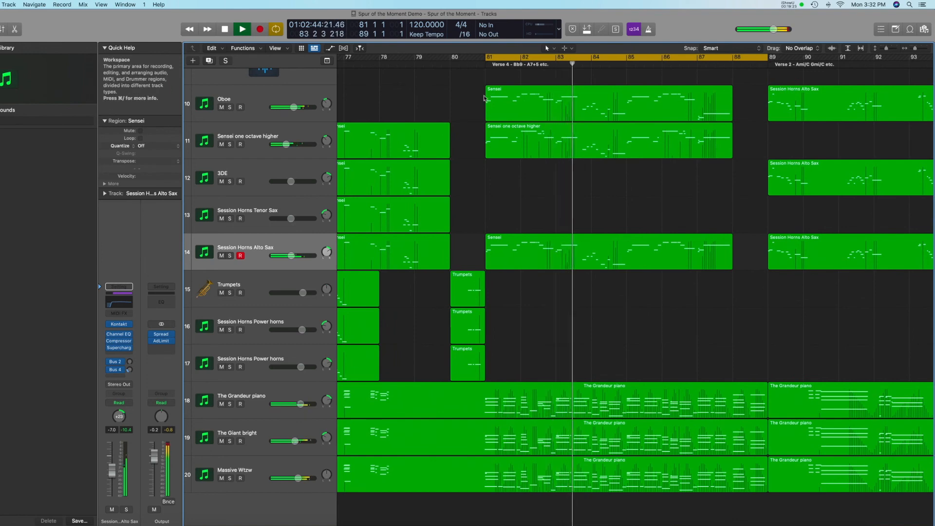
scroll(480, 97, "right", 3)
scroll(482, 99, "left", 10)
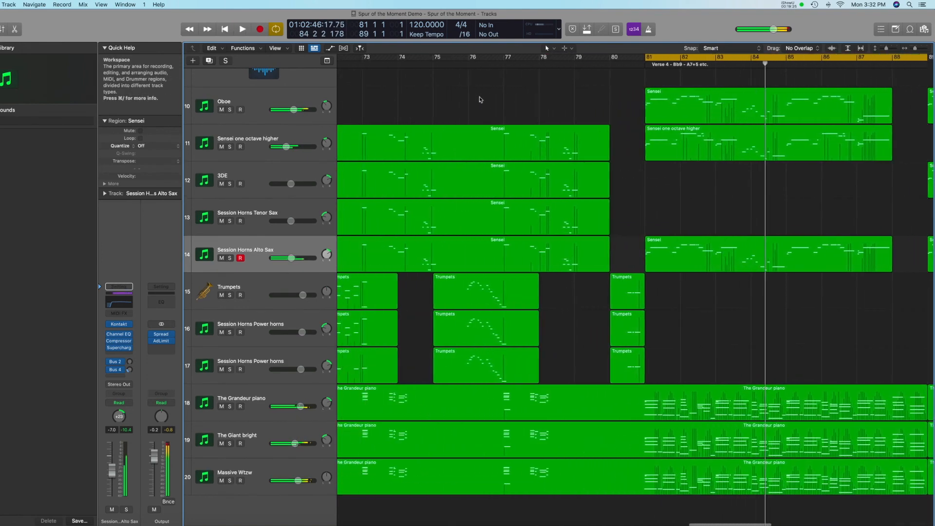
Step: Solo and select the Oboe track, audition it from bar 81, and unsolo it
left_click(230, 110)
left_click(264, 100)
key("space")
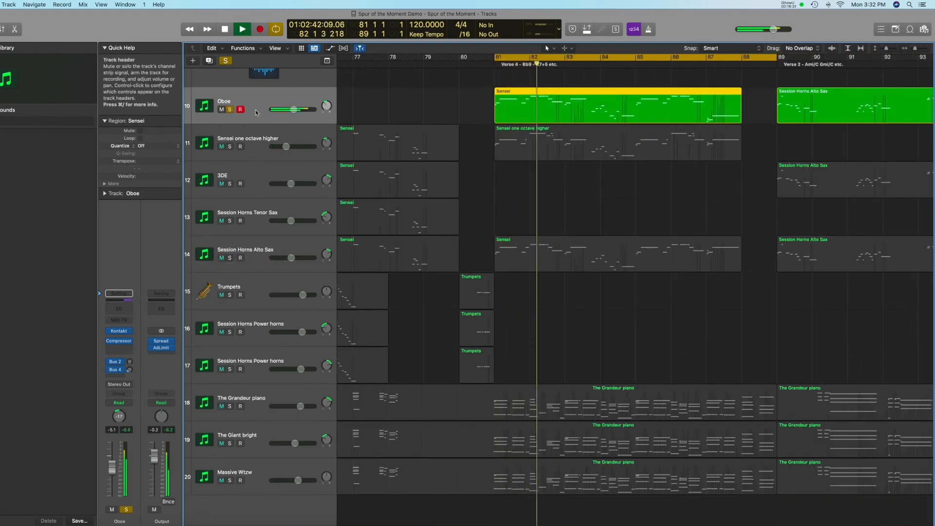
key("space")
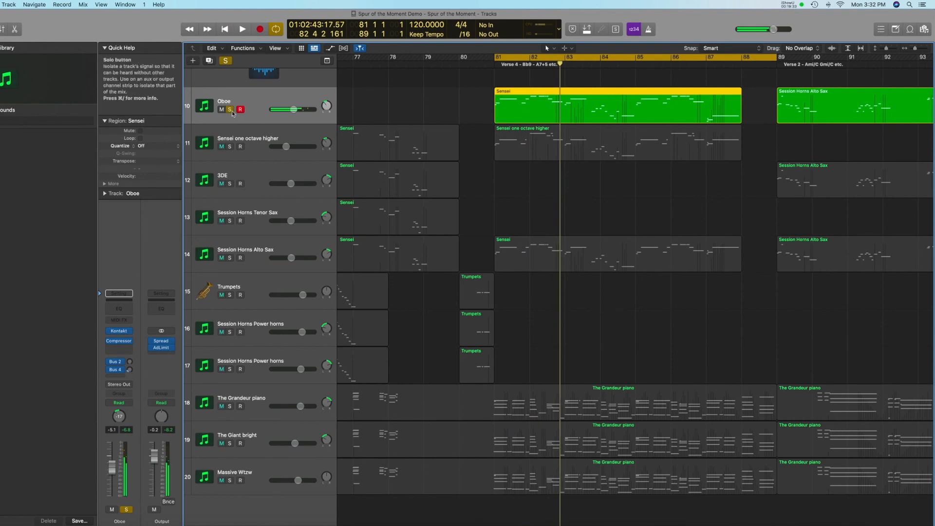
left_click(229, 109)
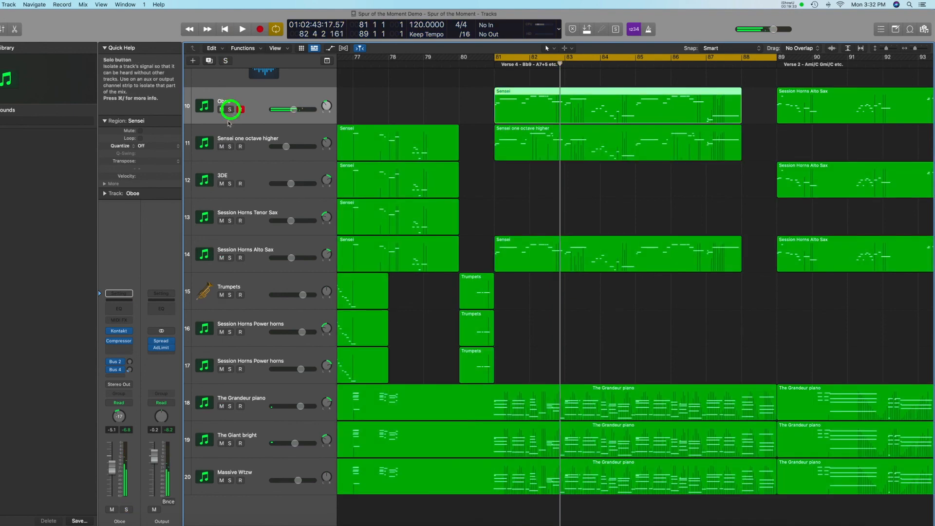
Step: Solo and select the Sensei one octave higher track, audition it from bar 81, and unsolo it
left_click(230, 147)
left_click(247, 138)
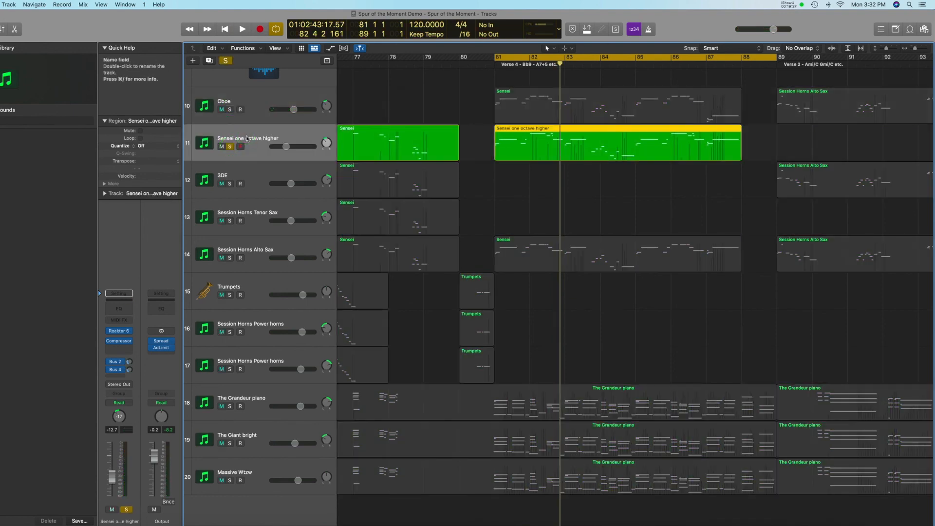
key("space")
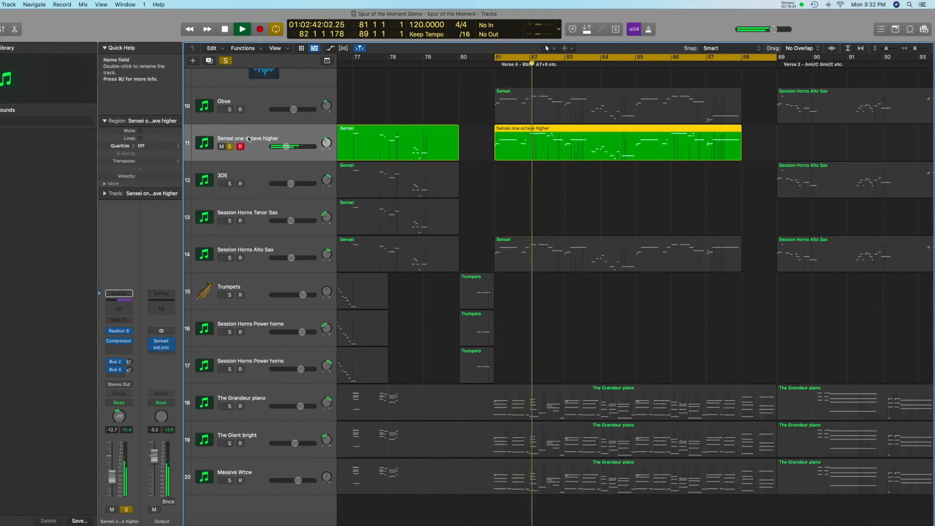
key("space")
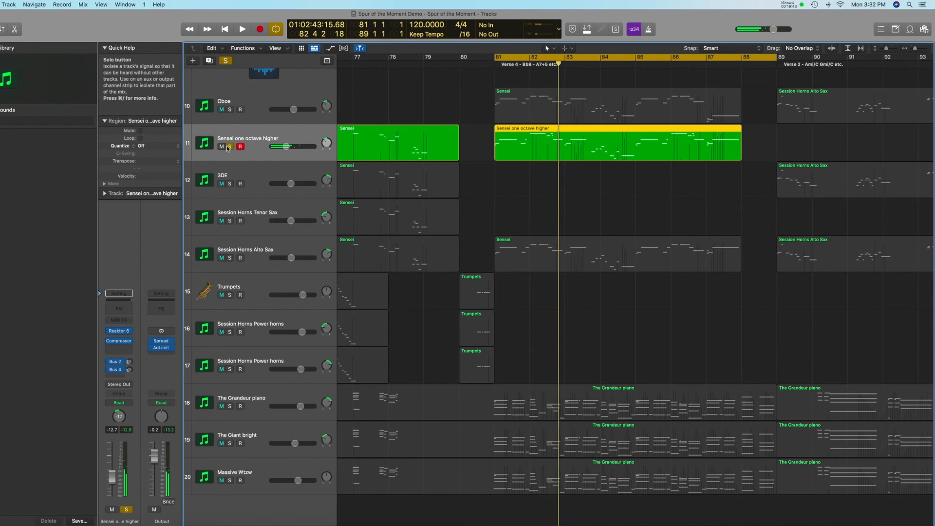
left_click(228, 146)
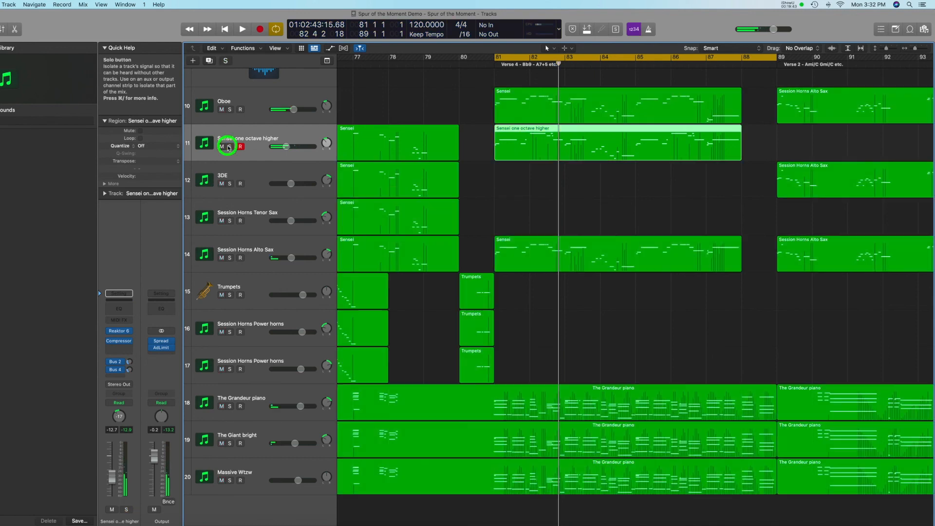
Step: Select the Session Horns Alto Sax track, audition it in solo from bar 81, and unsolo it
left_click(262, 250)
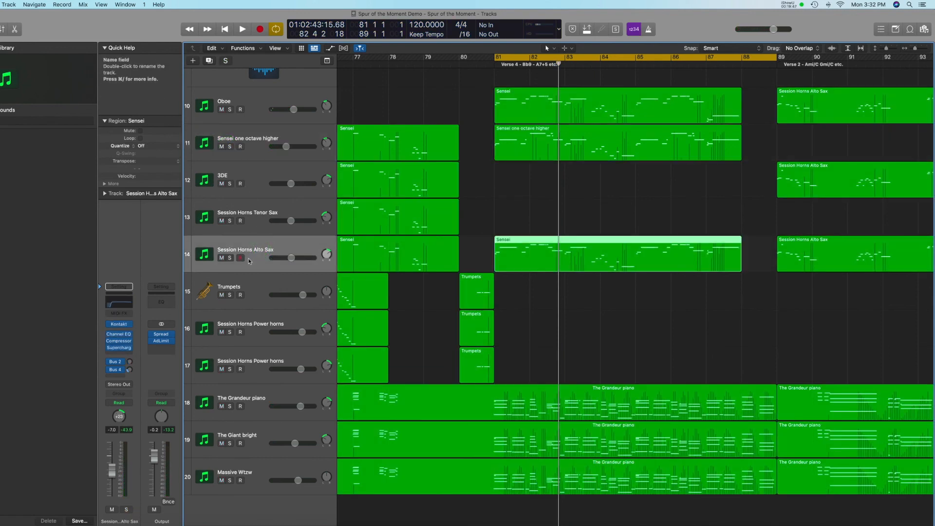
left_click(230, 258)
key("space")
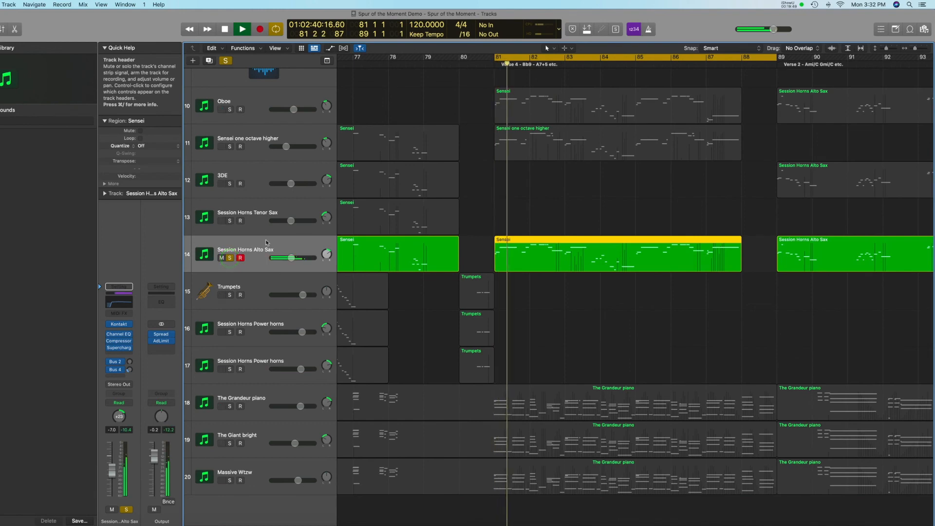
key("space")
left_click(230, 258)
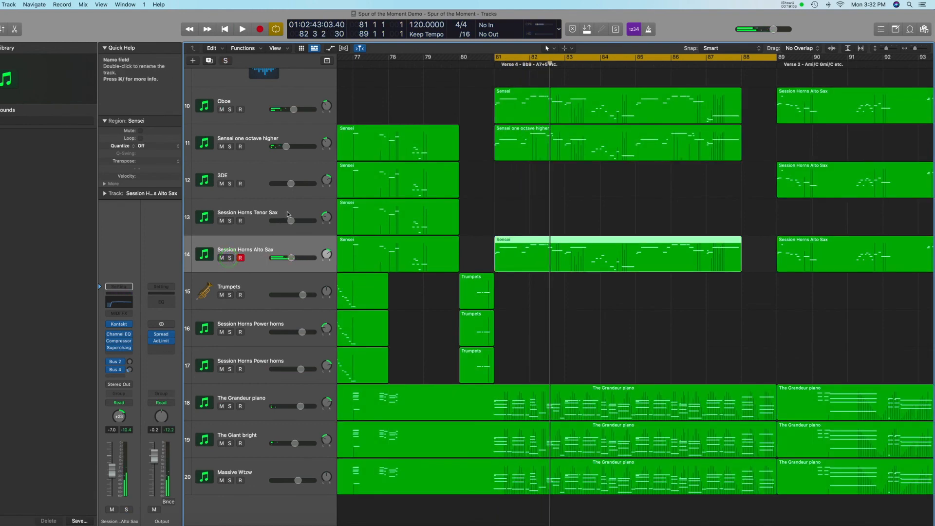
Step: Play verse 4 with all tracks, turn off cycling so playback runs on into bar 89, and stop it
key("space")
scroll(287, 211, "up", 8)
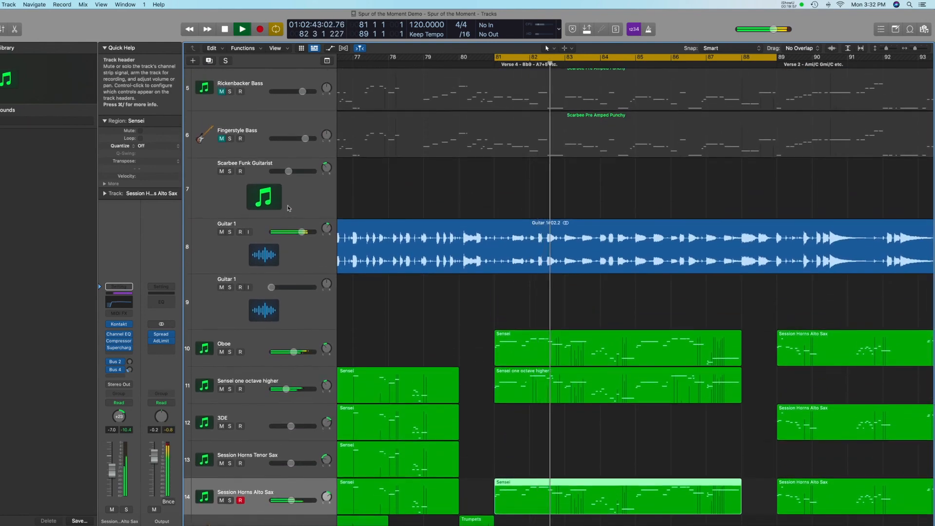
scroll(288, 206, "down", 2)
scroll(290, 210, "down", 3)
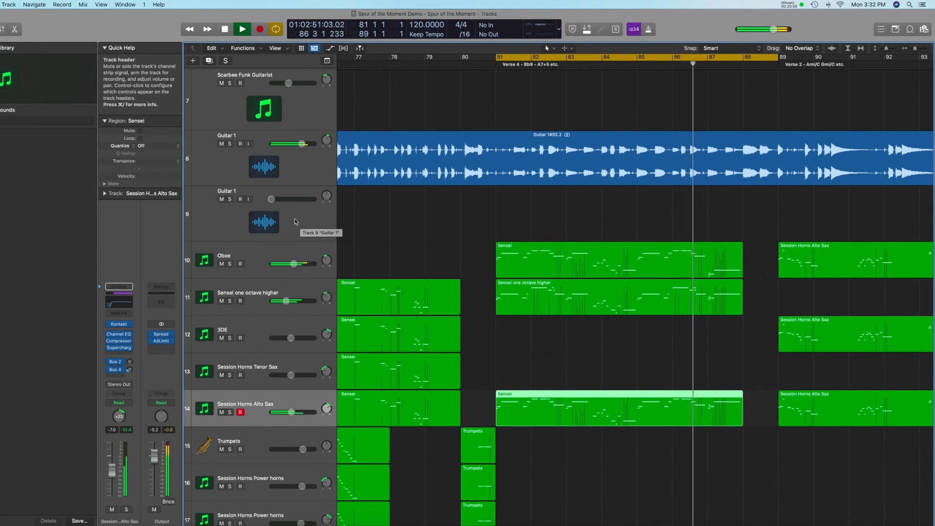
scroll(414, 229, "right", 8)
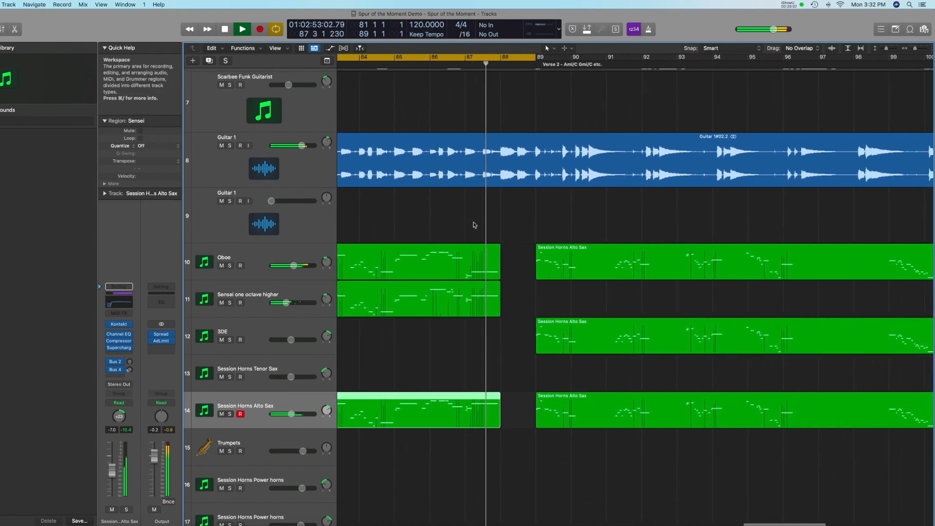
left_click(522, 59)
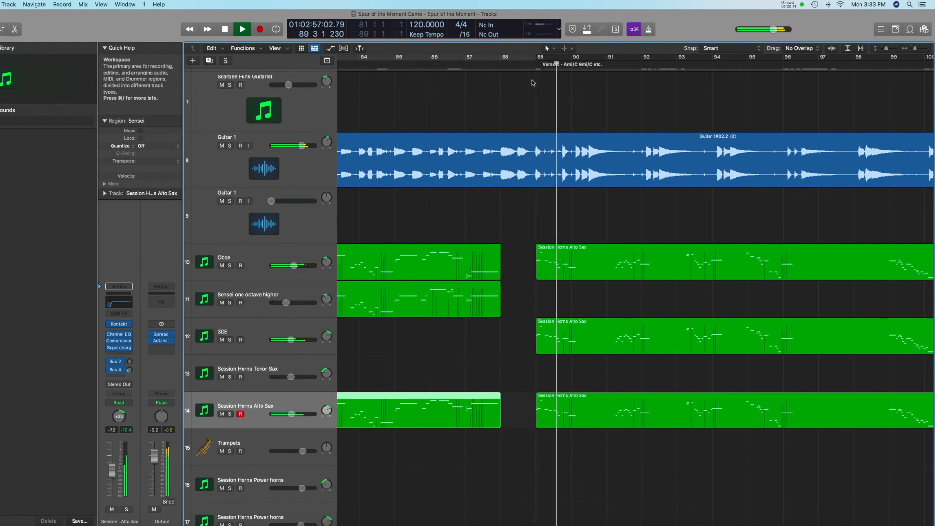
key("space")
Step: Place the playhead at bar 89 and play the start of the following Verse 2 with all tracks
left_click(536, 64)
scroll(580, 130, "right", 5)
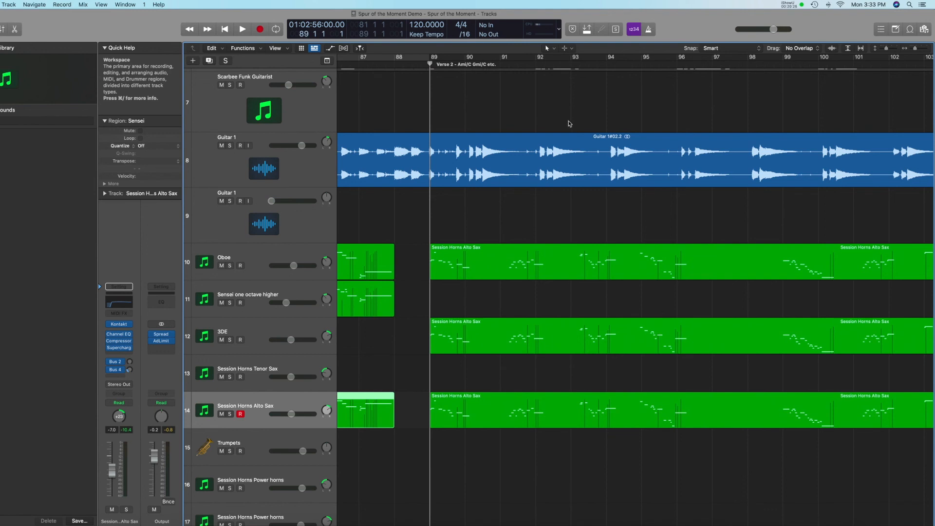
key("space")
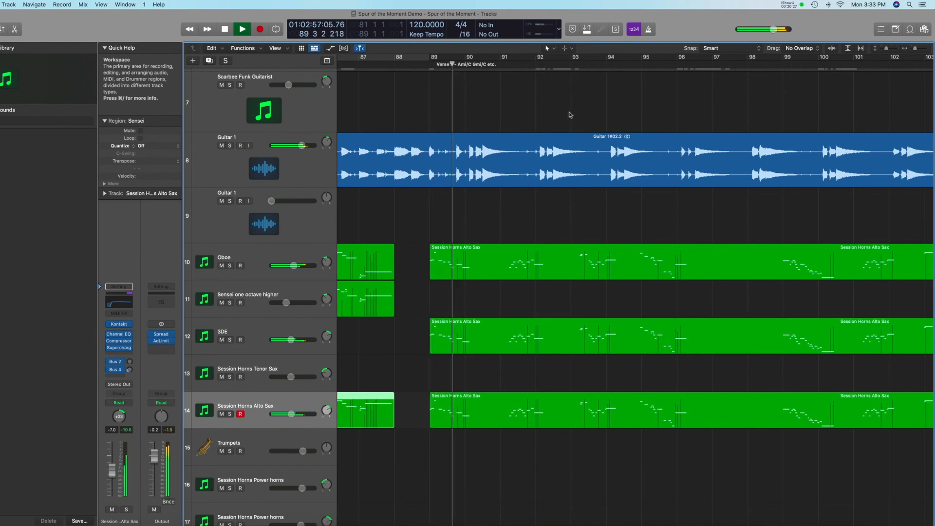
key("space")
scroll(569, 127, "down", 5)
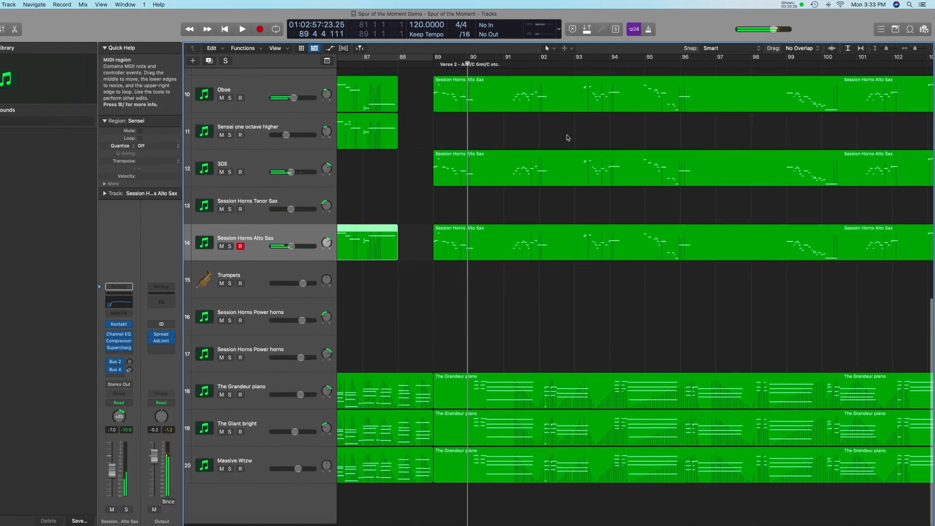
key("space")
key("space")
Step: Return to the beginning of the song at bar 1 and view the drum, bass and guitar tracks
scroll(570, 138, "up", 2)
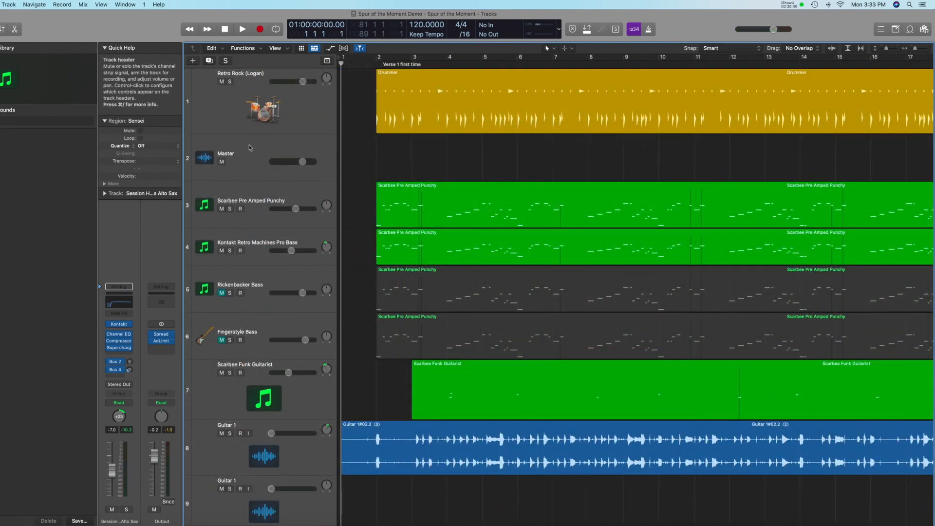
scroll(225, 119, "right", 1)
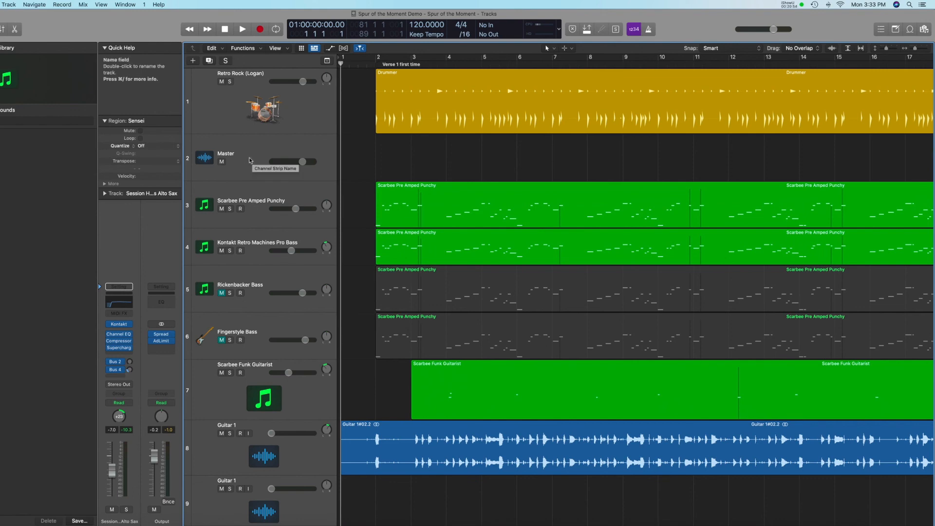
scroll(252, 159, "right", 2)
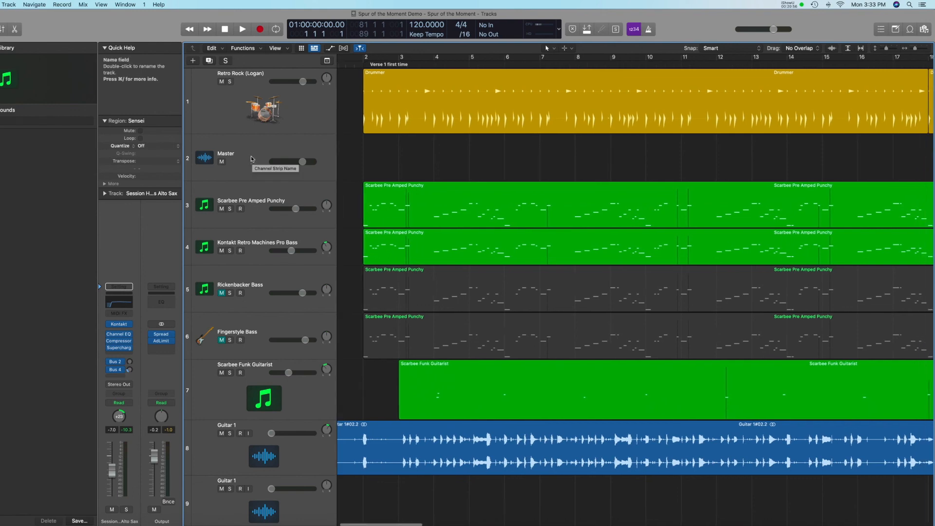
scroll(253, 158, "left", 1)
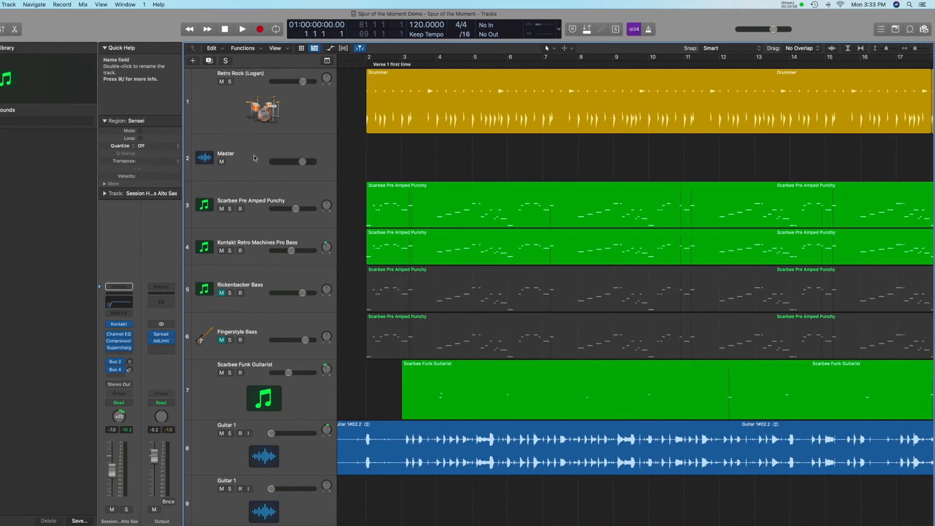